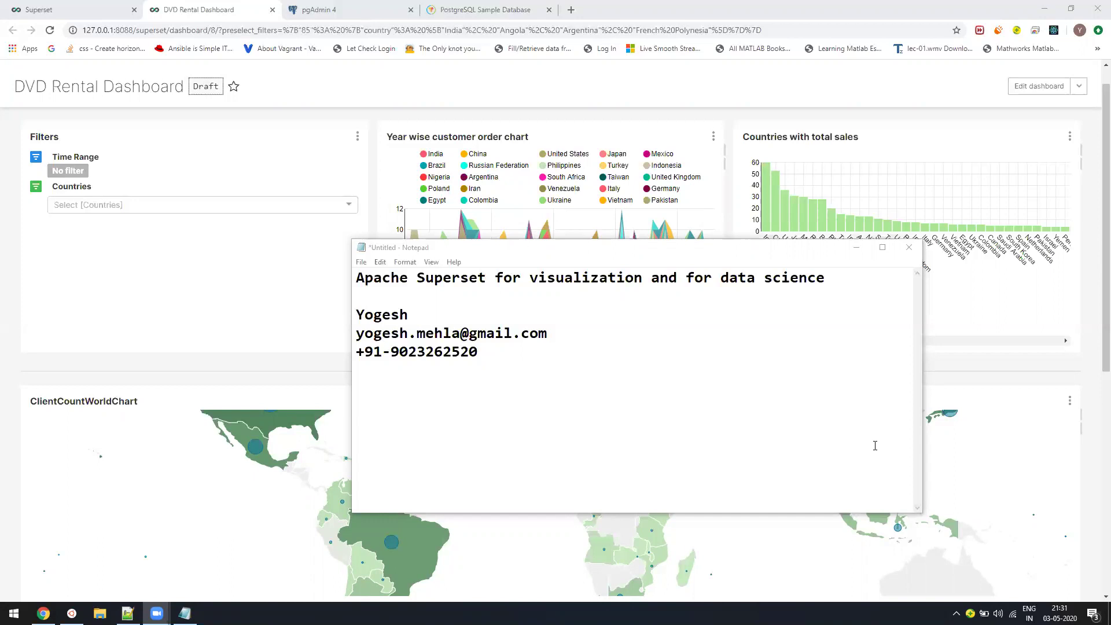
Scroll through the DVD Rental Dashboard's filters, order and sales charts, and client world map
{"action": "left_click", "coordinate": [334, 130]}
{"action": "scroll", "coordinate": [334, 130], "scroll_direction": "up", "scroll_amount": 2}
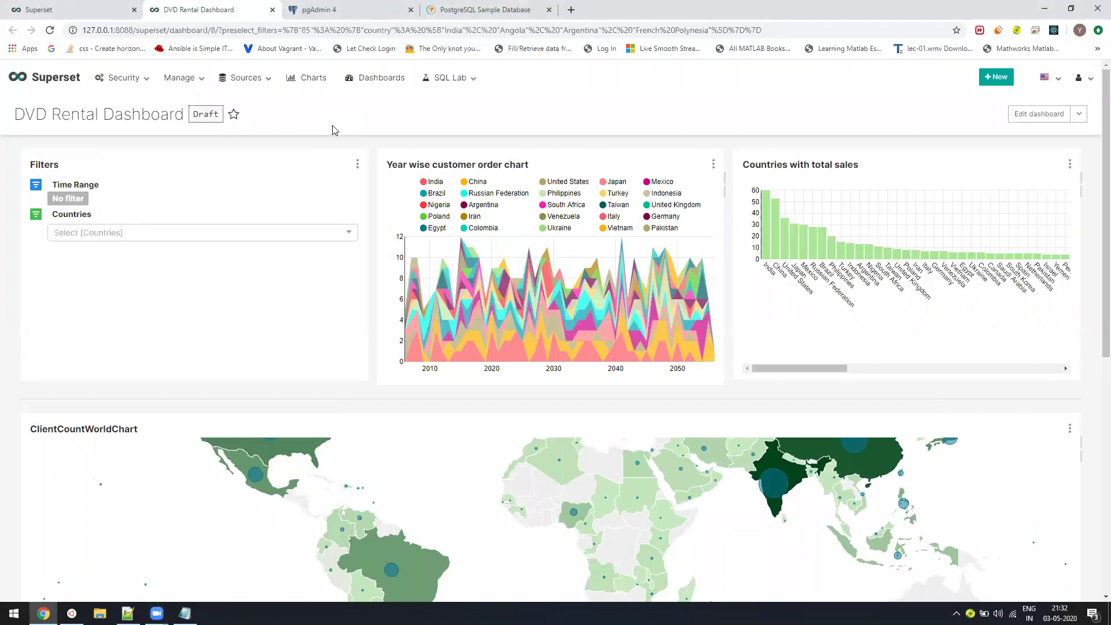
{"action": "scroll", "coordinate": [295, 312], "scroll_direction": "down", "scroll_amount": 6}
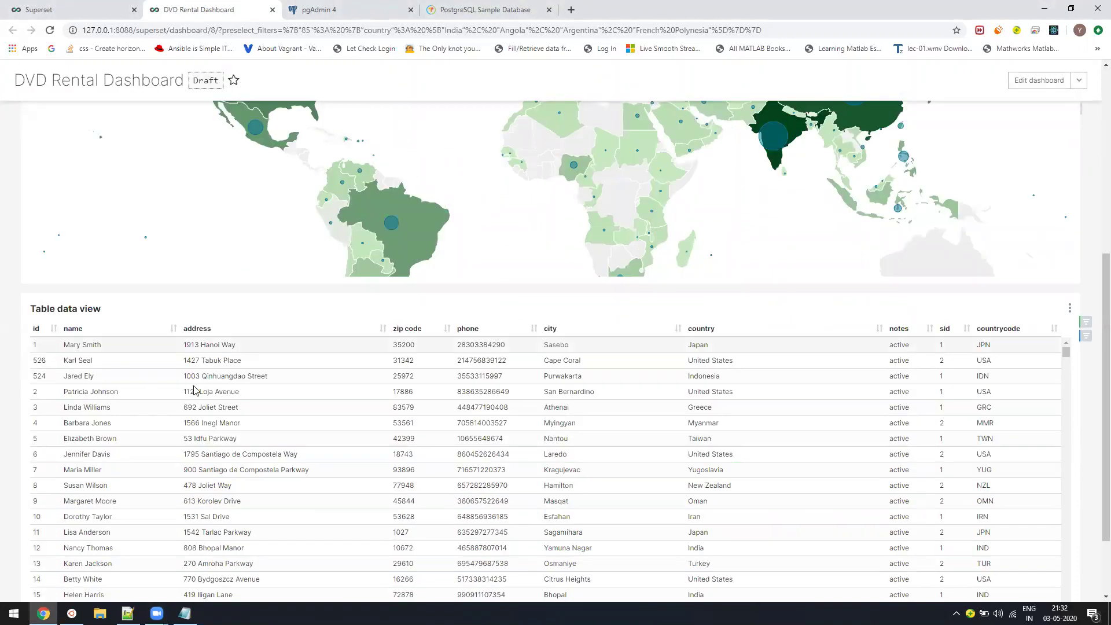
{"action": "scroll", "coordinate": [193, 390], "scroll_direction": "up", "scroll_amount": 2}
{"action": "scroll", "coordinate": [193, 390], "scroll_direction": "up", "scroll_amount": 4}
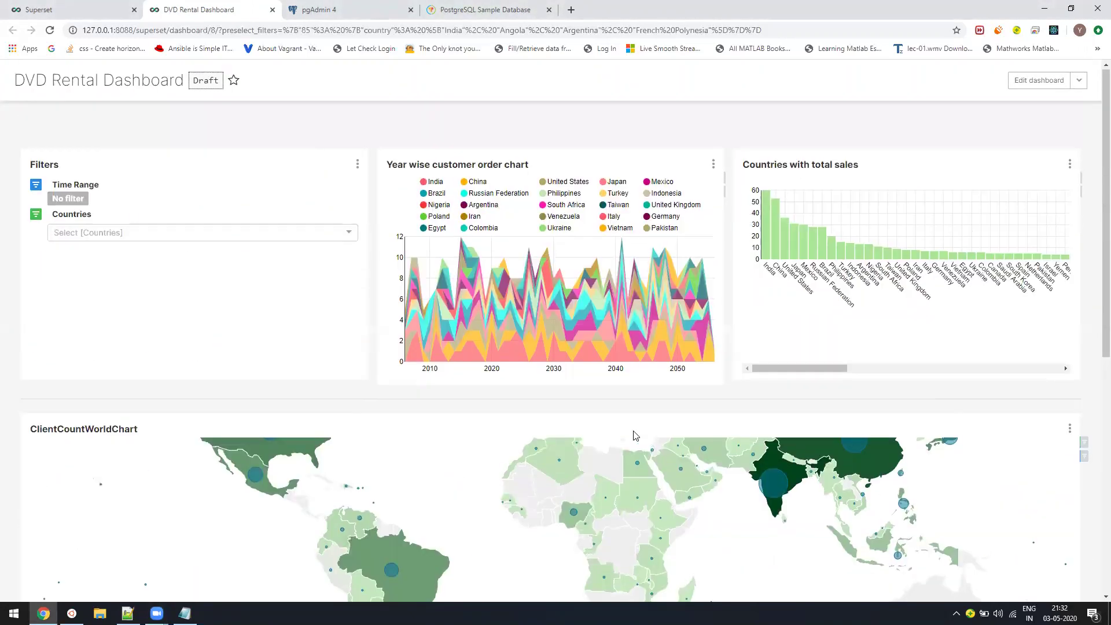
{"action": "scroll", "coordinate": [544, 314], "scroll_direction": "up", "scroll_amount": 1}
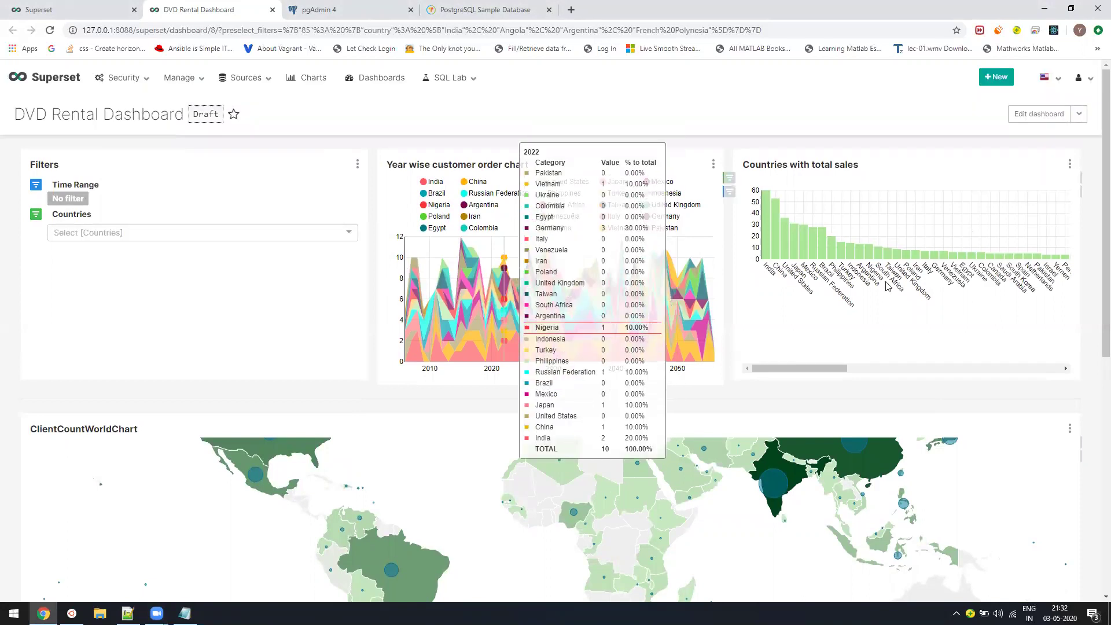
{"action": "scroll", "coordinate": [810, 234], "scroll_direction": "down", "scroll_amount": 9}
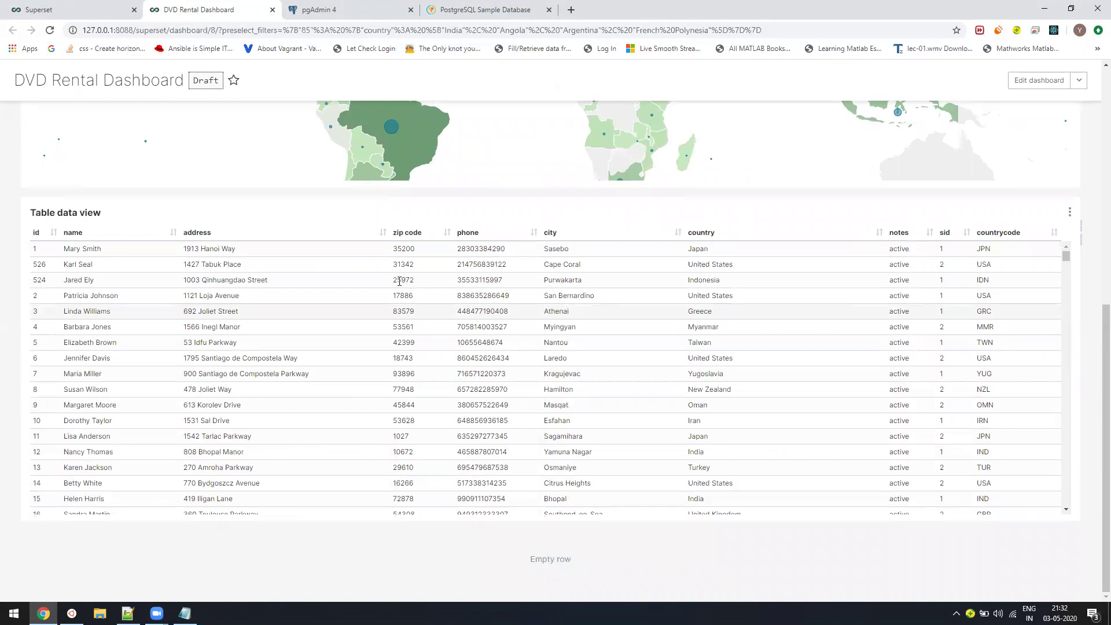
{"action": "scroll", "coordinate": [400, 282], "scroll_direction": "up", "scroll_amount": 6}
{"action": "scroll", "coordinate": [286, 183], "scroll_direction": "up", "scroll_amount": 1}
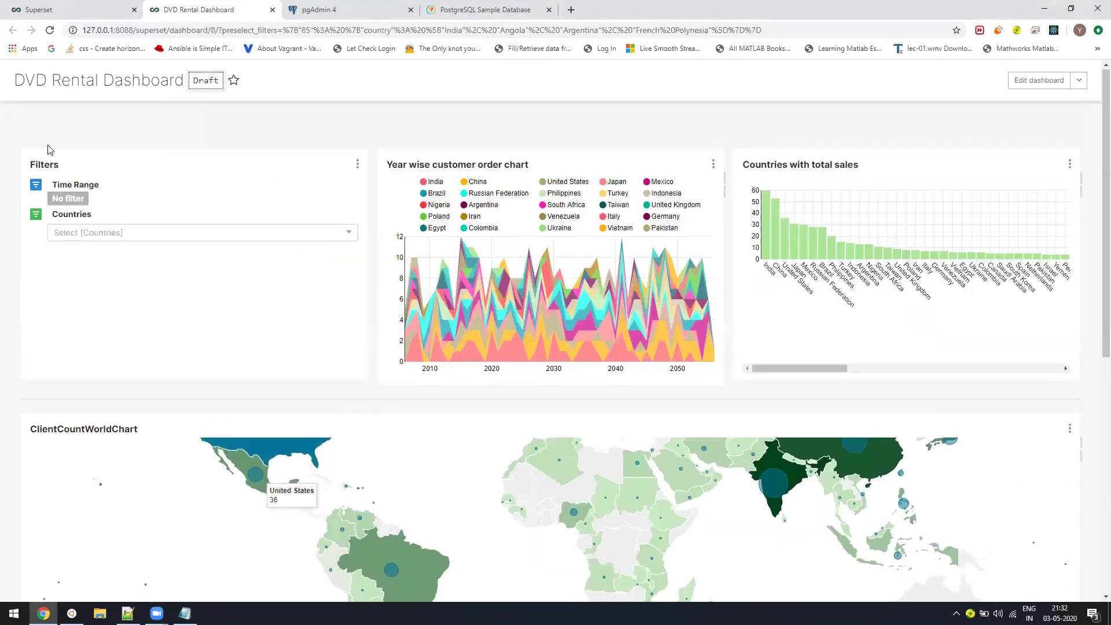
{"action": "scroll", "coordinate": [278, 191], "scroll_direction": "up", "scroll_amount": 1}
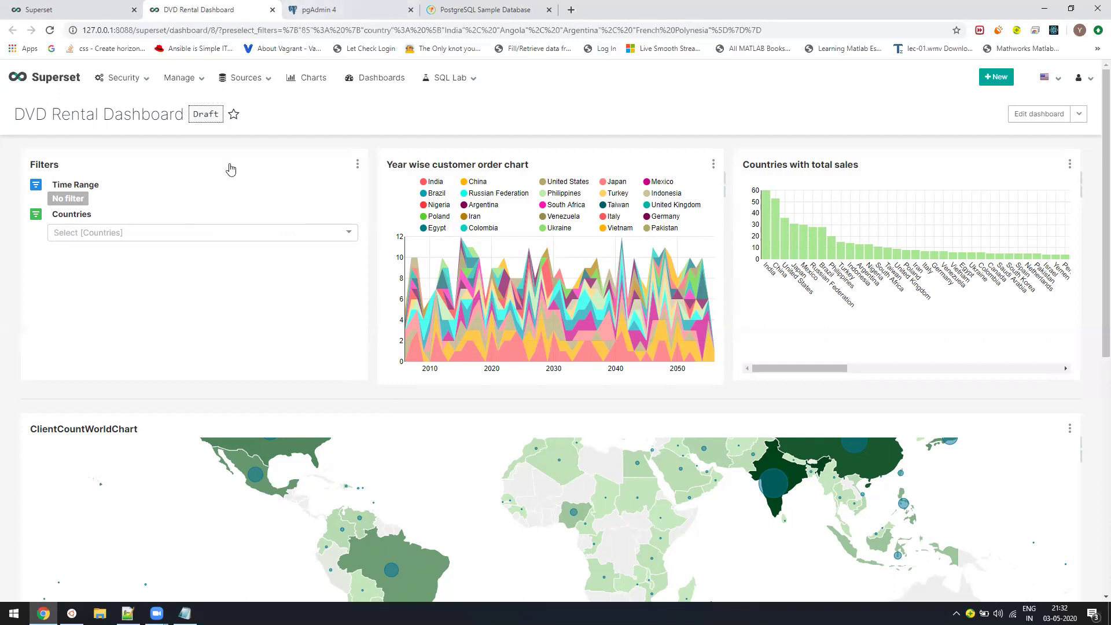
Go to the PostgreSQL Tutorial sample database page at the dvdrental.zip download section
{"action": "left_click", "coordinate": [336, 10]}
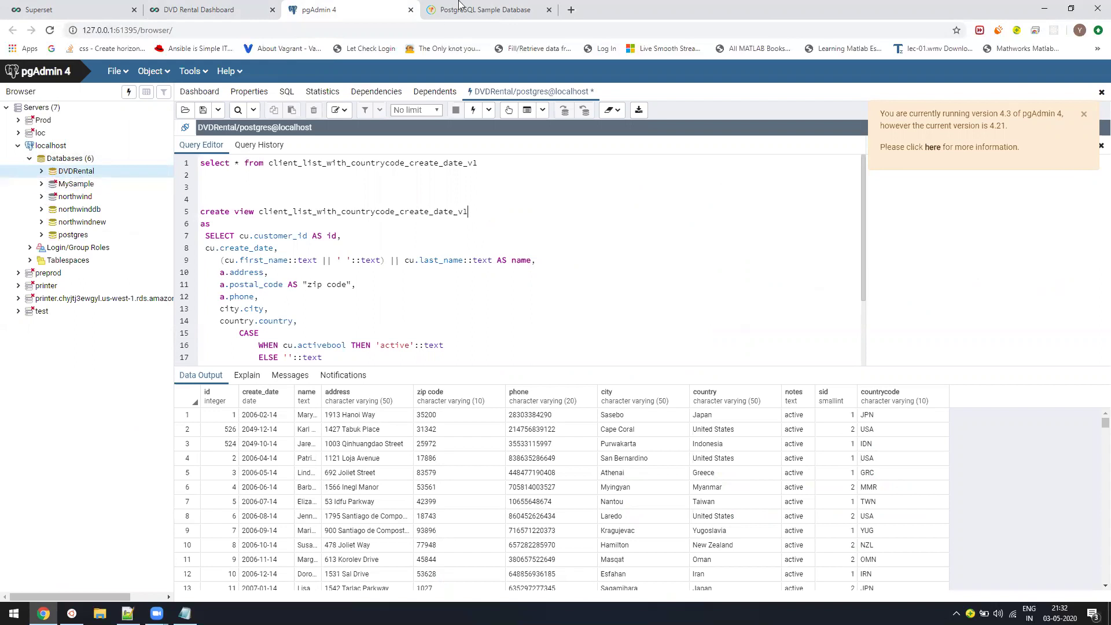
{"action": "key", "text": "ctrl+Tab"}
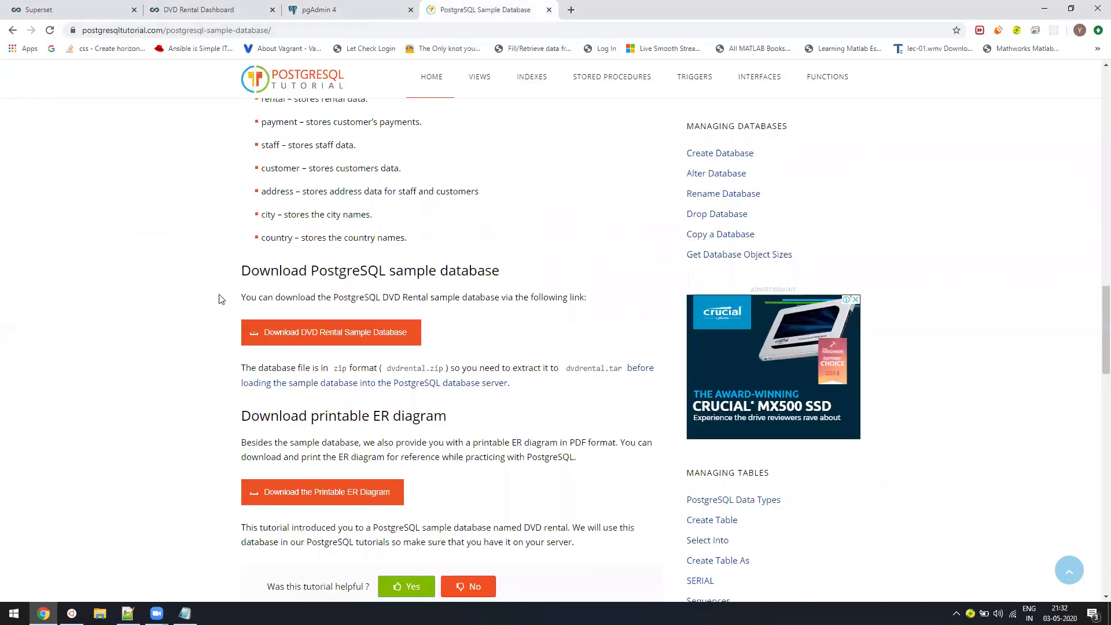
{"action": "scroll", "coordinate": [272, 489], "scroll_direction": "down", "scroll_amount": 2}
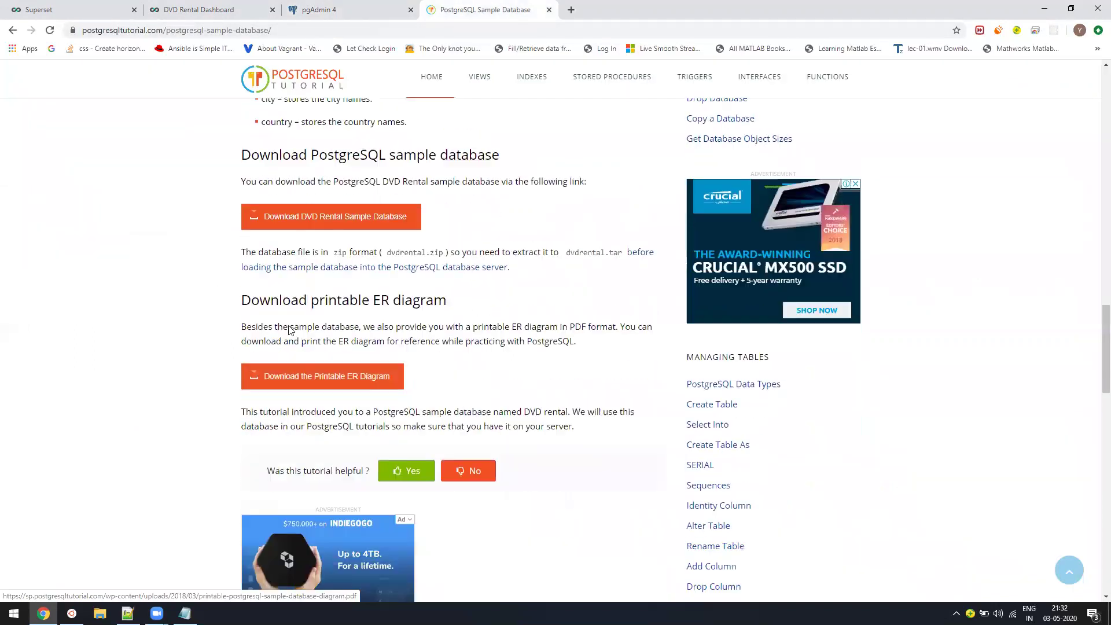
{"action": "scroll", "coordinate": [293, 339], "scroll_direction": "up", "scroll_amount": 2}
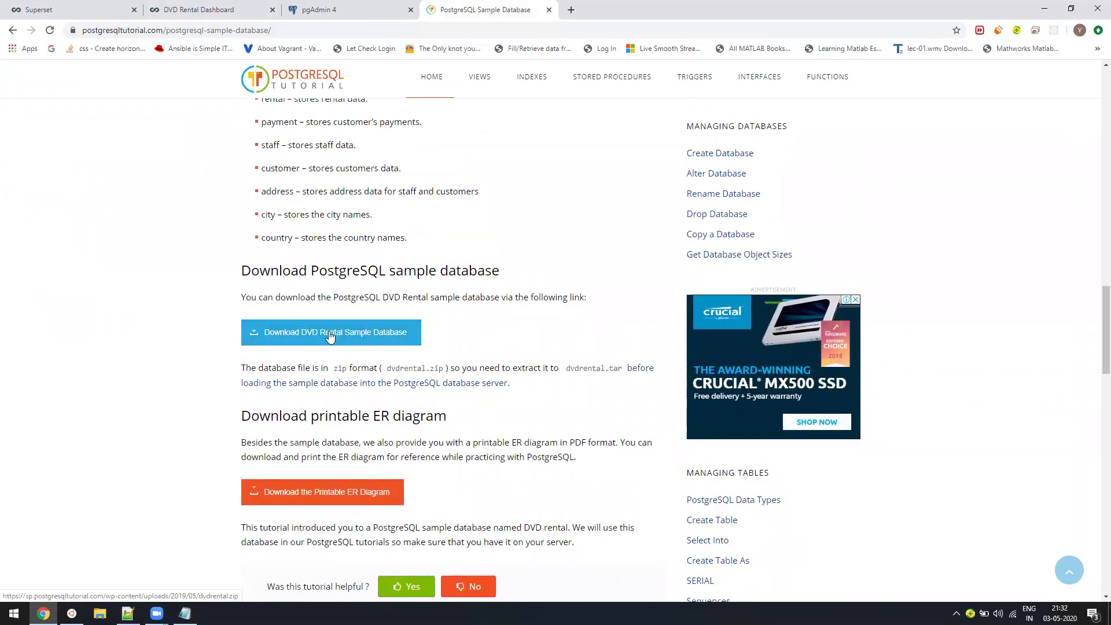
Bring up supersetSQL.txt in Notepad++ and select the create table countrycode statement
{"action": "left_click", "coordinate": [324, 10]}
{"action": "left_click", "coordinate": [127, 614]}
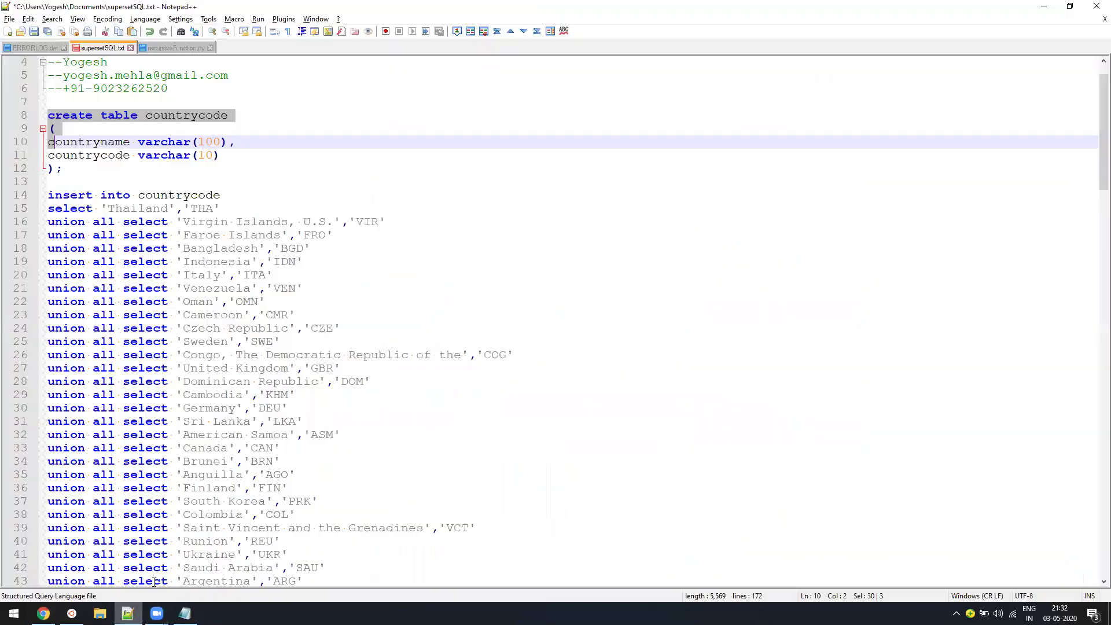
{"action": "left_click", "coordinate": [170, 182]}
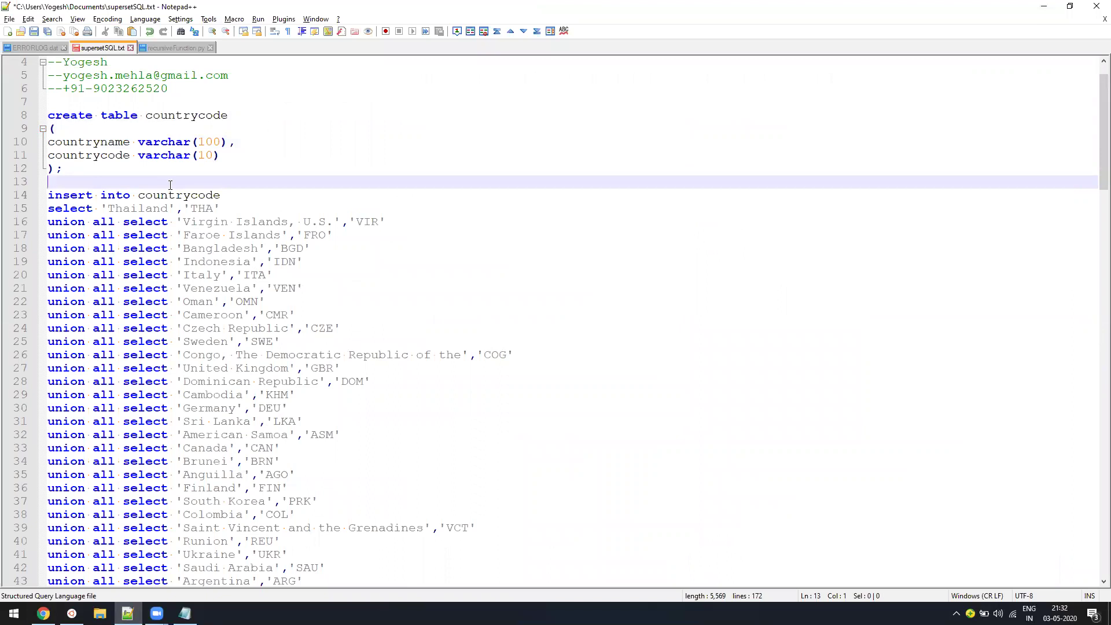
{"action": "scroll", "coordinate": [94, 133], "scroll_direction": "down", "scroll_amount": 3}
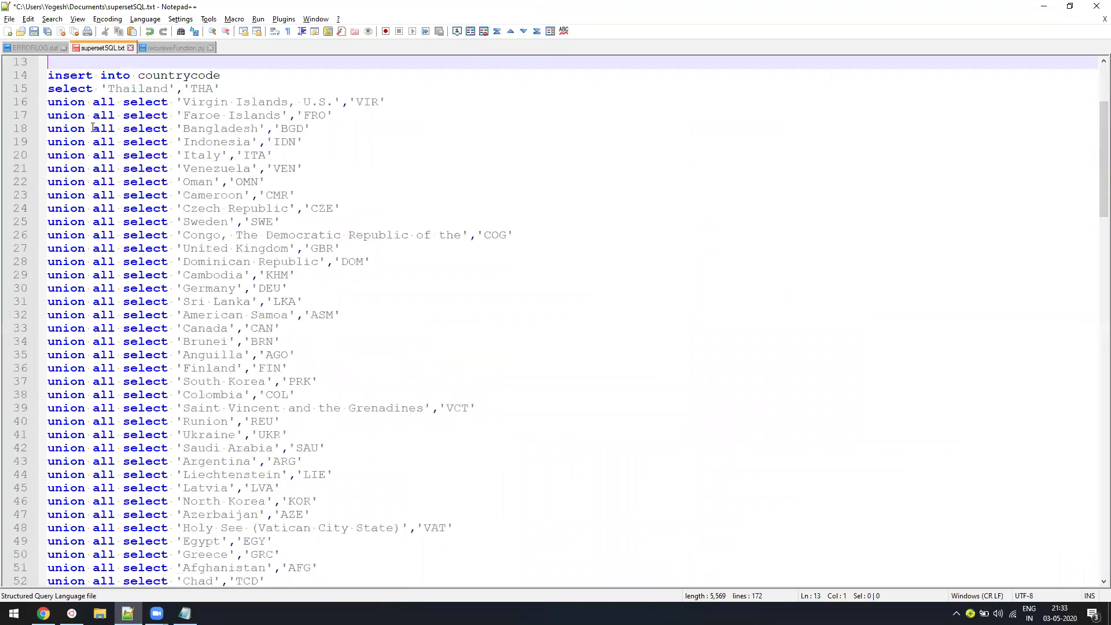
{"action": "scroll", "coordinate": [94, 133], "scroll_direction": "up", "scroll_amount": 3}
{"action": "left_click", "coordinate": [50, 116]}
{"action": "left_click", "coordinate": [54, 175], "text": "shift"}
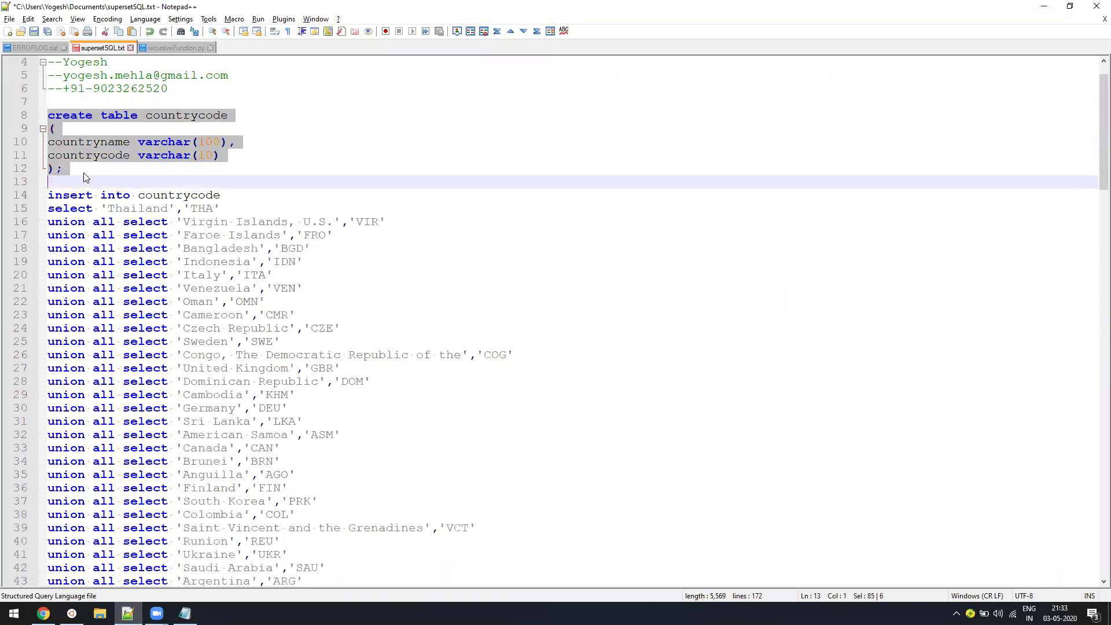
Glance at the dashboard, then pick out Runion and UKR in the script's country inserts
{"action": "left_click", "coordinate": [44, 614]}
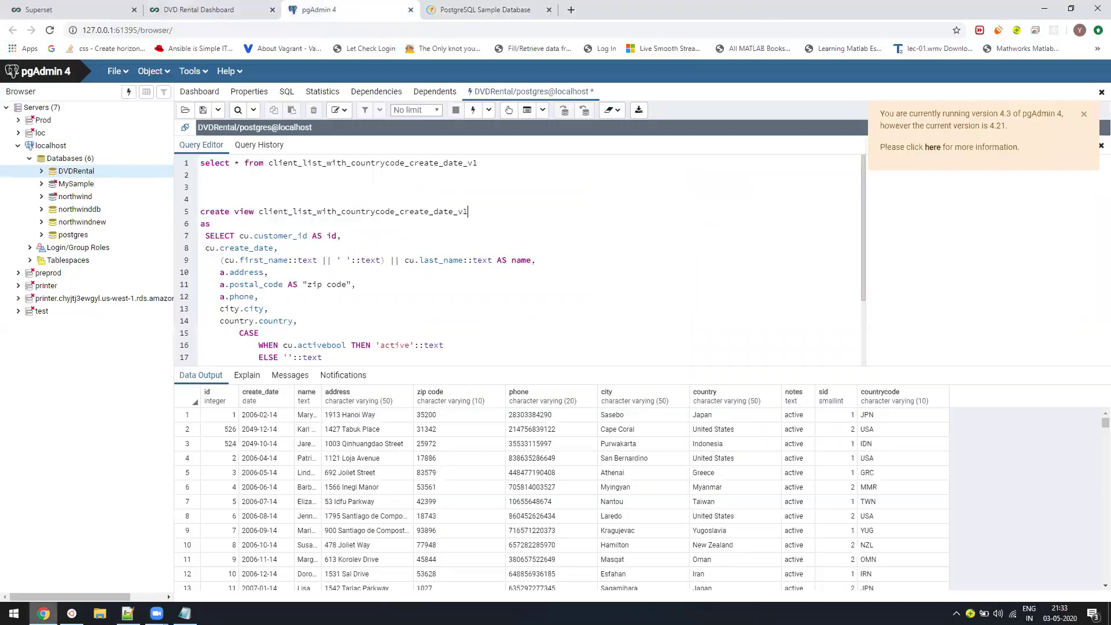
{"action": "left_click", "coordinate": [272, 5]}
{"action": "scroll", "coordinate": [366, 538], "scroll_direction": "down", "scroll_amount": 3}
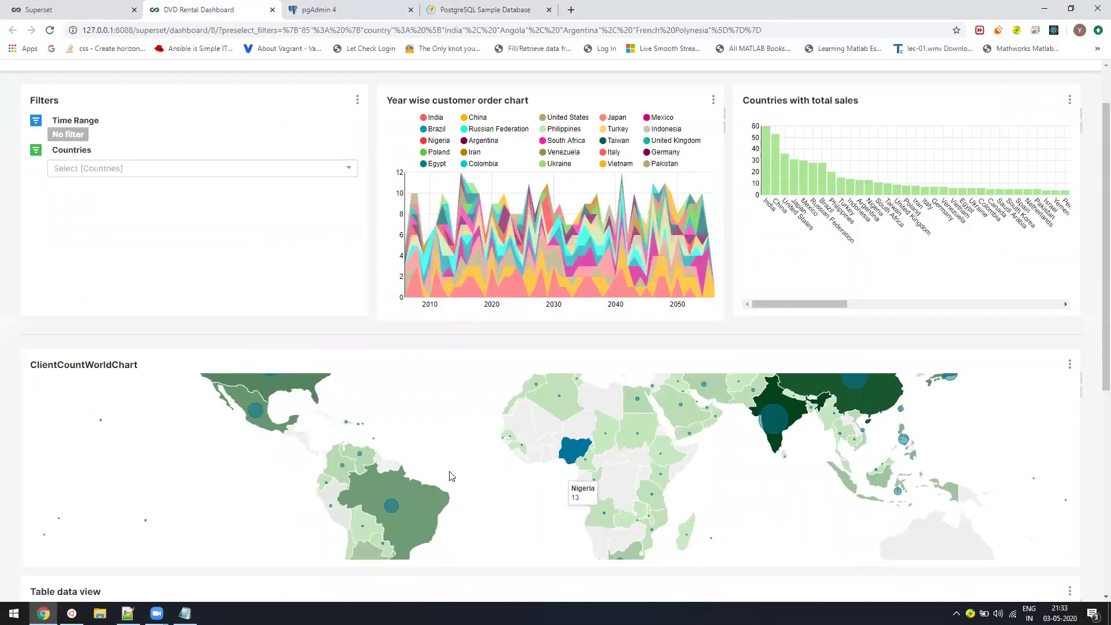
{"action": "left_click", "coordinate": [127, 614]}
{"action": "scroll", "coordinate": [116, 310], "scroll_direction": "down", "scroll_amount": 5}
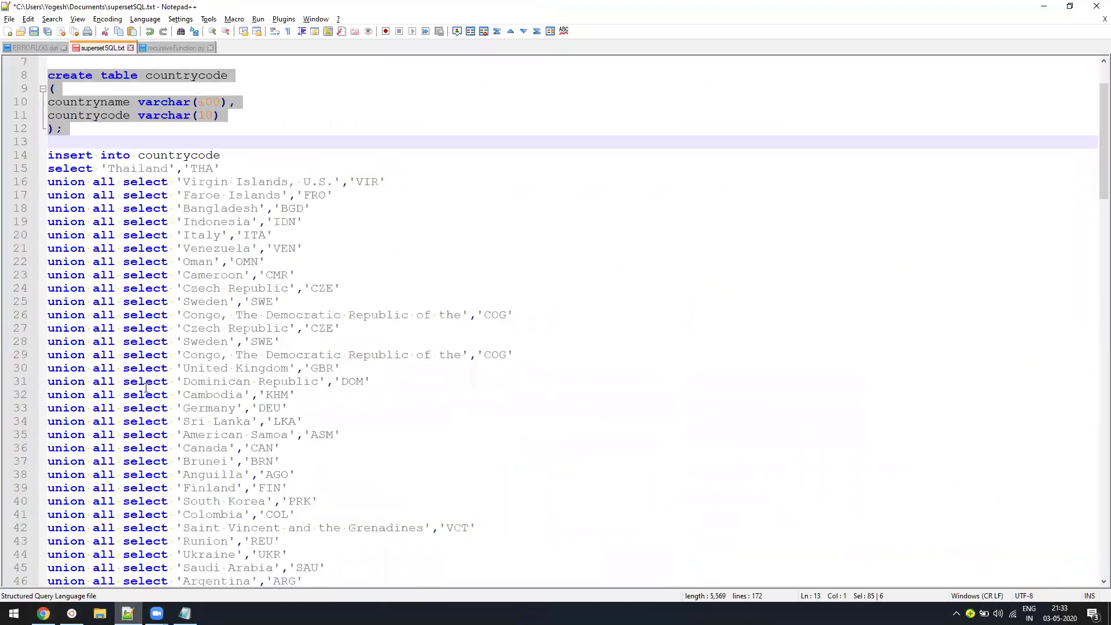
{"action": "scroll", "coordinate": [122, 304], "scroll_direction": "down", "scroll_amount": 3}
{"action": "double_click", "coordinate": [205, 262]}
{"action": "double_click", "coordinate": [269, 275]}
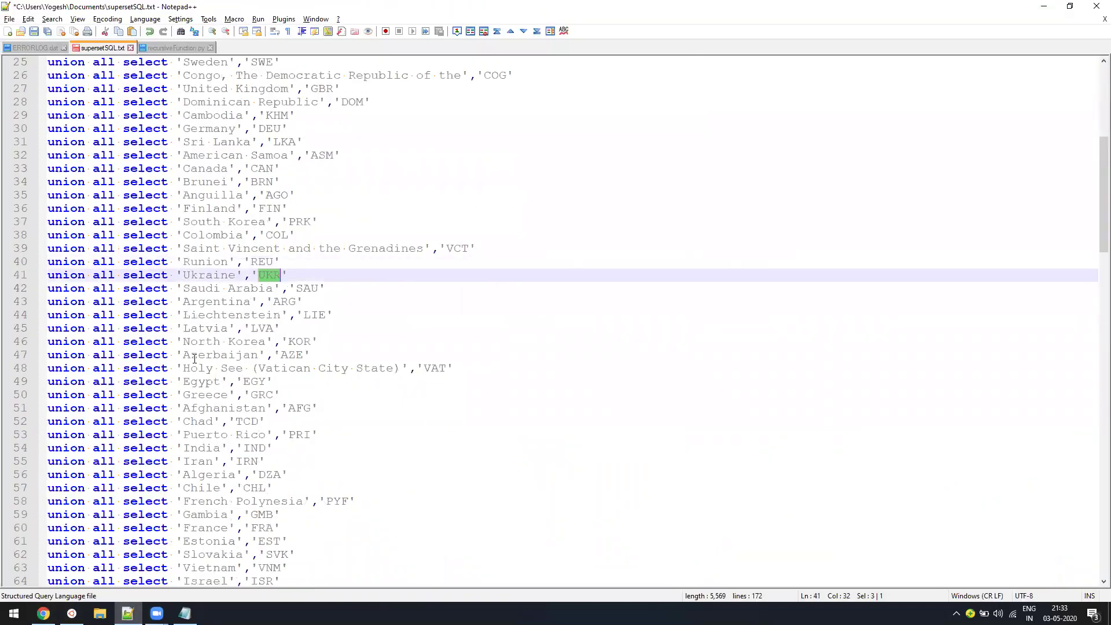
Select the client_list_with_countrycode views and the create_date update statement
{"action": "scroll", "coordinate": [191, 358], "scroll_direction": "down", "scroll_amount": 4}
{"action": "scroll", "coordinate": [177, 404], "scroll_direction": "down", "scroll_amount": 20}
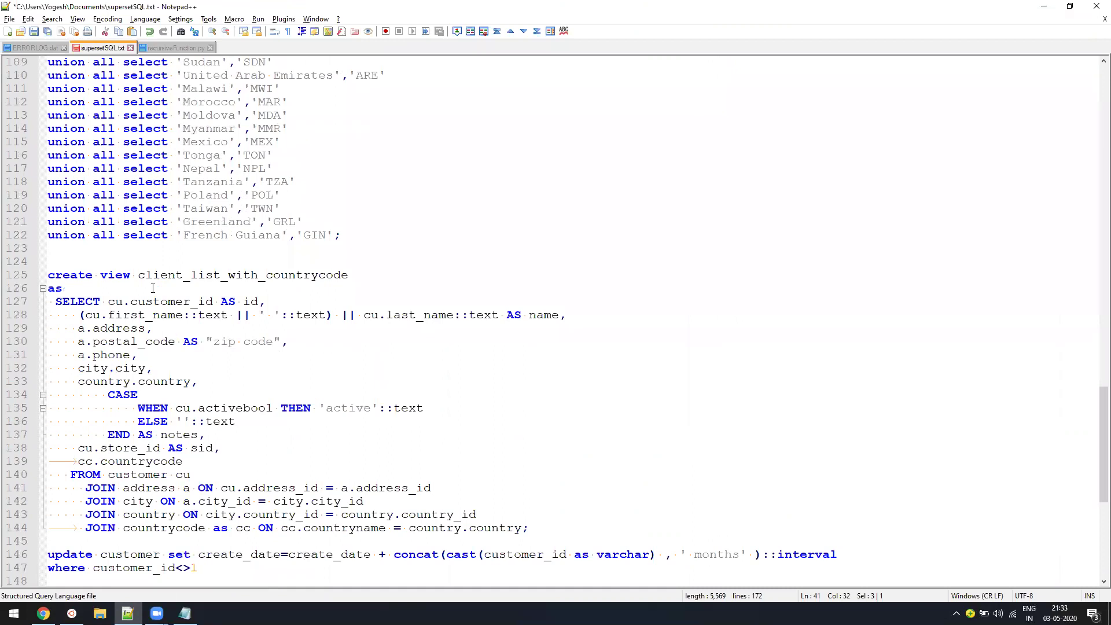
{"action": "scroll", "coordinate": [73, 296], "scroll_direction": "down", "scroll_amount": 4}
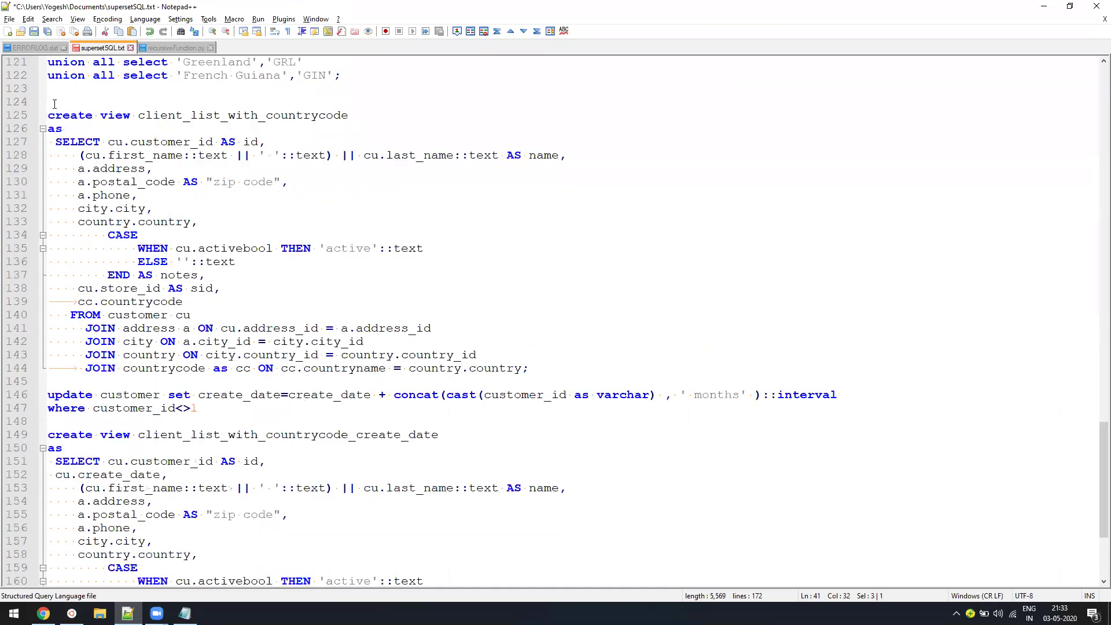
{"action": "left_click", "coordinate": [134, 346]}
{"action": "left_click_drag", "start_coordinate": [548, 371], "coordinate": [4, 92]}
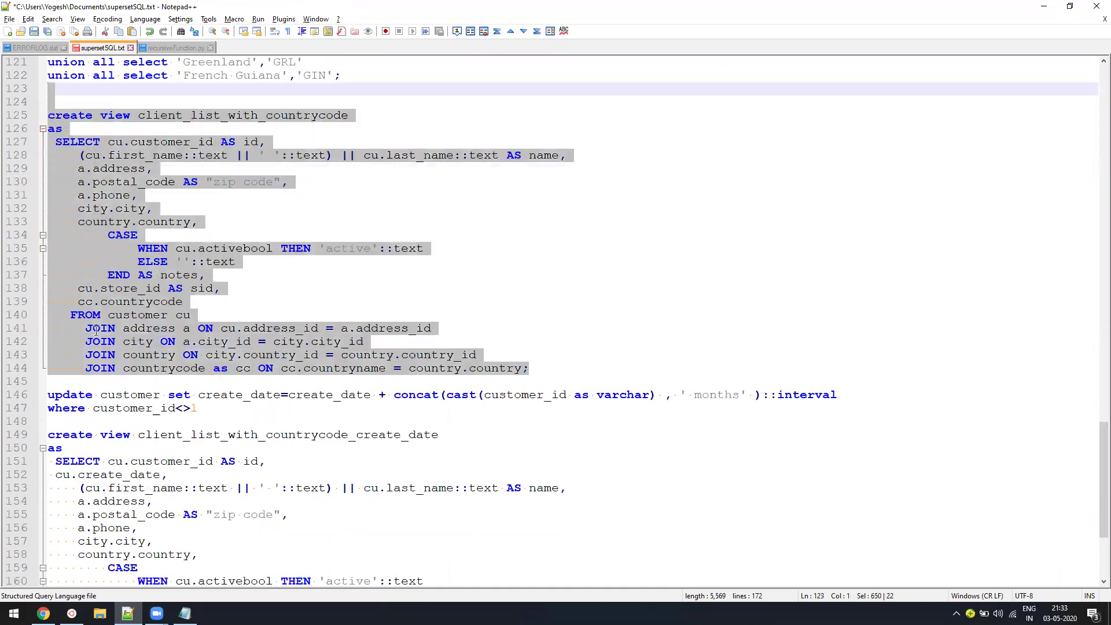
{"action": "scroll", "coordinate": [72, 286], "scroll_direction": "down", "scroll_amount": 4}
{"action": "left_click_drag", "start_coordinate": [48, 261], "coordinate": [568, 542]}
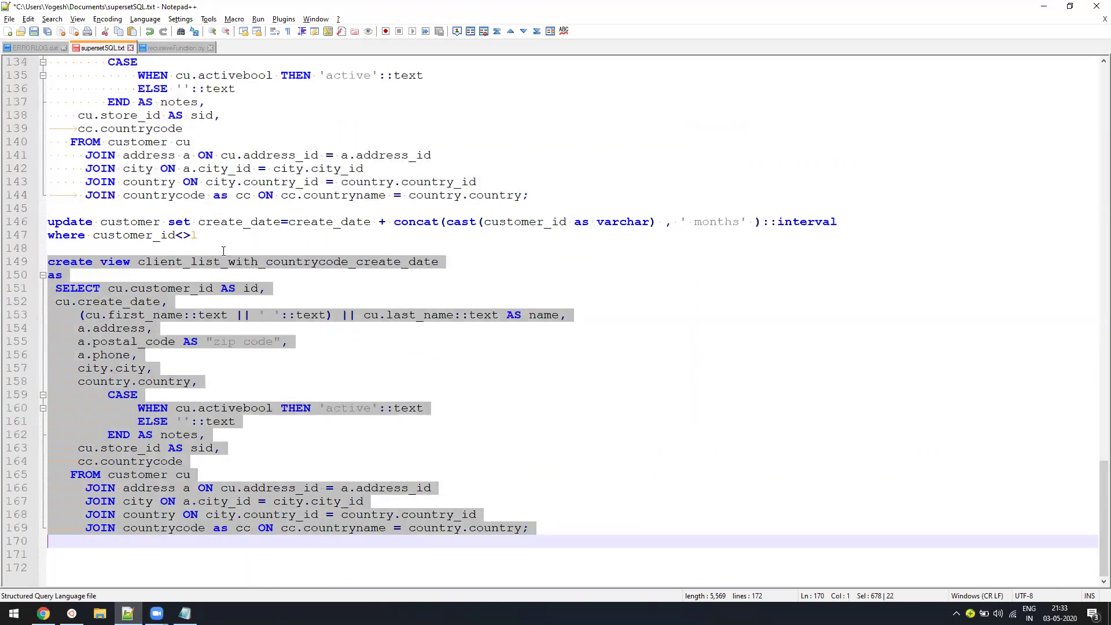
{"action": "left_click_drag", "start_coordinate": [211, 236], "coordinate": [23, 225]}
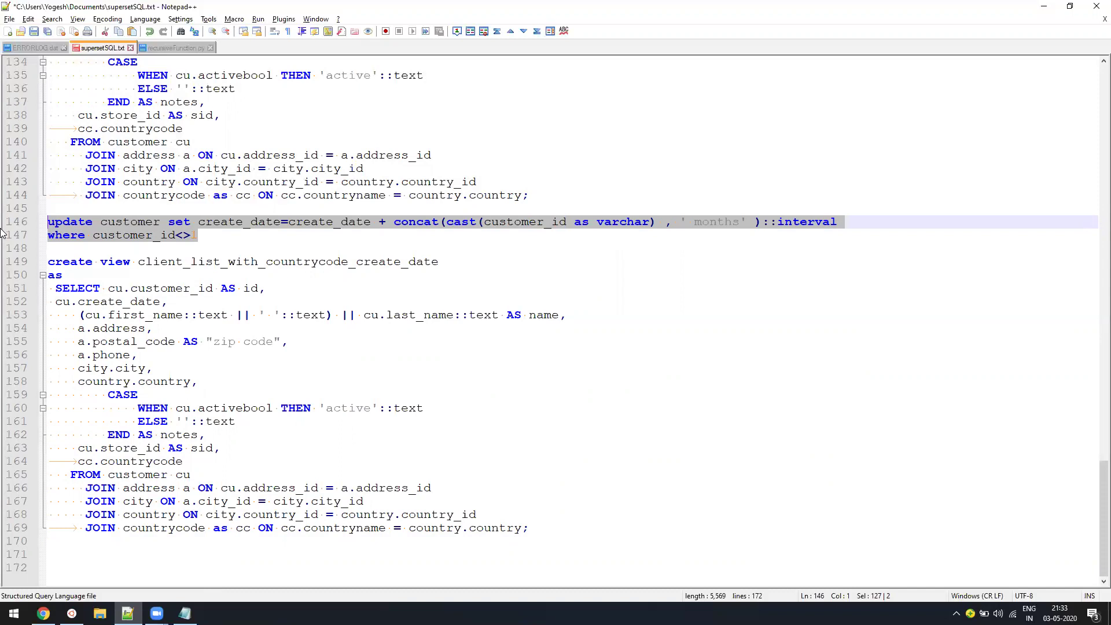
Alternate between the dashboard and the SQL script, ending on the dashboard's 2010–2050 order chart
{"action": "key", "text": "alt+Tab"}
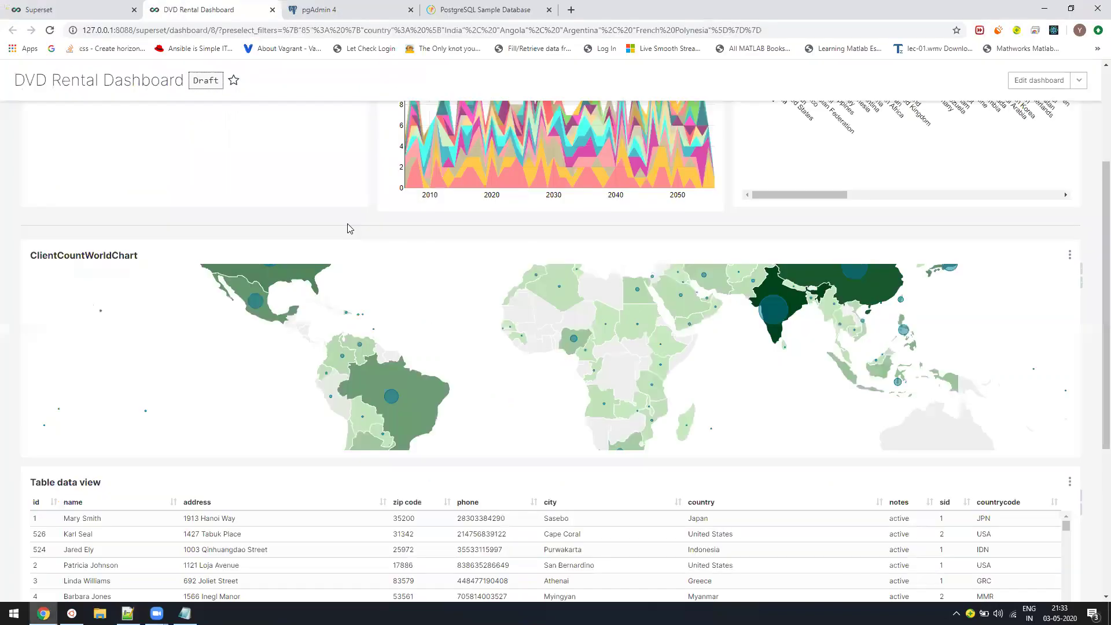
{"action": "scroll", "coordinate": [454, 424], "scroll_direction": "up", "scroll_amount": 3}
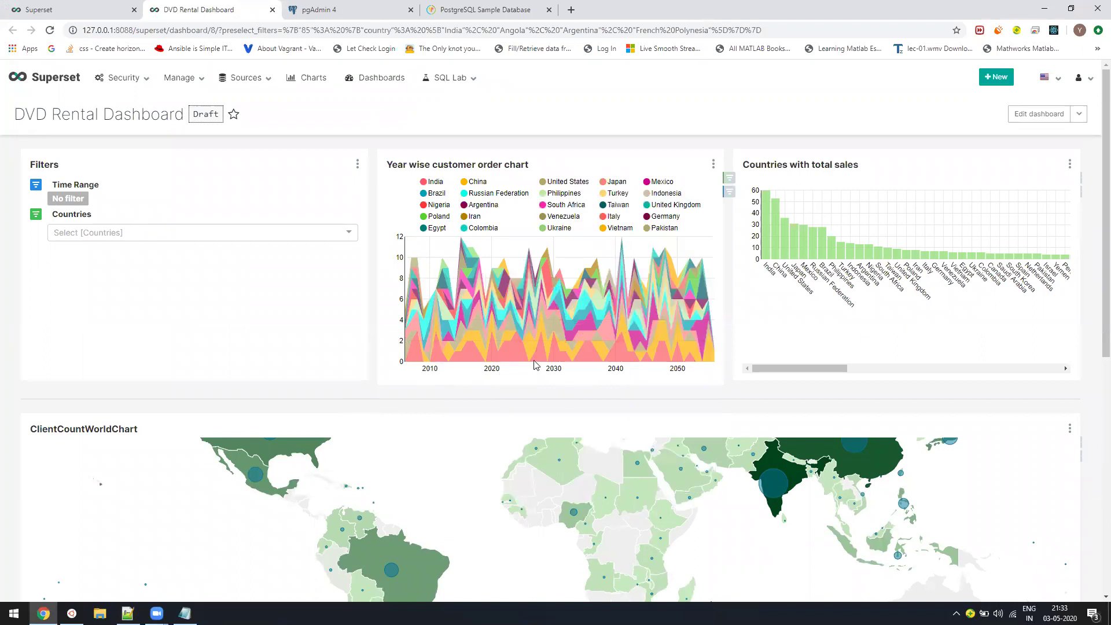
{"action": "key", "text": "alt+Tab"}
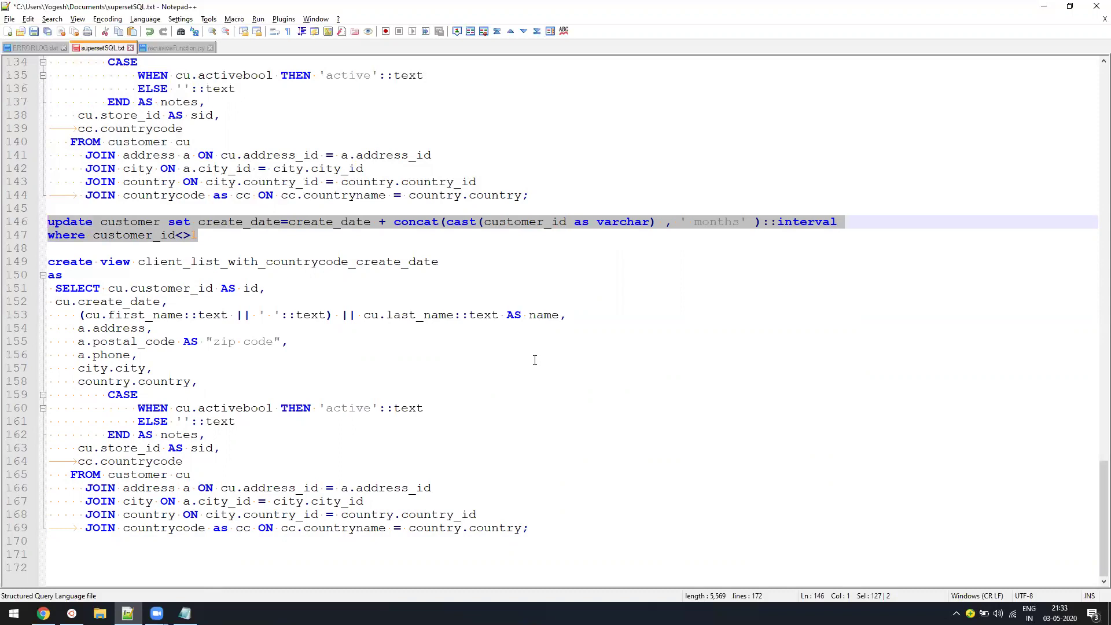
{"action": "key", "text": "alt+Tab"}
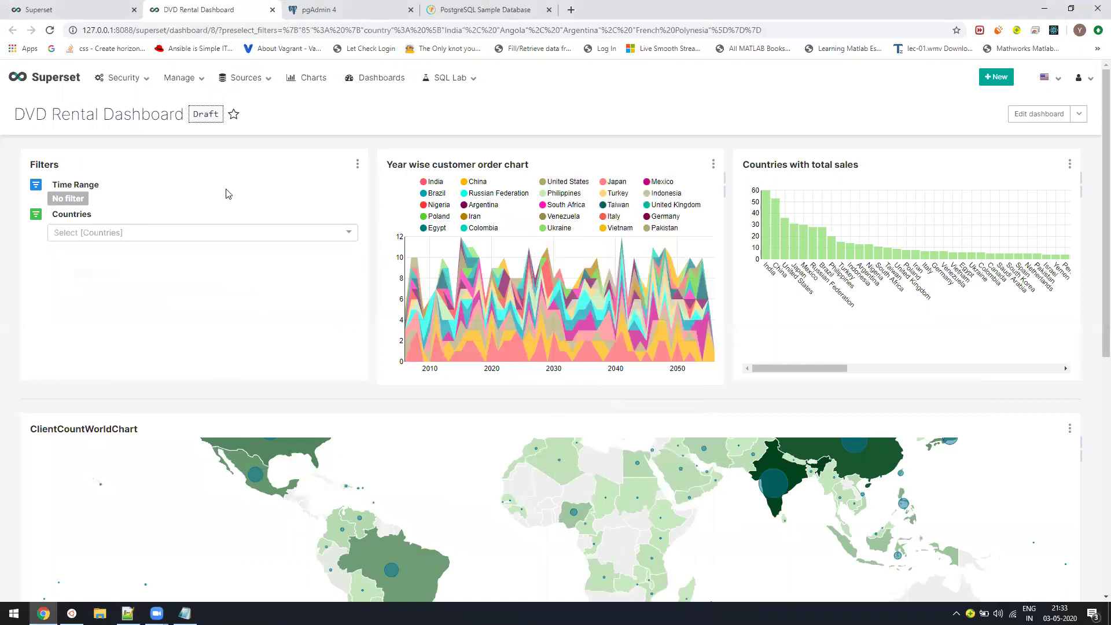
Open Sources > Databases in a new tab and start adding a database
{"action": "left_click", "coordinate": [239, 80]}
{"action": "right_click", "coordinate": [253, 112]}
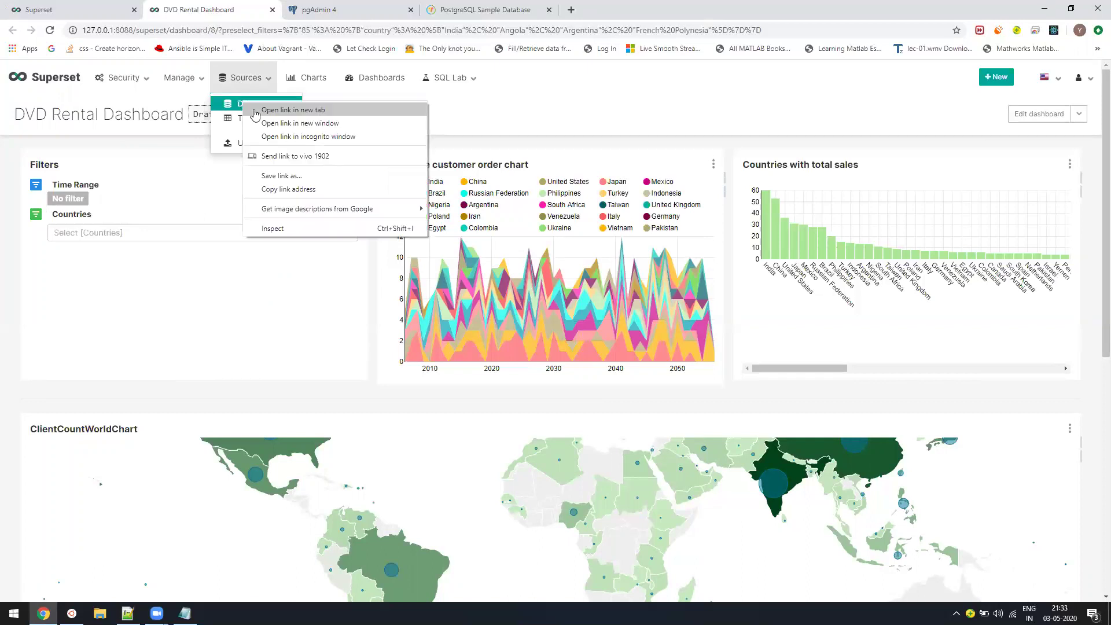
{"action": "left_click", "coordinate": [278, 120]}
{"action": "left_click", "coordinate": [327, 7]}
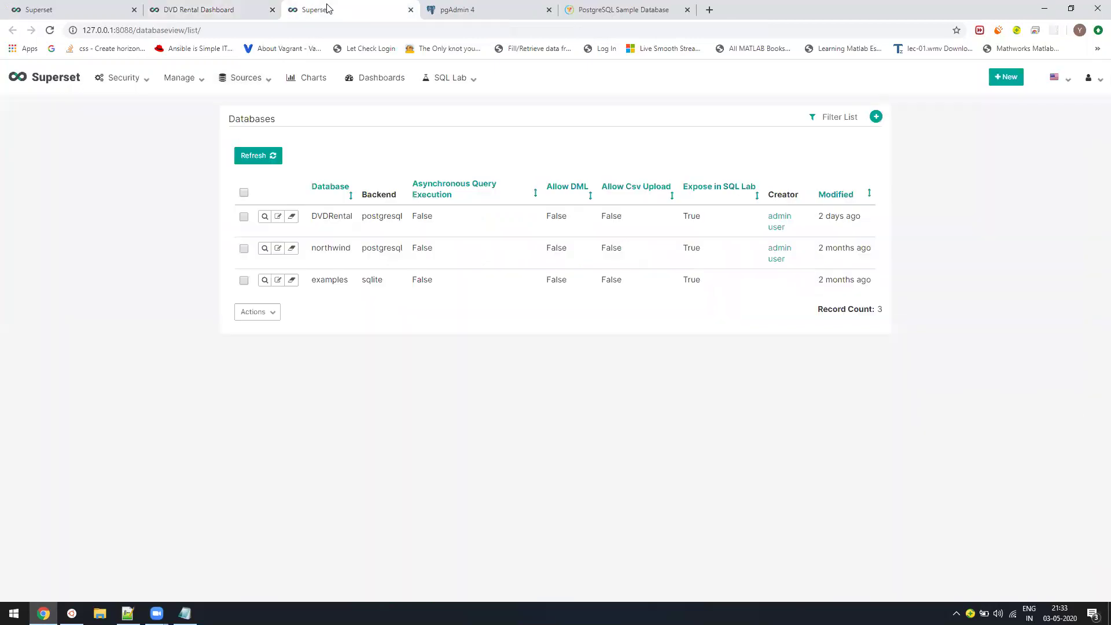
{"action": "left_click", "coordinate": [876, 116]}
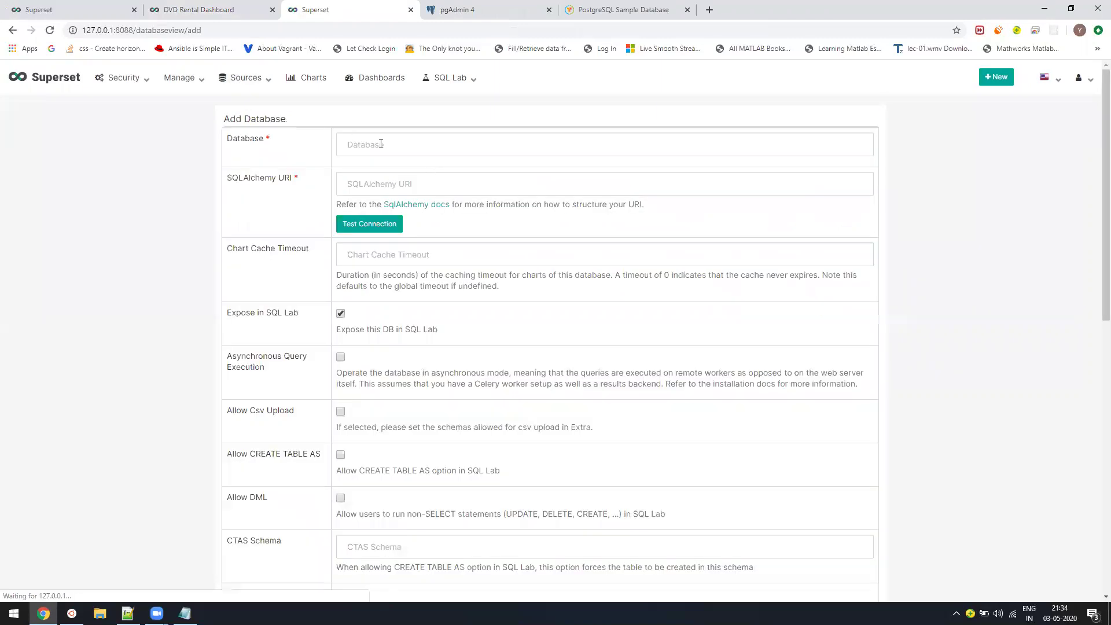
Fill the SQLAlchemy URI with the saved postgresql connection string for the local DVDRental database
{"action": "left_click", "coordinate": [425, 142]}
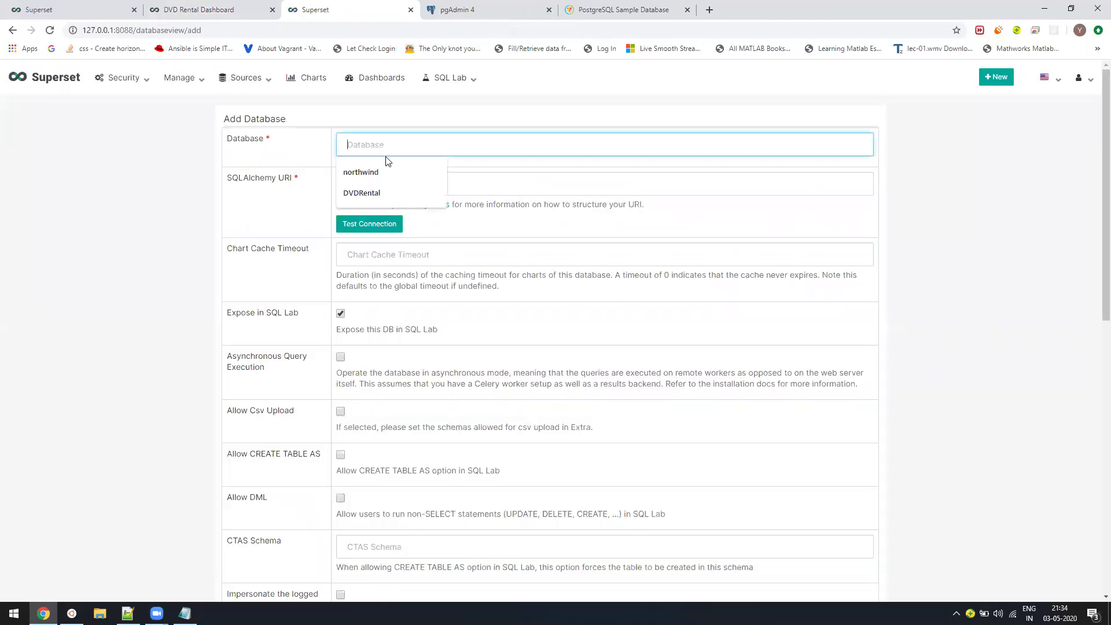
{"action": "left_click", "coordinate": [502, 180]}
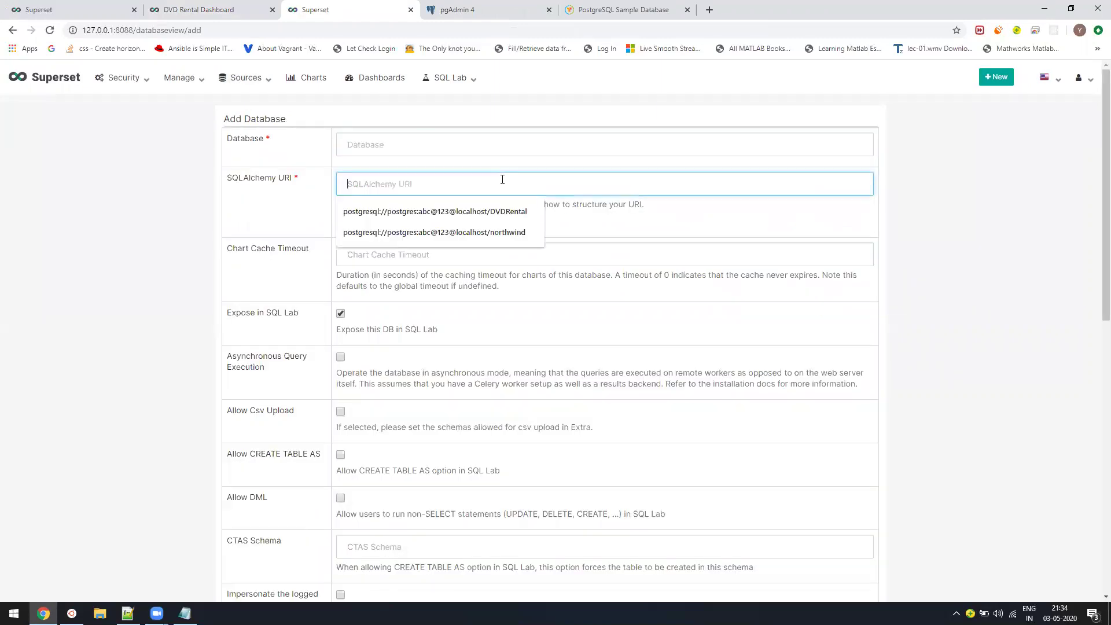
{"action": "left_click", "coordinate": [434, 211]}
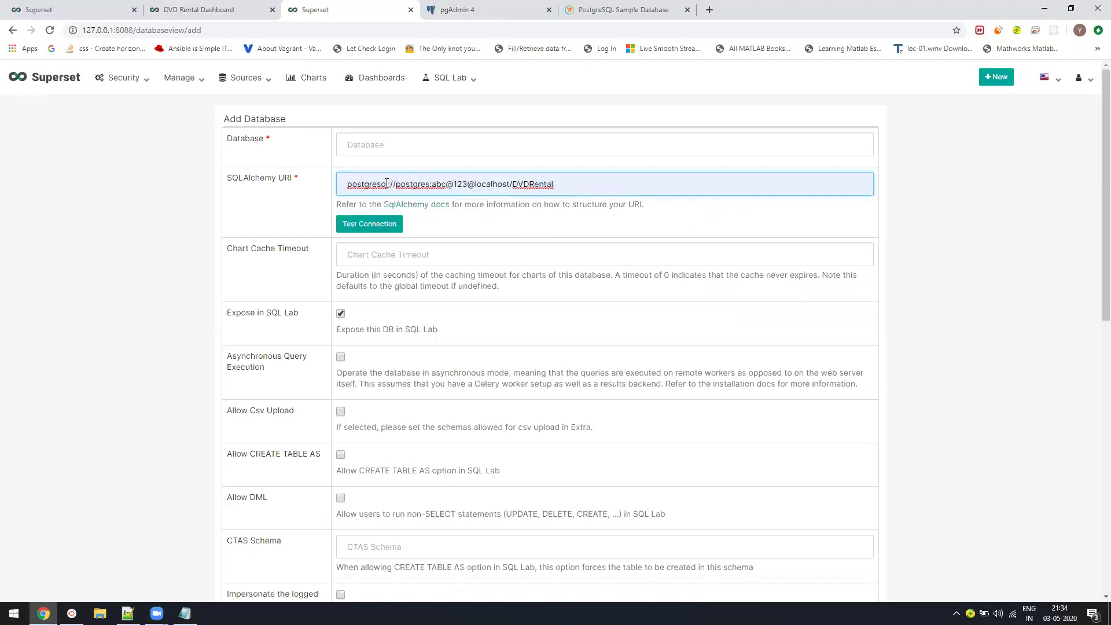
{"action": "left_click", "coordinate": [386, 184]}
{"action": "left_click_drag", "start_coordinate": [347, 185], "coordinate": [563, 190]}
{"action": "left_click_drag", "start_coordinate": [688, 191], "coordinate": [170, 177]}
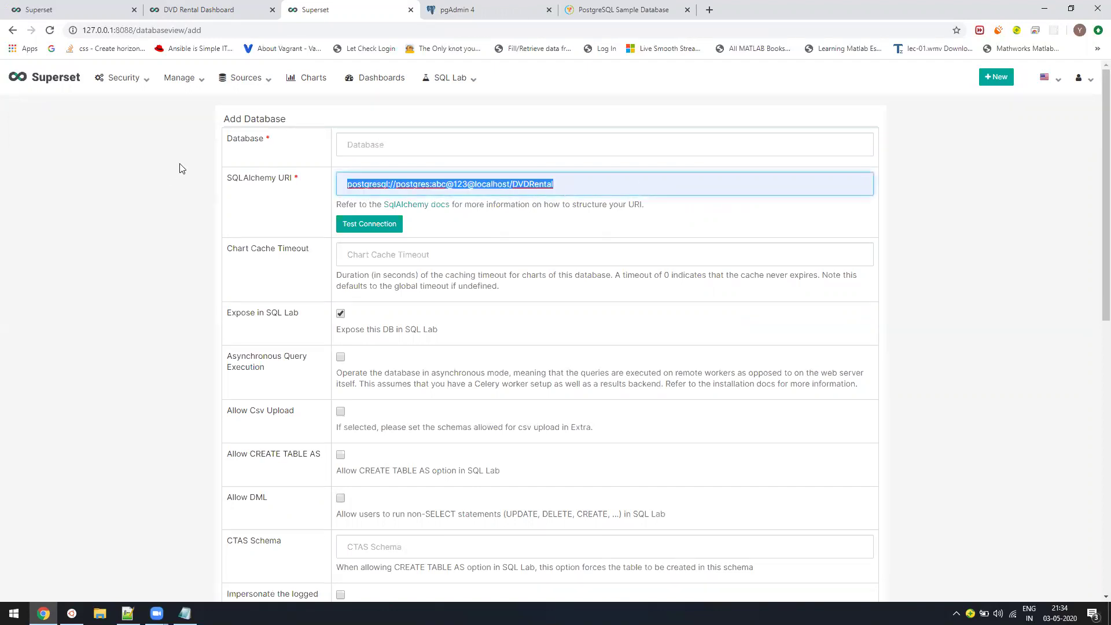
{"action": "left_click", "coordinate": [263, 84]}
{"action": "left_click", "coordinate": [109, 416]}
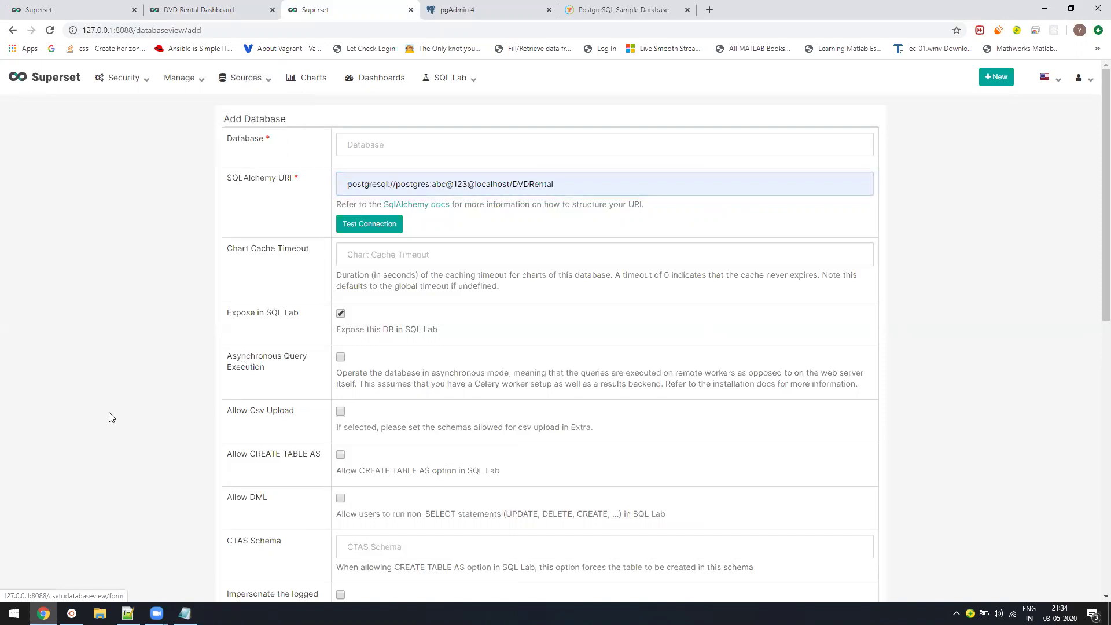
{"action": "scroll", "coordinate": [285, 464], "scroll_direction": "down", "scroll_amount": 7}
{"action": "scroll", "coordinate": [218, 104], "scroll_direction": "up", "scroll_amount": 7}
Visit Sources > Databases, then show the Sources > Tables list with the DVDRental tables
{"action": "left_click", "coordinate": [258, 91]}
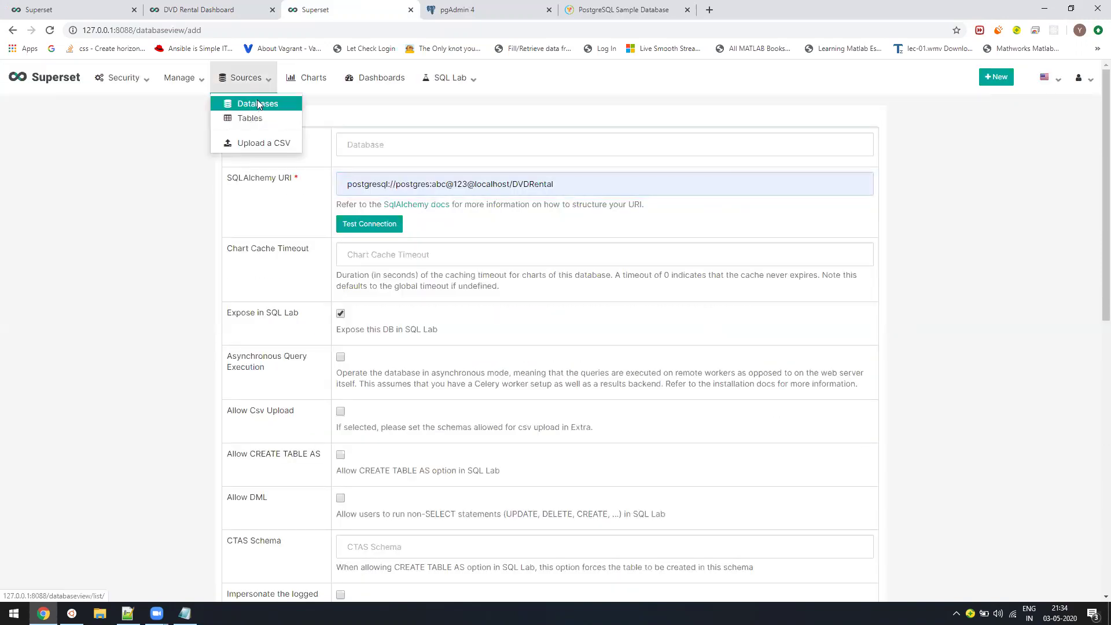
{"action": "left_click", "coordinate": [257, 104]}
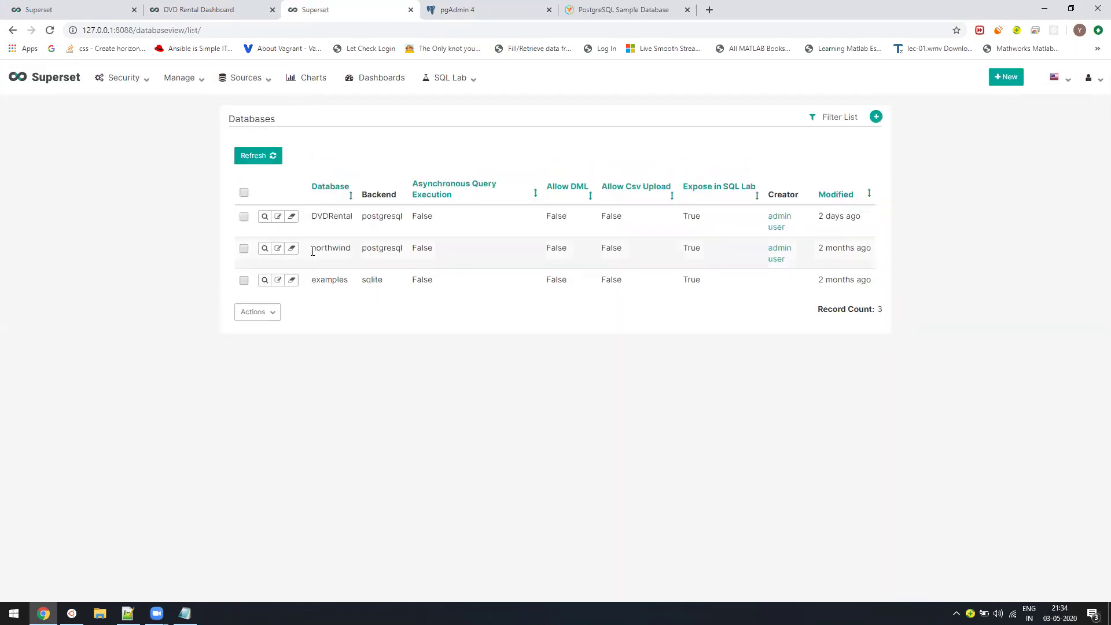
{"action": "left_click", "coordinate": [257, 85]}
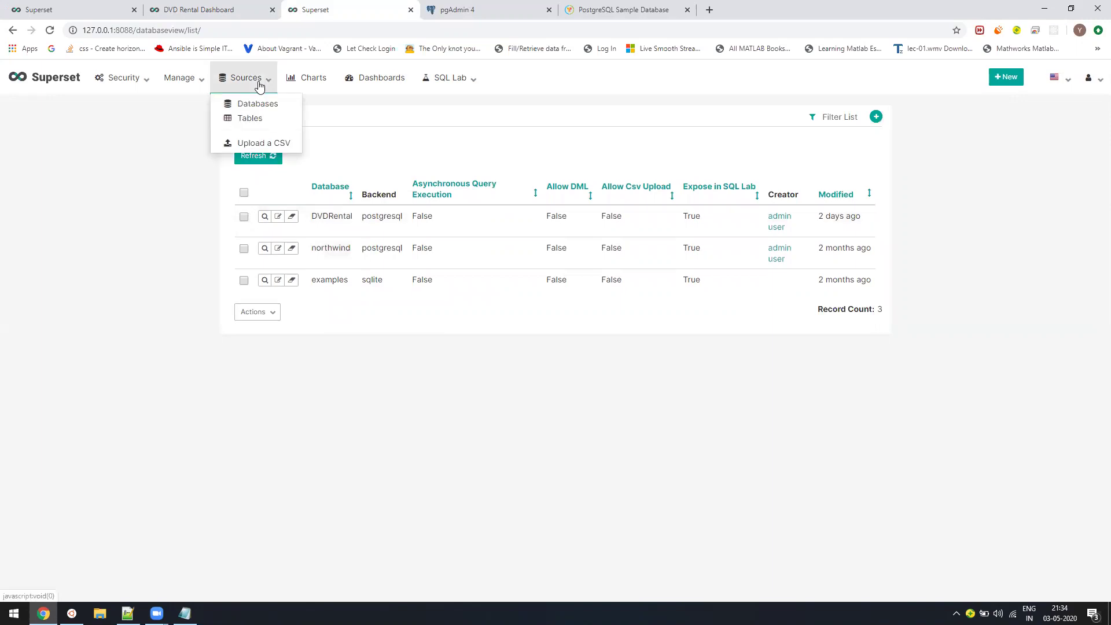
{"action": "left_click", "coordinate": [248, 120]}
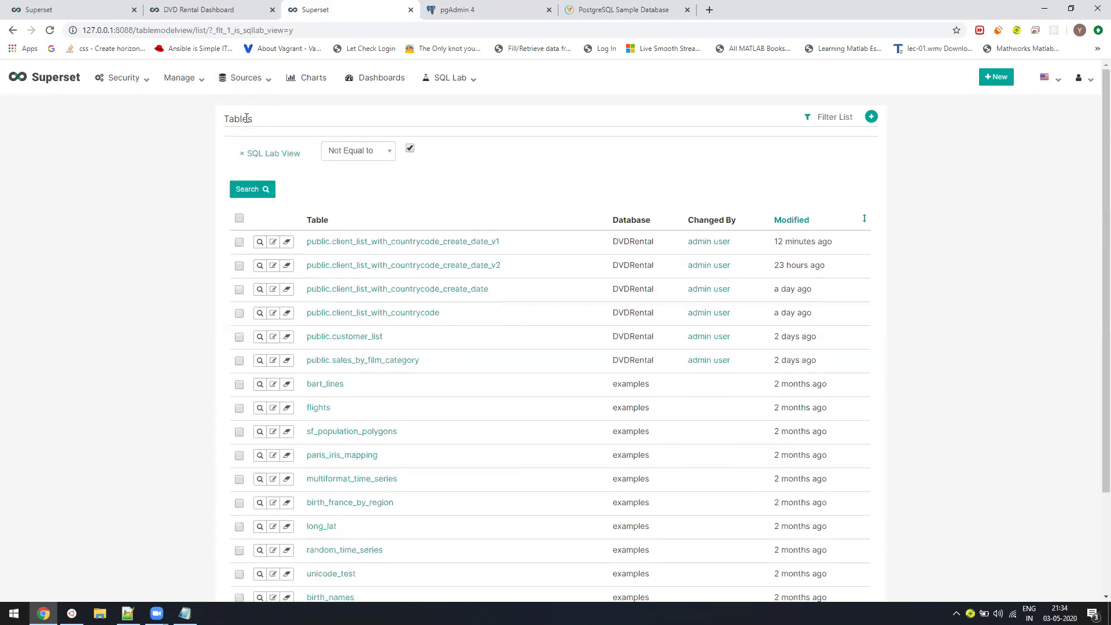
Rename the view to client_list_with_countrycode_create_date_new and execute its CREATE VIEW statement
{"action": "left_click", "coordinate": [463, 18]}
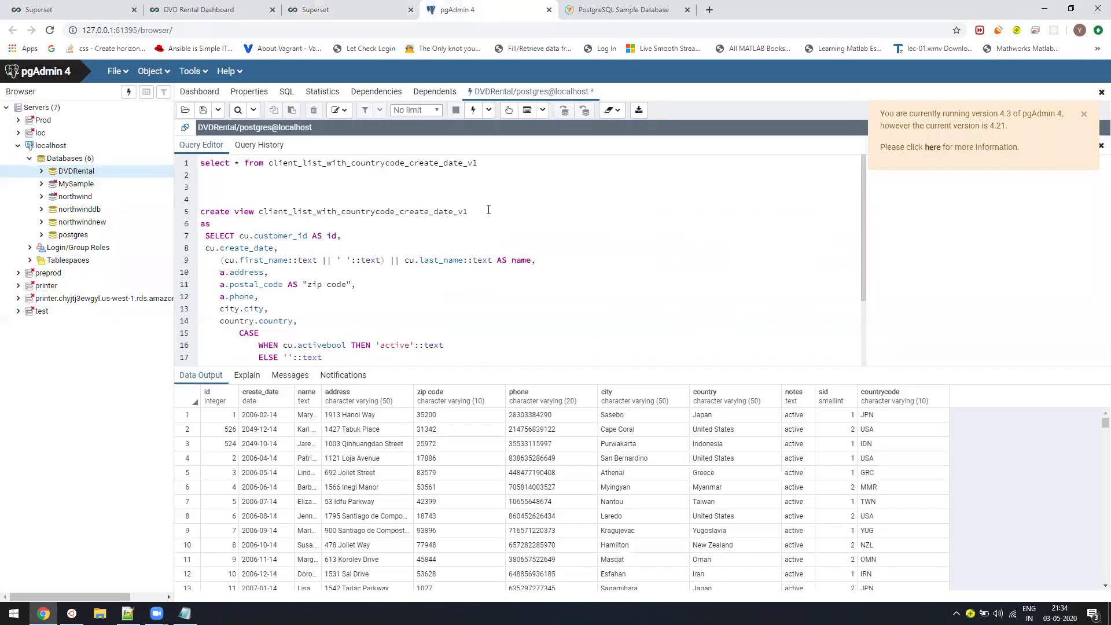
{"action": "key", "text": "BackSpace"}
{"action": "type", "text": "new"}
{"action": "scroll", "coordinate": [477, 222], "scroll_direction": "down", "scroll_amount": 2}
{"action": "scroll", "coordinate": [473, 243], "scroll_direction": "up", "scroll_amount": 2}
{"action": "scroll", "coordinate": [469, 308], "scroll_direction": "down", "scroll_amount": 3}
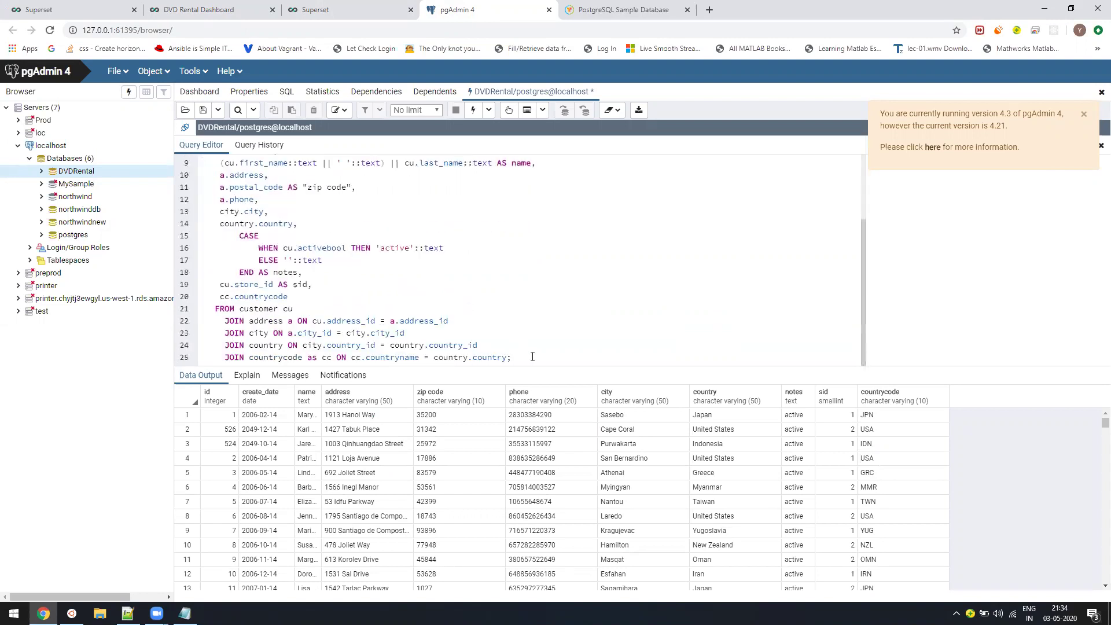
{"action": "key", "text": "ctrl+a"}
{"action": "left_click", "coordinate": [184, 613]}
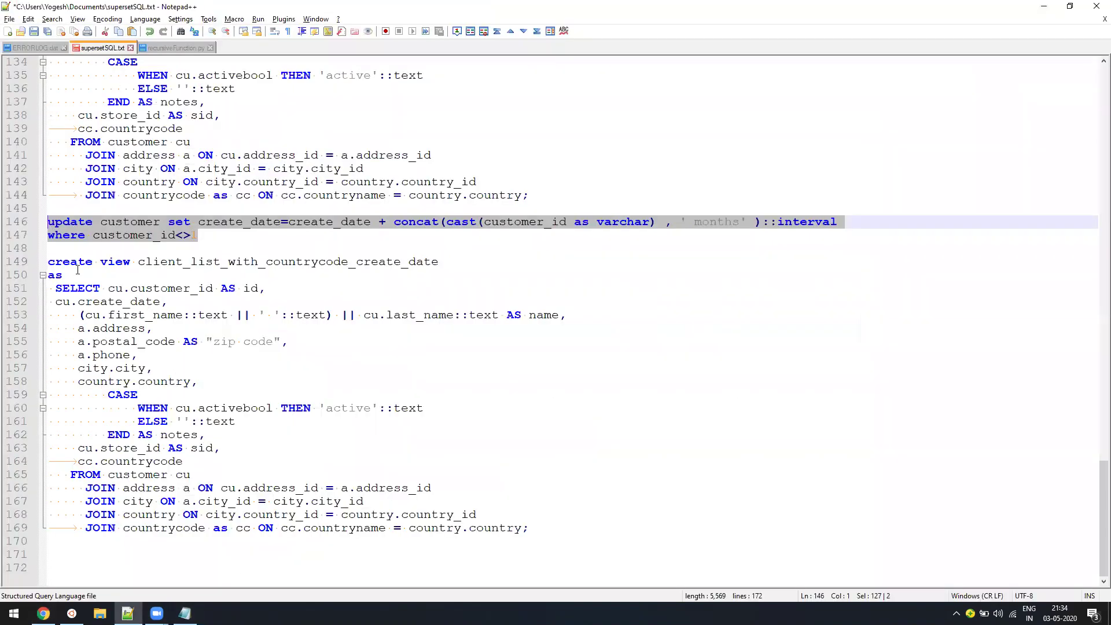
{"action": "left_click", "coordinate": [43, 614]}
{"action": "scroll", "coordinate": [342, 266], "scroll_direction": "up", "scroll_amount": 3}
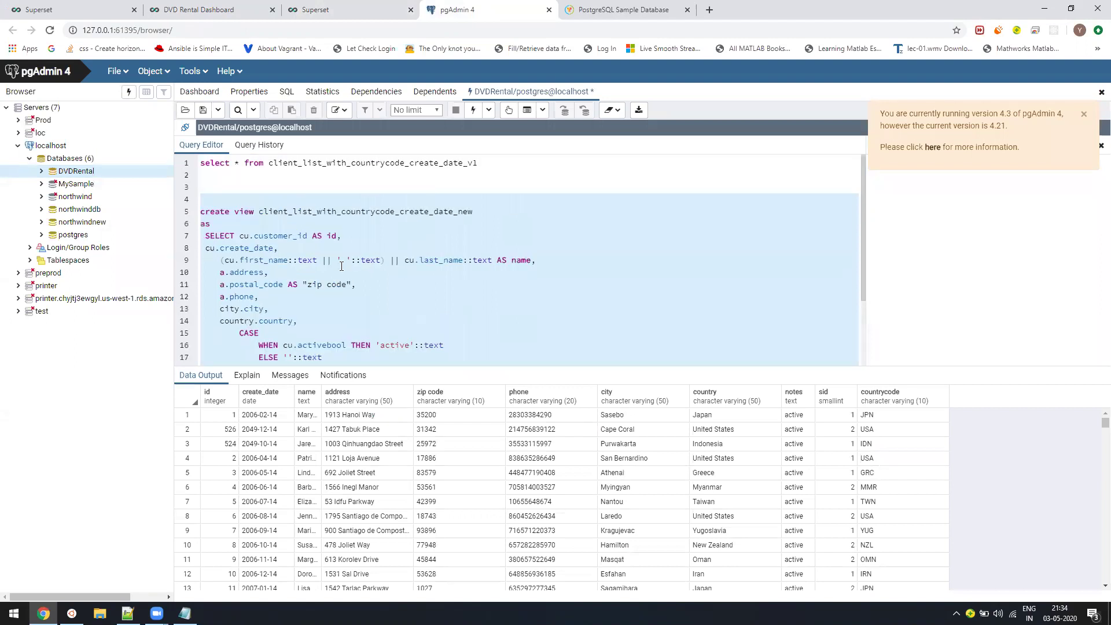
{"action": "left_click", "coordinate": [473, 115]}
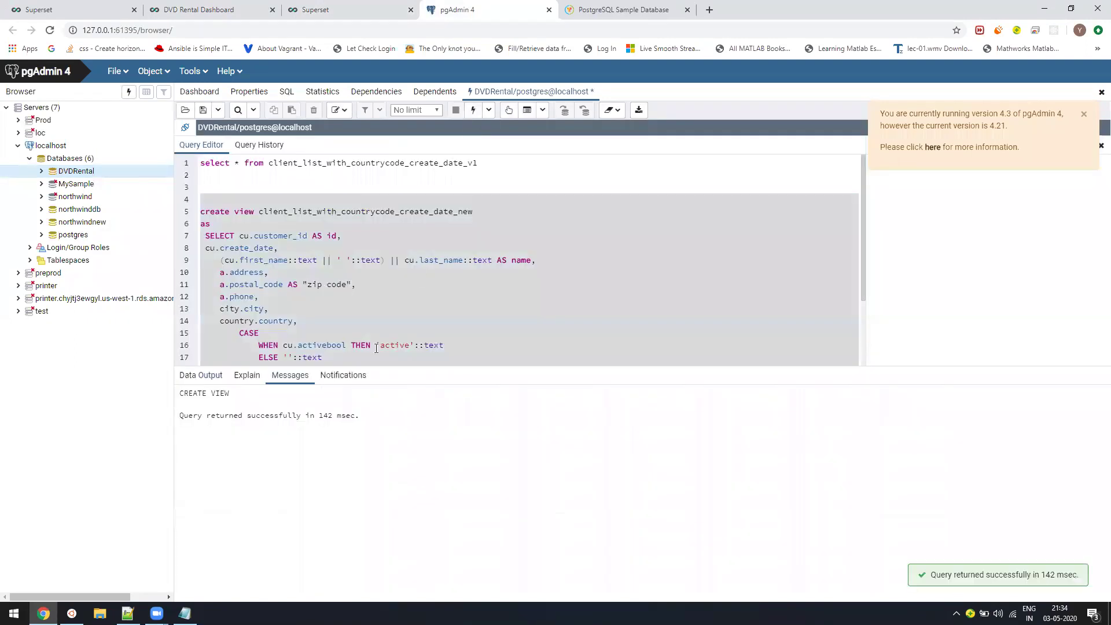
Query the new view to list its 599 customers and widen the name column
{"action": "double_click", "coordinate": [464, 212]}
{"action": "key", "text": "ctrl+c"}
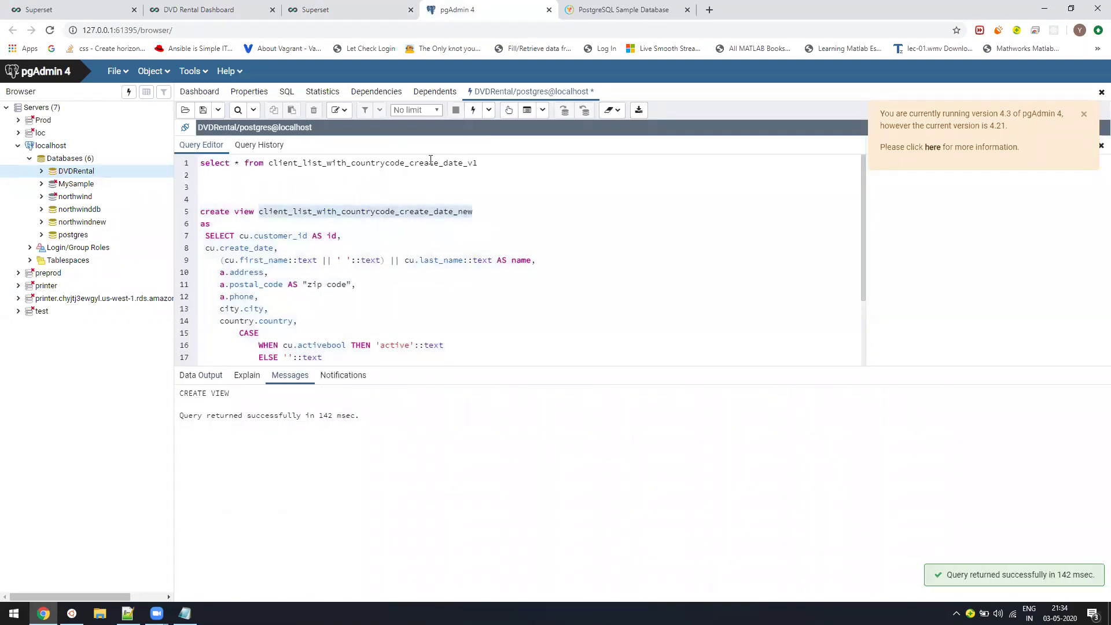
{"action": "double_click", "coordinate": [431, 162]}
{"action": "key", "text": "ctrl+v"}
{"action": "left_click_drag", "start_coordinate": [202, 175], "coordinate": [181, 149]}
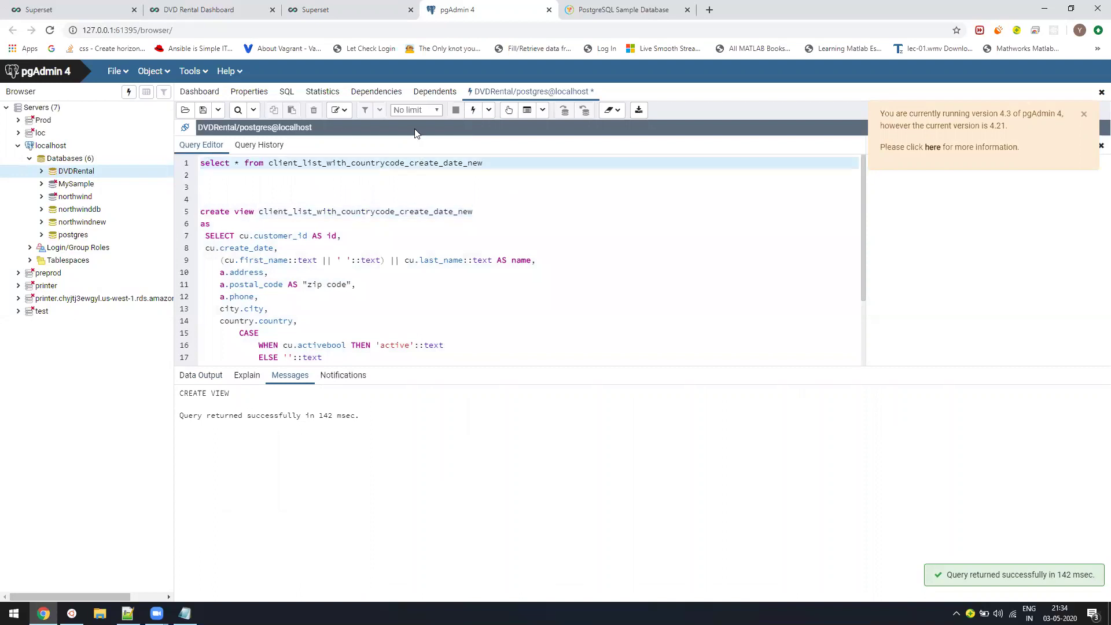
{"action": "left_click", "coordinate": [473, 115]}
{"action": "left_click", "coordinate": [824, 463]}
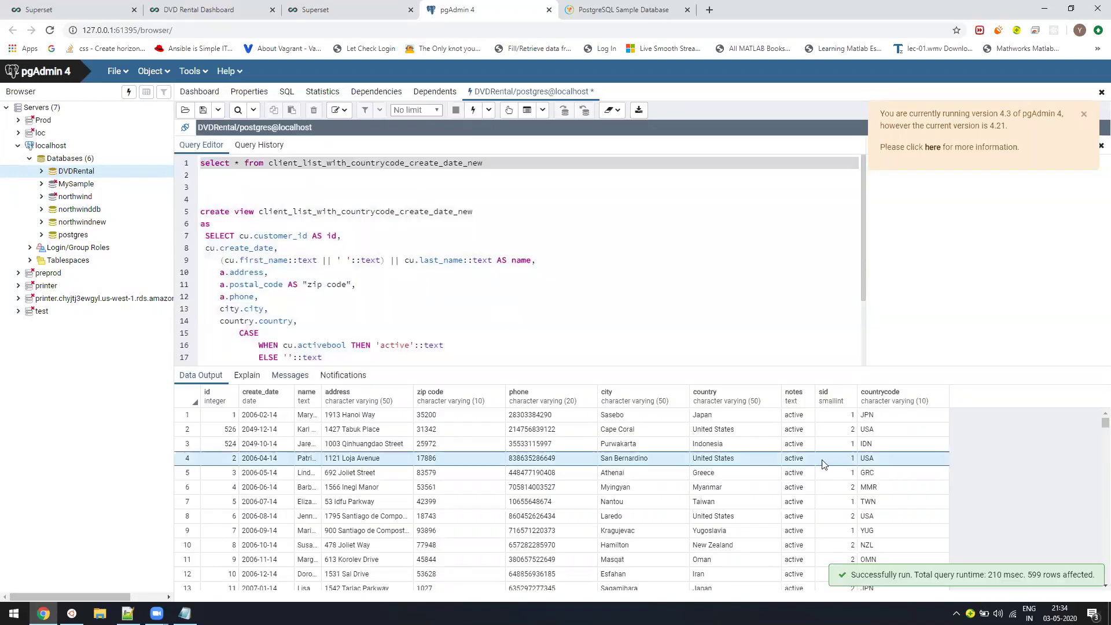
{"action": "left_click", "coordinate": [269, 431]}
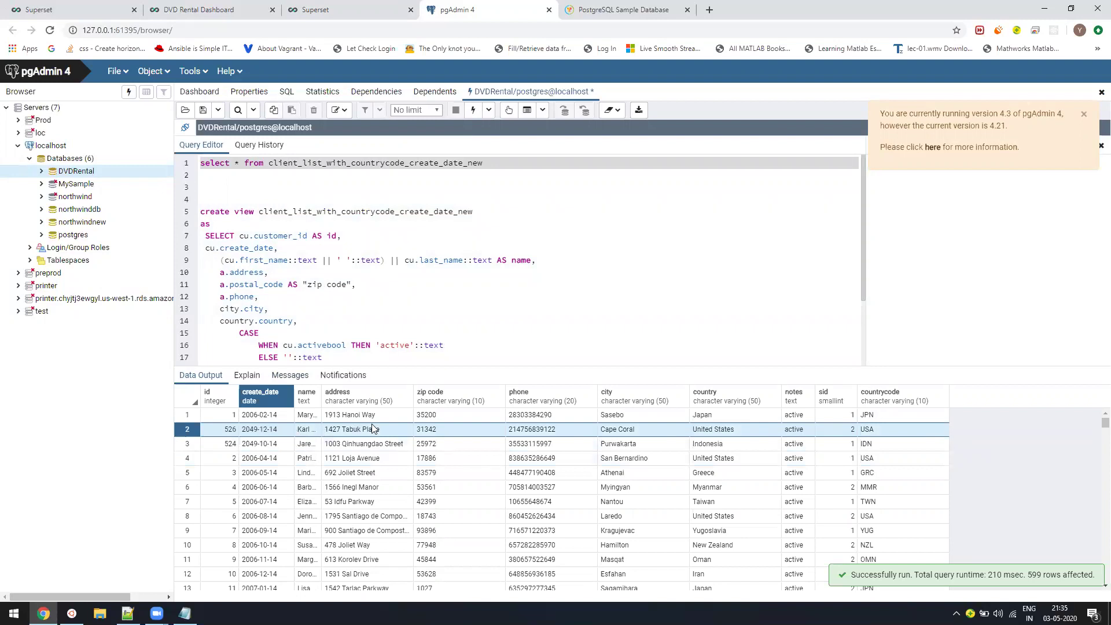
{"action": "left_click", "coordinate": [305, 431]}
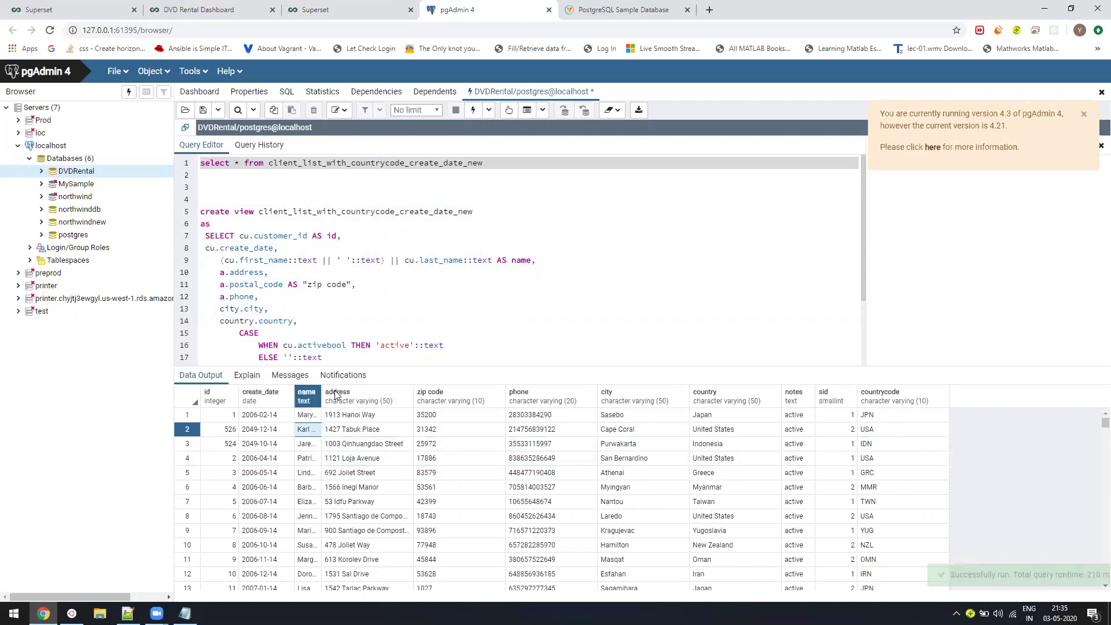
{"action": "left_click_drag", "start_coordinate": [336, 394], "coordinate": [454, 394]}
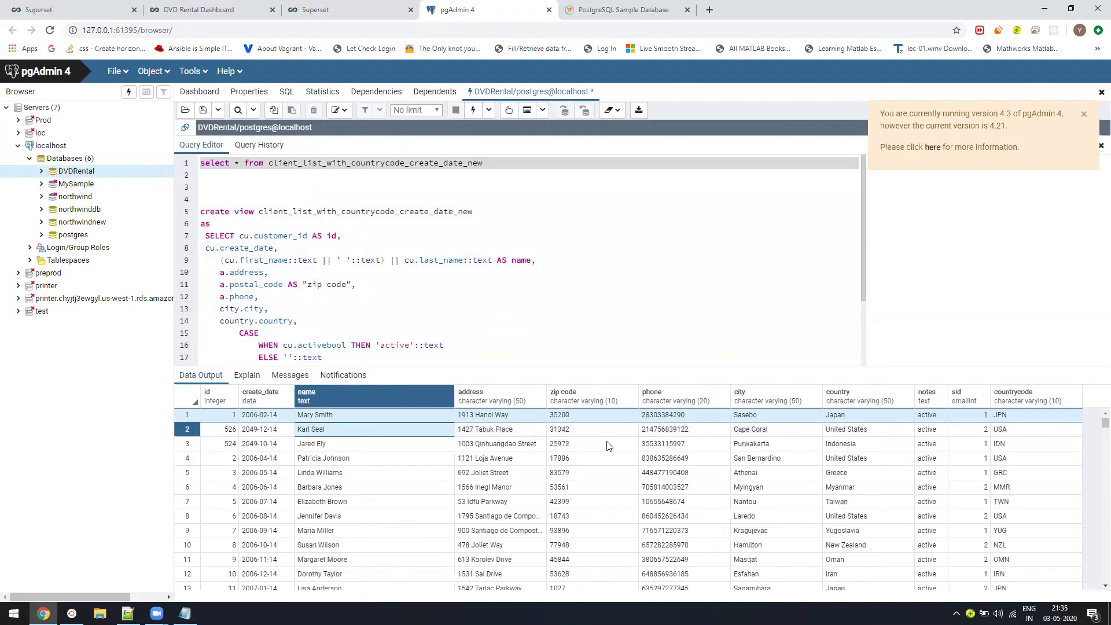
{"action": "left_click", "coordinate": [1028, 433]}
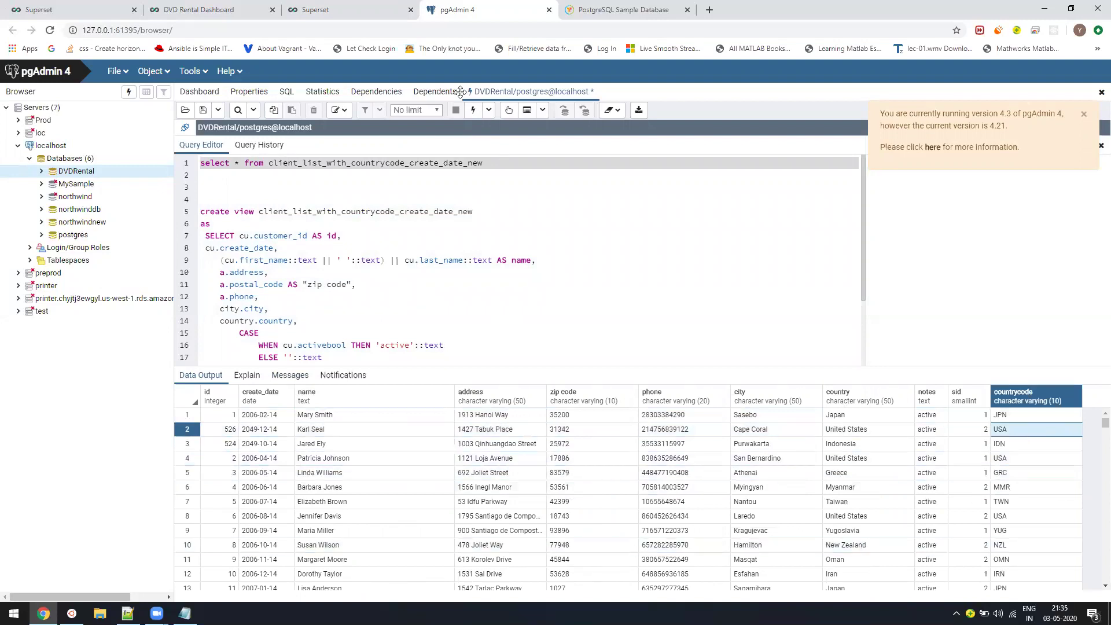
{"action": "left_click", "coordinate": [338, 17]}
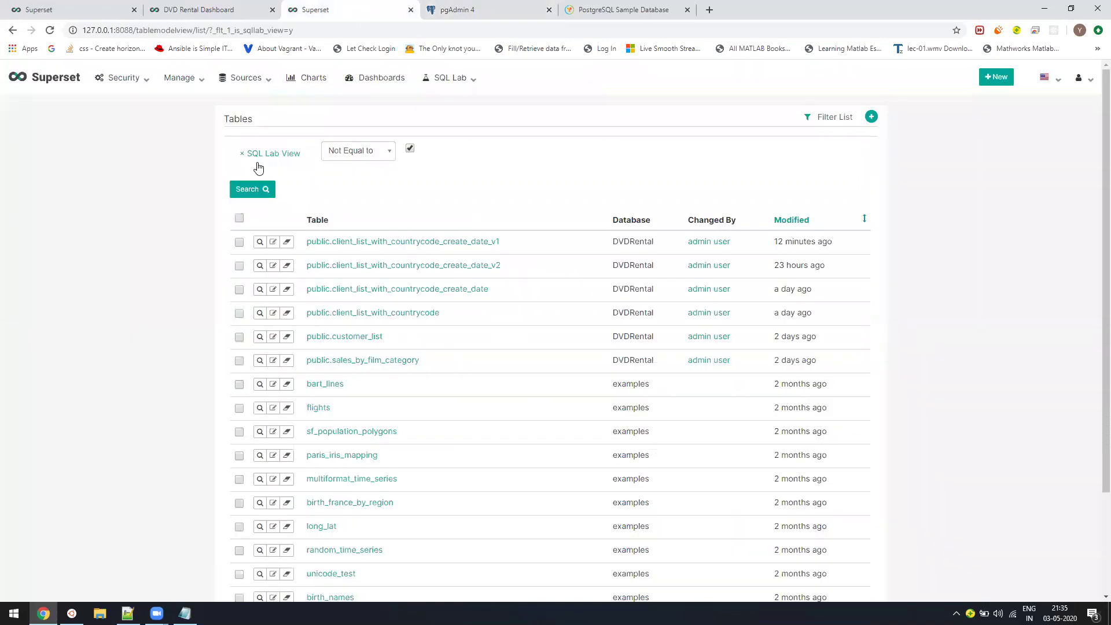
Add table client_list_with_countrycode_create_date_new from DVDRental's public schema and save it
{"action": "left_click", "coordinate": [871, 117]}
{"action": "left_click", "coordinate": [428, 147]}
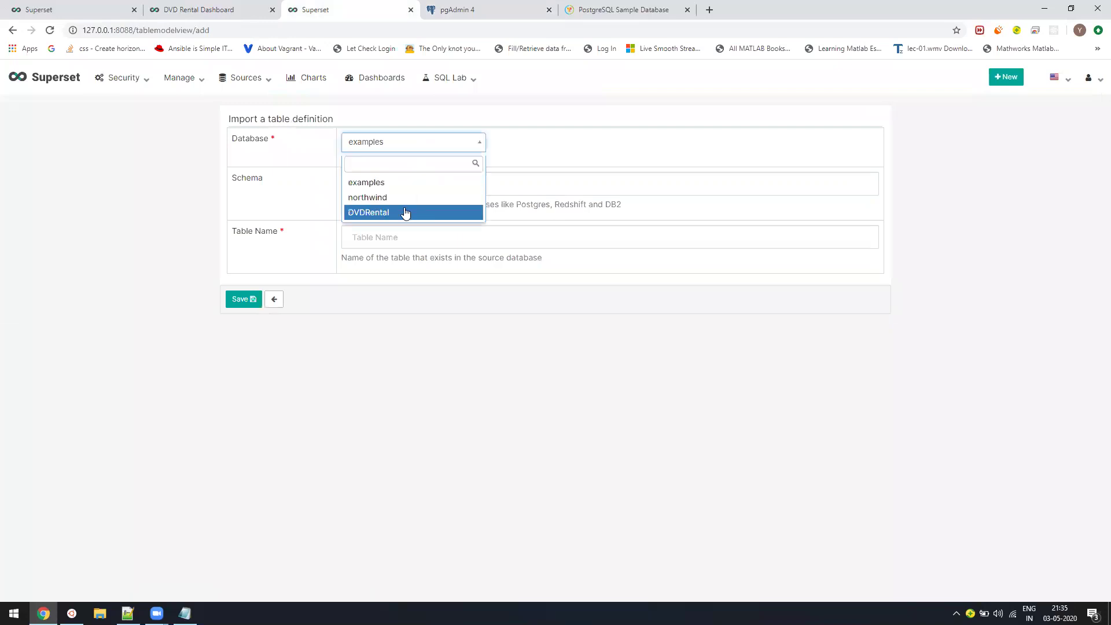
{"action": "left_click", "coordinate": [404, 213]}
{"action": "left_click", "coordinate": [406, 186]}
{"action": "left_click", "coordinate": [399, 212]}
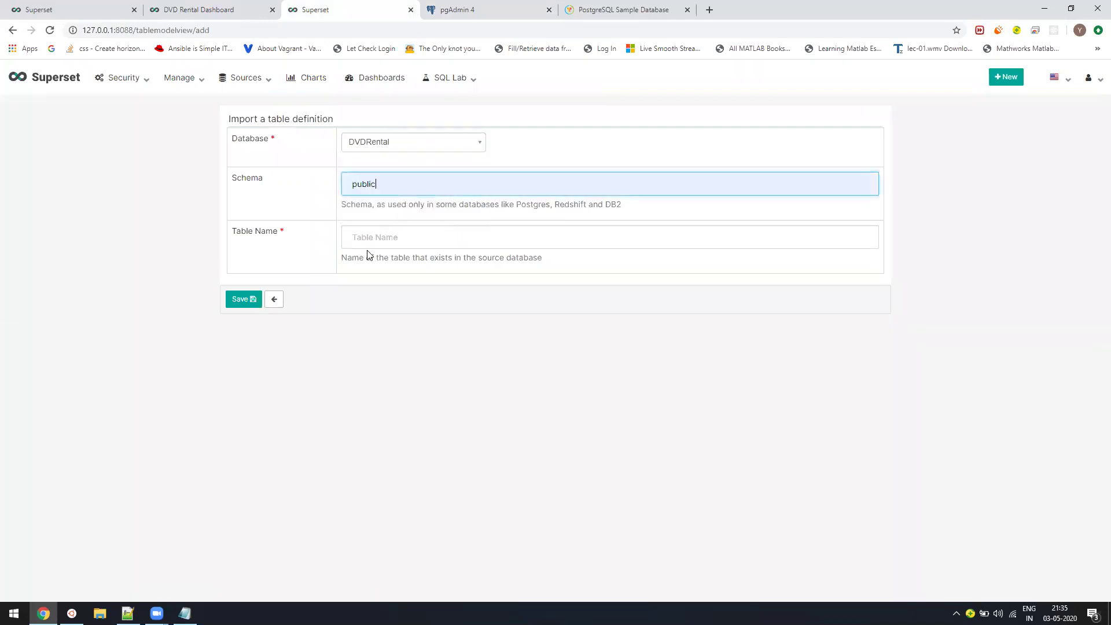
{"action": "left_click", "coordinate": [371, 238]}
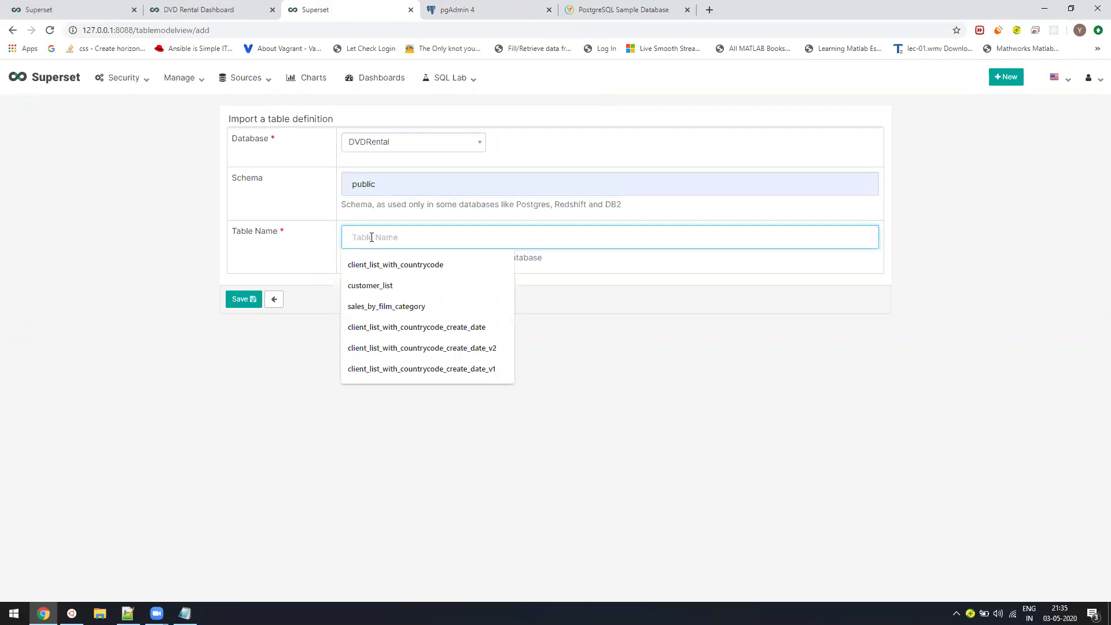
{"action": "key", "text": "ctrl+v"}
{"action": "left_click", "coordinate": [248, 298]}
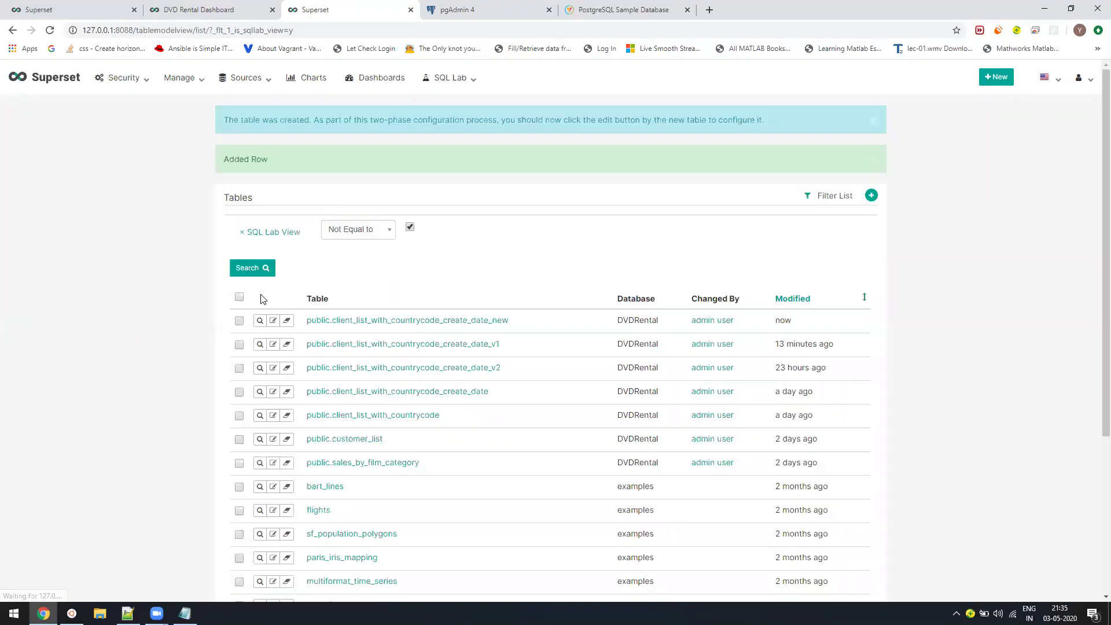
Start a new chart using datasource public.client_list_with_countrycode_create_date_new
{"action": "left_click", "coordinate": [290, 83]}
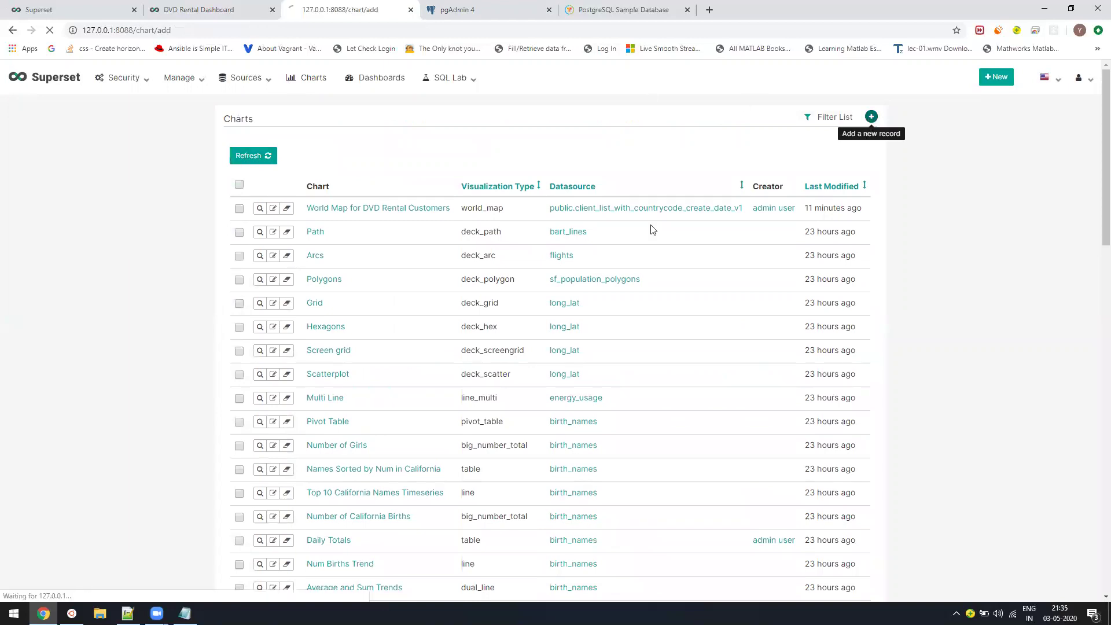
{"action": "left_click", "coordinate": [871, 116]}
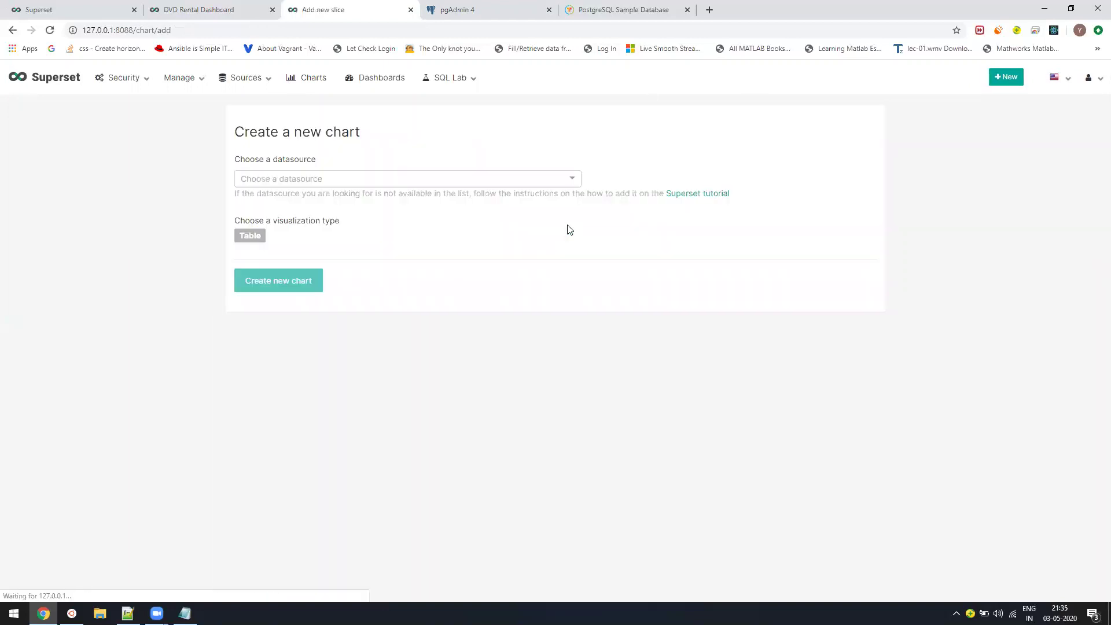
{"action": "left_click", "coordinate": [431, 177]}
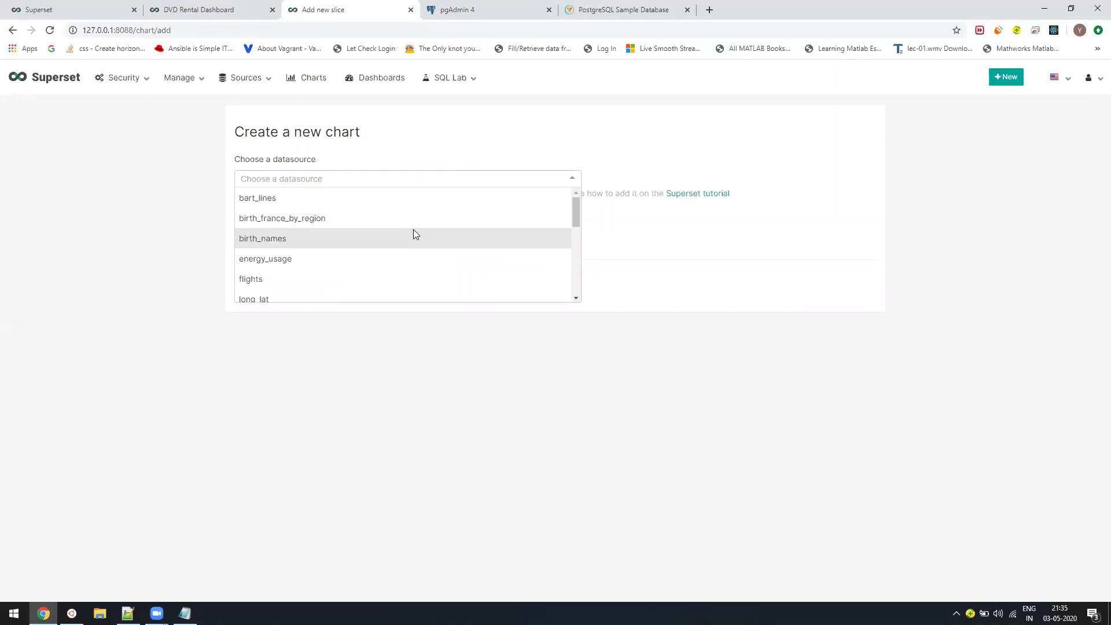
{"action": "scroll", "coordinate": [414, 231], "scroll_direction": "down", "scroll_amount": 3}
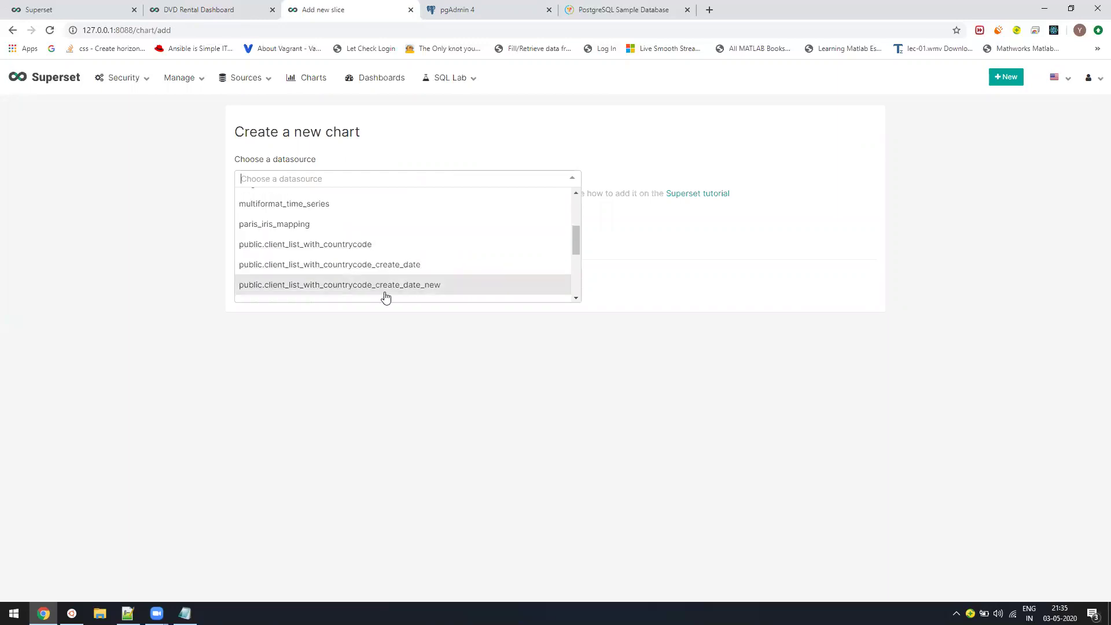
{"action": "scroll", "coordinate": [383, 300], "scroll_direction": "down", "scroll_amount": 1}
{"action": "left_click", "coordinate": [385, 275]}
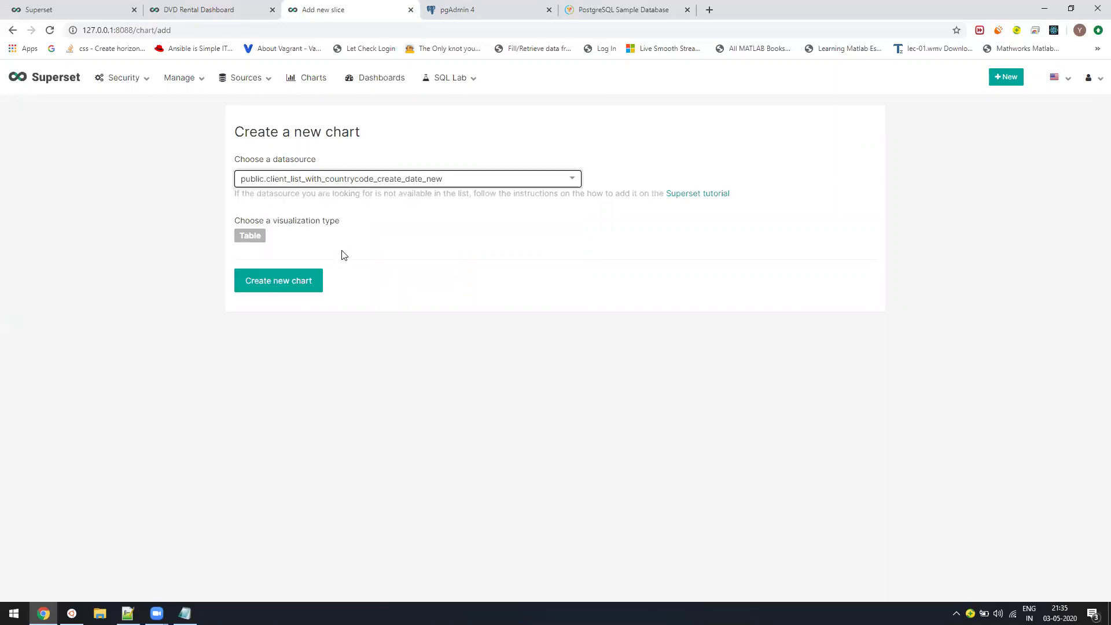
Choose World Map as the visualization type and create the chart
{"action": "left_click", "coordinate": [240, 234]}
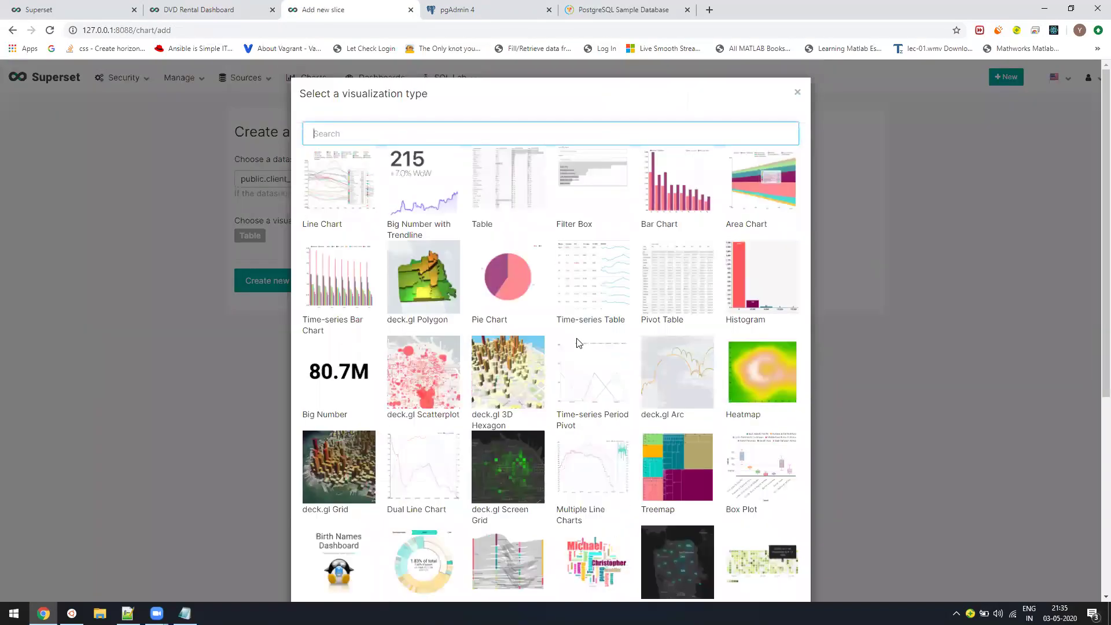
{"action": "scroll", "coordinate": [577, 343], "scroll_direction": "down", "scroll_amount": 5}
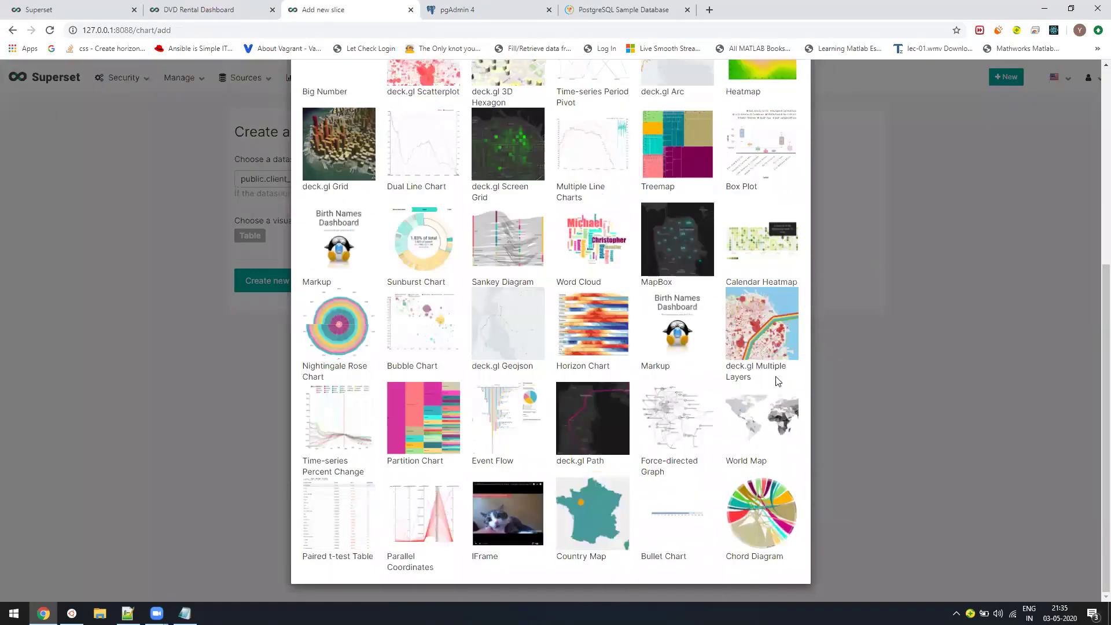
{"action": "left_click", "coordinate": [775, 406]}
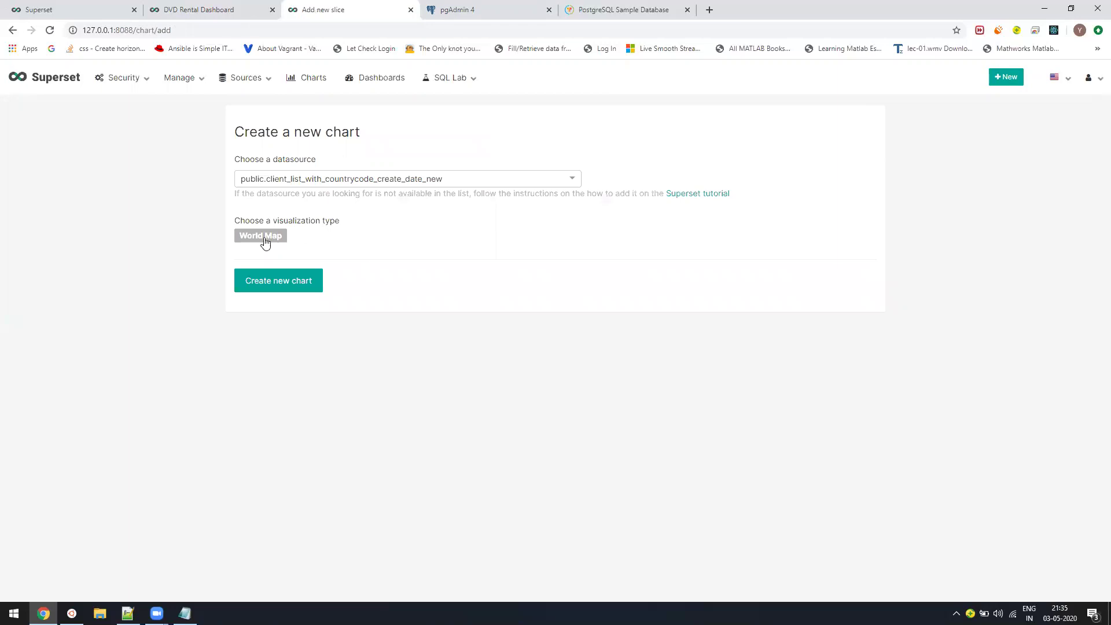
{"action": "left_click", "coordinate": [260, 235]}
{"action": "scroll", "coordinate": [807, 428], "scroll_direction": "down", "scroll_amount": 5}
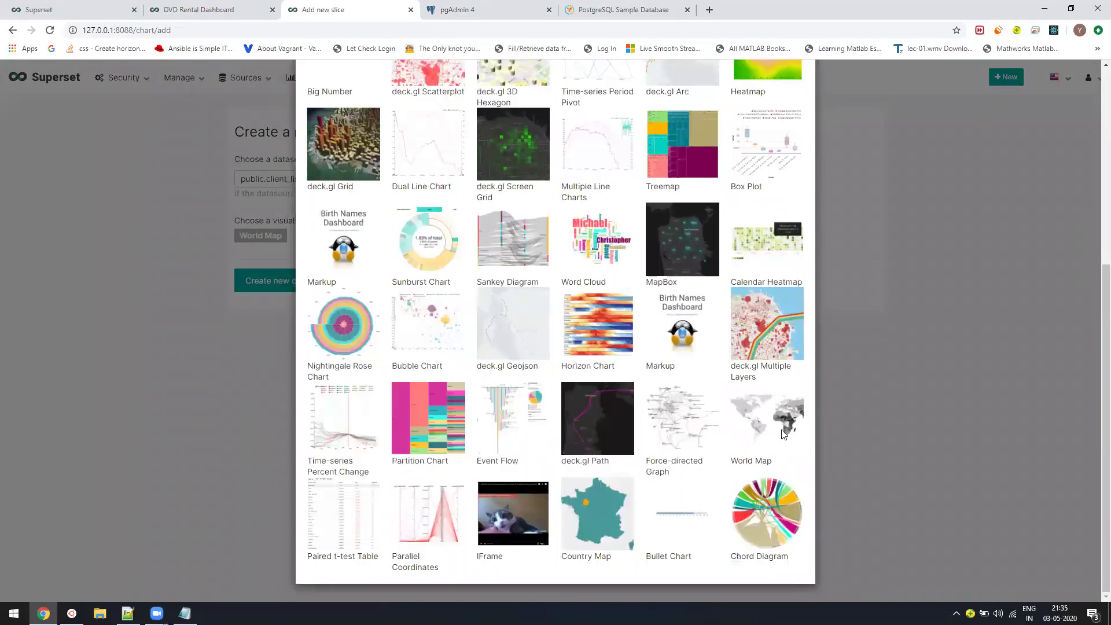
{"action": "left_click", "coordinate": [757, 427]}
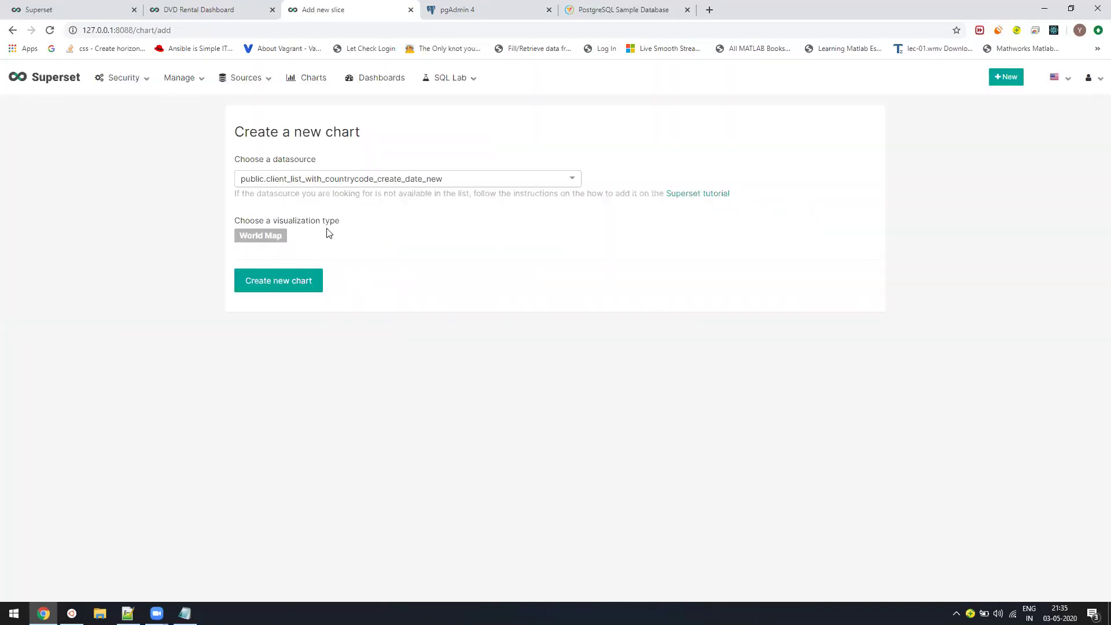
{"action": "left_click", "coordinate": [257, 276]}
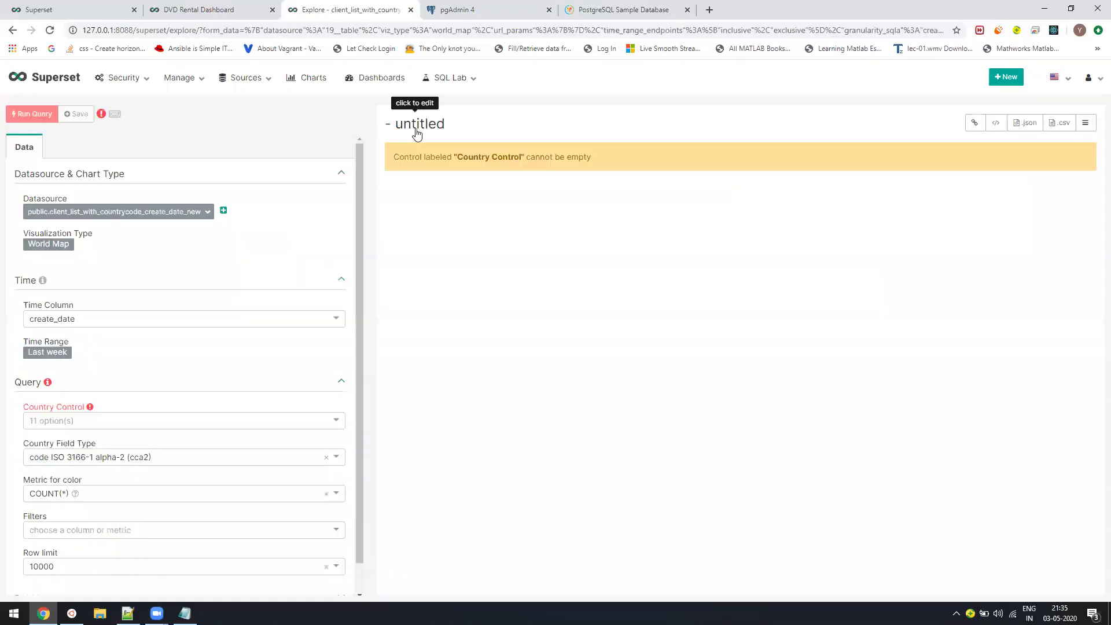
Retitle the chart 'DVD Rental World Map' and save it
{"action": "left_click", "coordinate": [416, 133]}
{"action": "key", "text": "ctrl+a"}
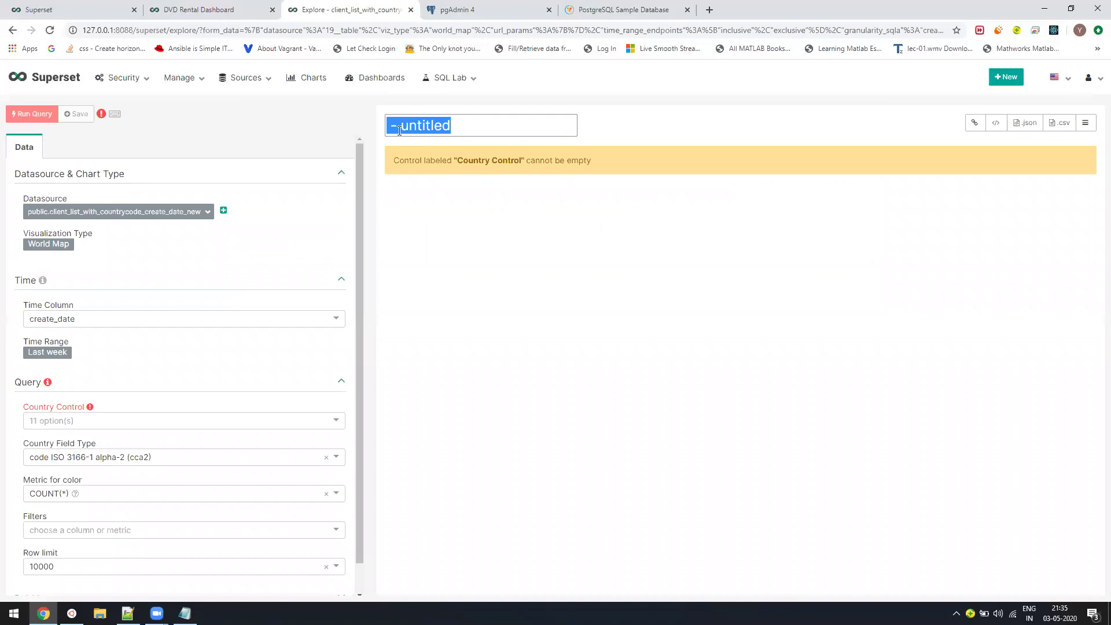
{"action": "type", "text": "DVD"}
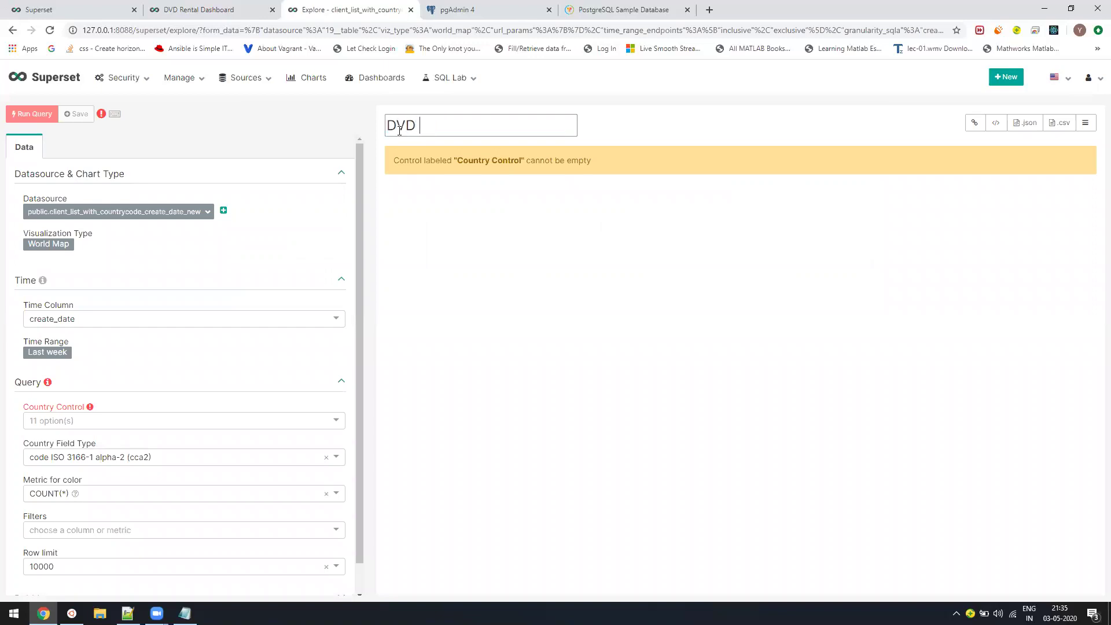
{"action": "type", "text": " Rental World Map"}
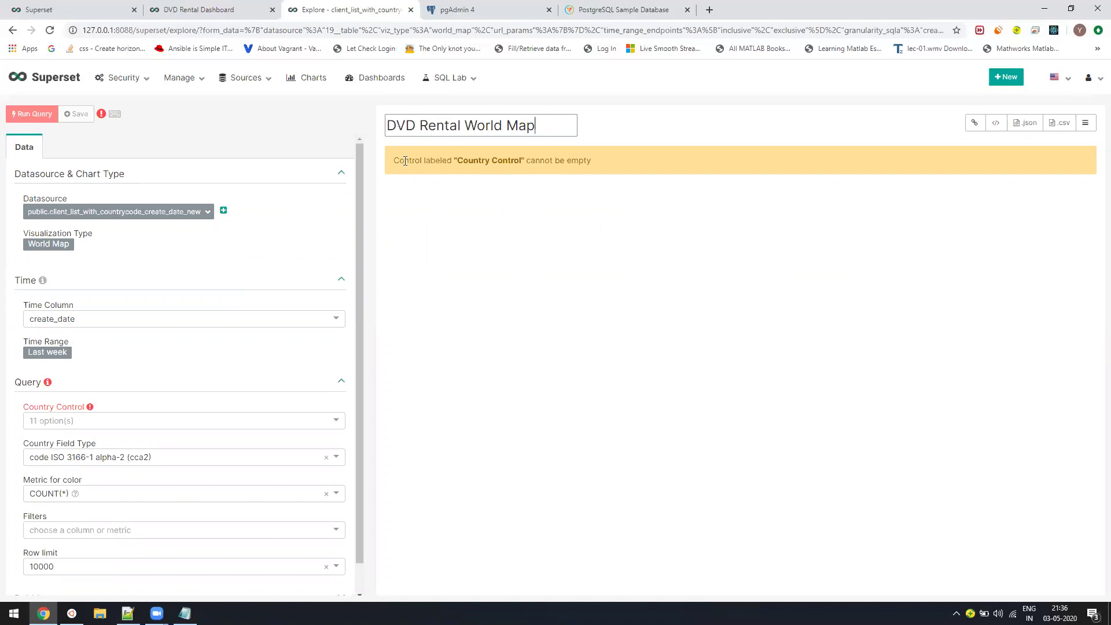
{"action": "left_click_drag", "start_coordinate": [405, 161], "coordinate": [618, 178]}
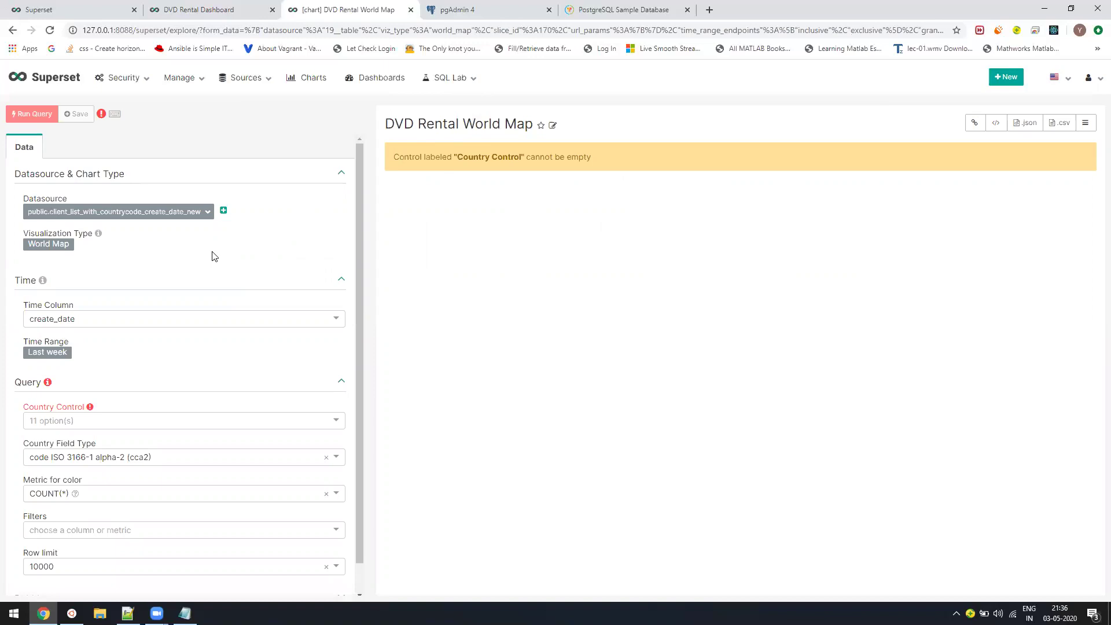
Set the chart's Time Range to No filter
{"action": "scroll", "coordinate": [194, 297], "scroll_direction": "down", "scroll_amount": 1}
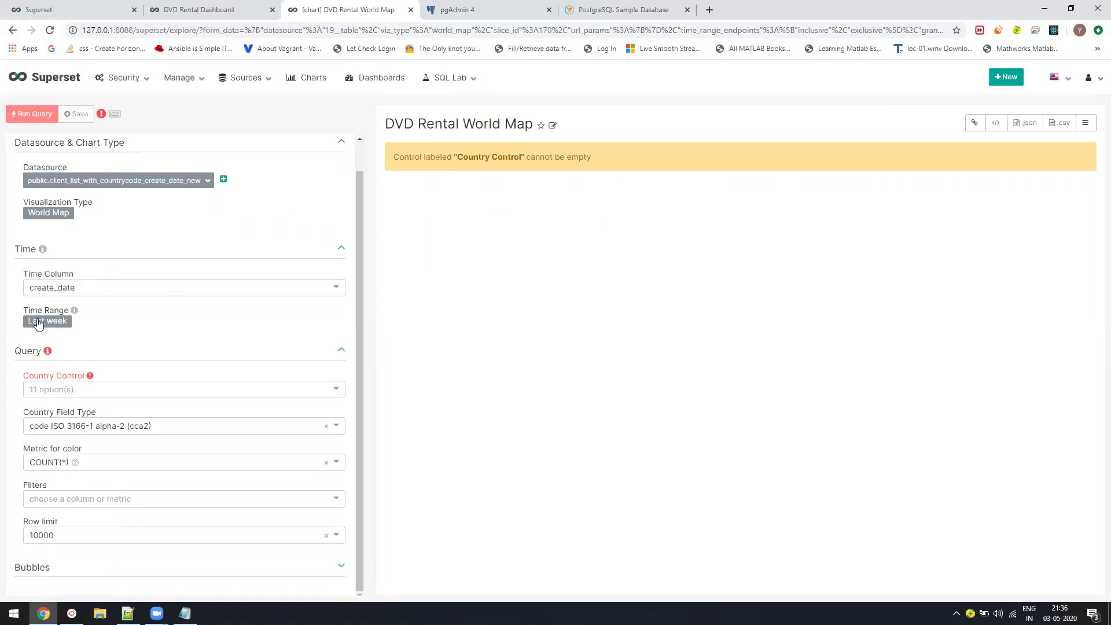
{"action": "left_click", "coordinate": [38, 323]}
{"action": "left_click", "coordinate": [144, 260]}
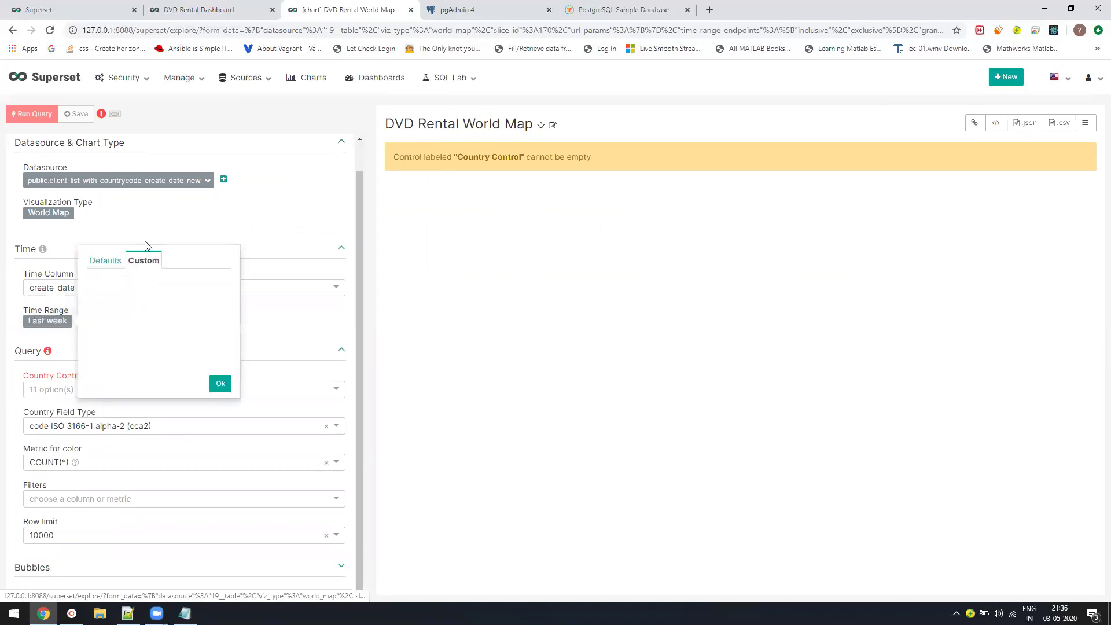
{"action": "left_click", "coordinate": [106, 261]}
{"action": "left_click", "coordinate": [91, 365]}
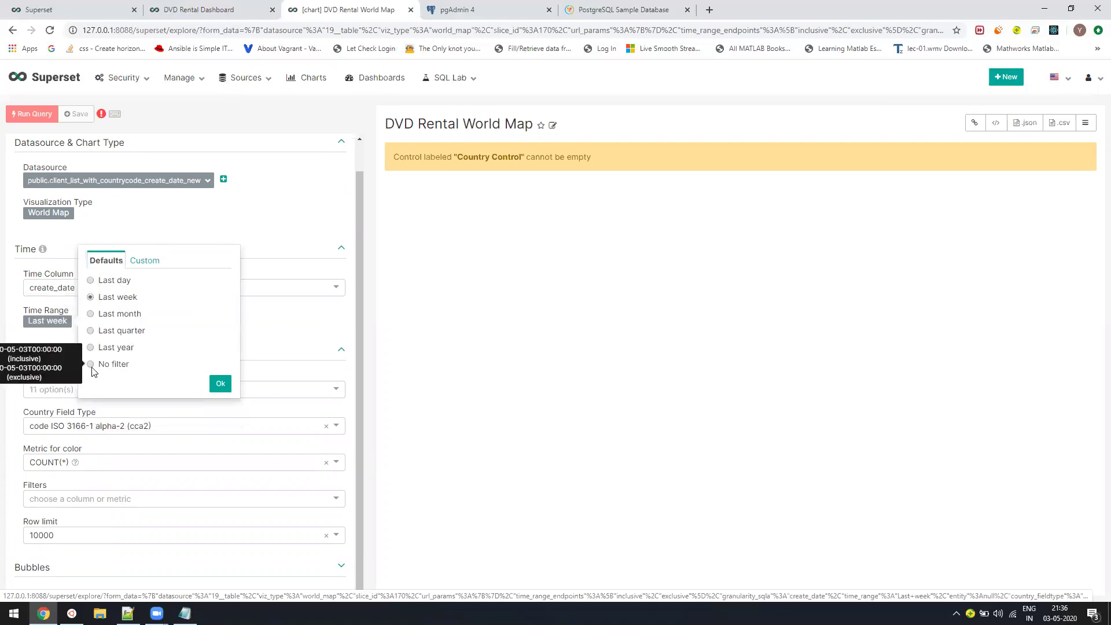
{"action": "left_click", "coordinate": [220, 391]}
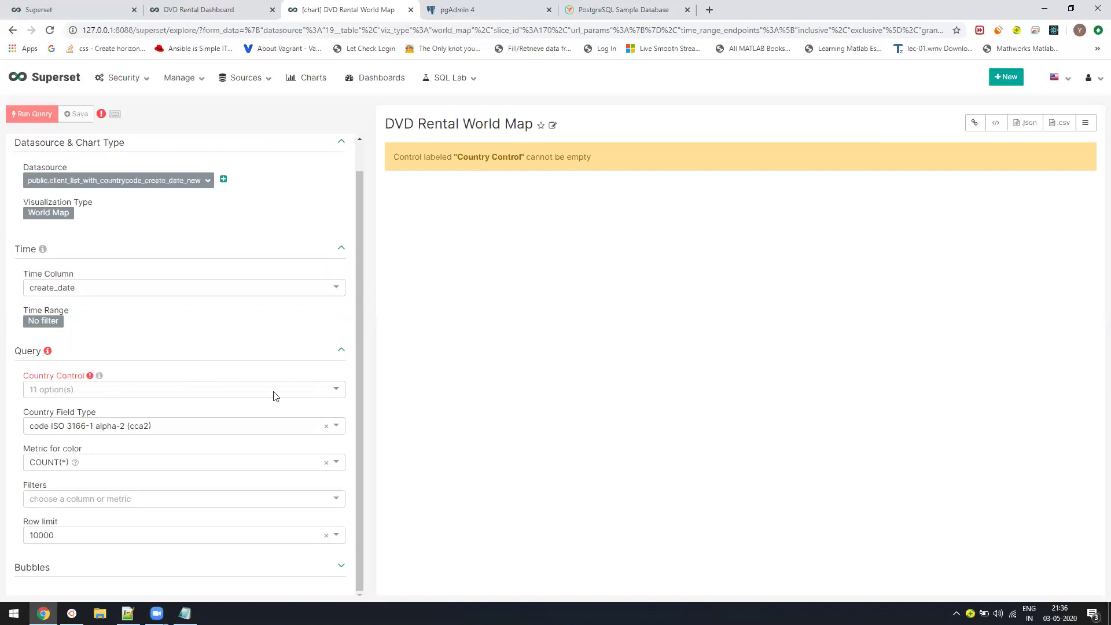
Set the map's Country Control to countrycode and run the query, returning 107 rows
{"action": "left_click", "coordinate": [337, 393]}
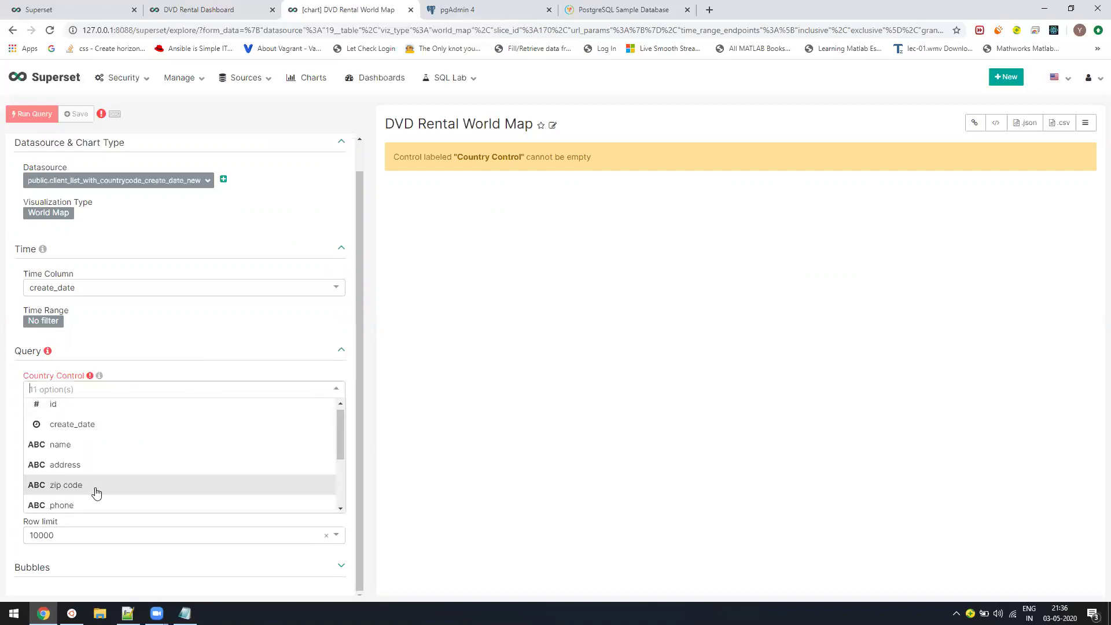
{"action": "scroll", "coordinate": [93, 497], "scroll_direction": "down", "scroll_amount": 3}
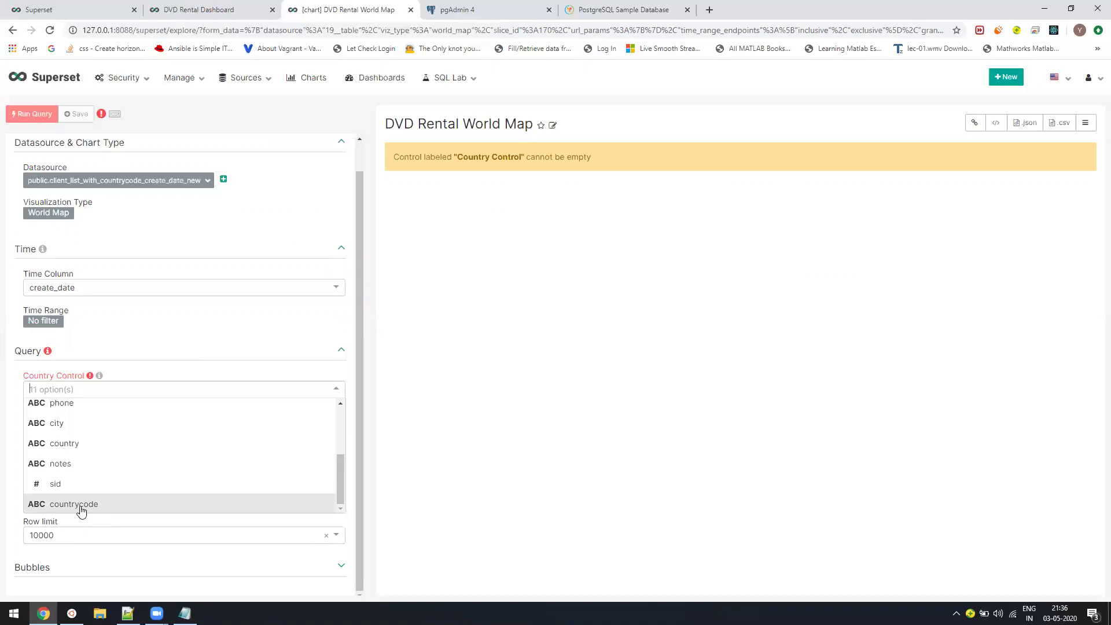
{"action": "left_click", "coordinate": [64, 504]}
{"action": "left_click", "coordinate": [457, 10]}
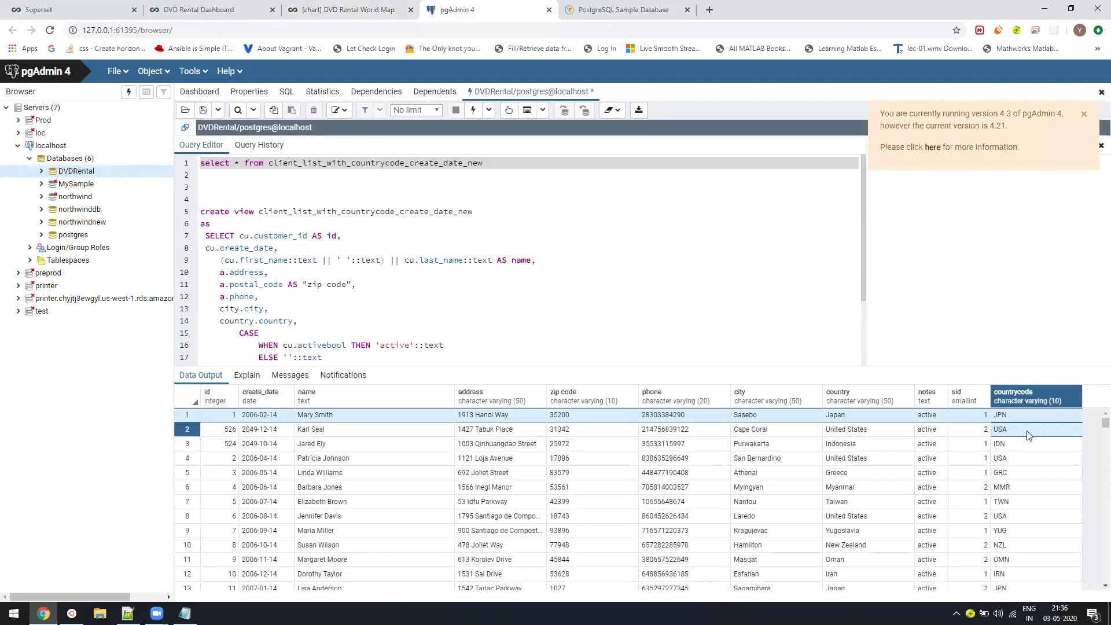
{"action": "left_click", "coordinate": [336, 8]}
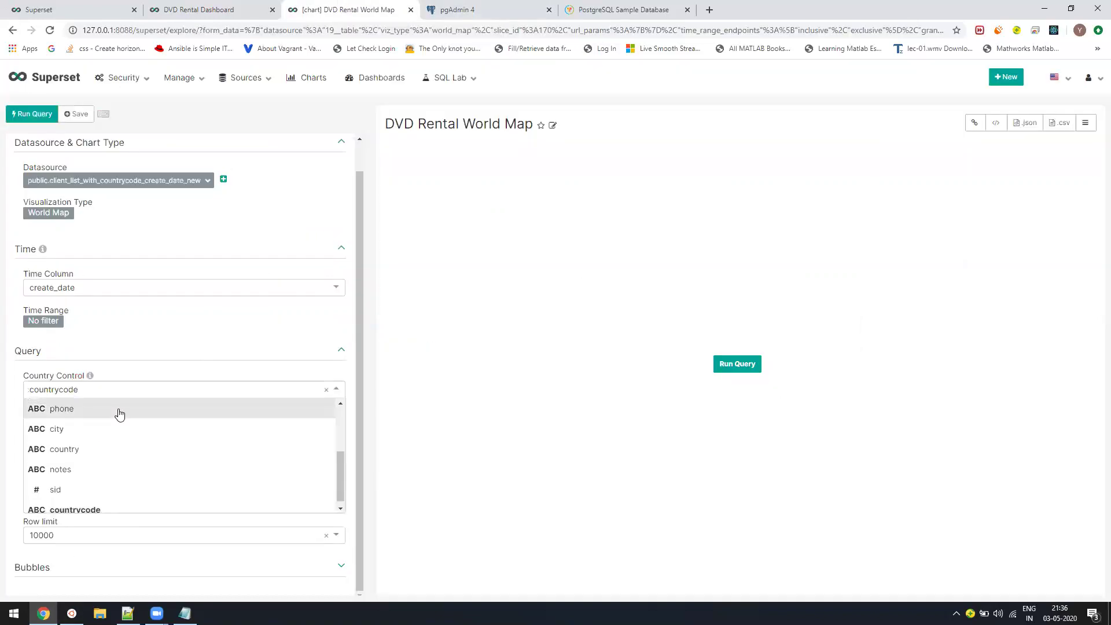
{"action": "left_click", "coordinate": [156, 372]}
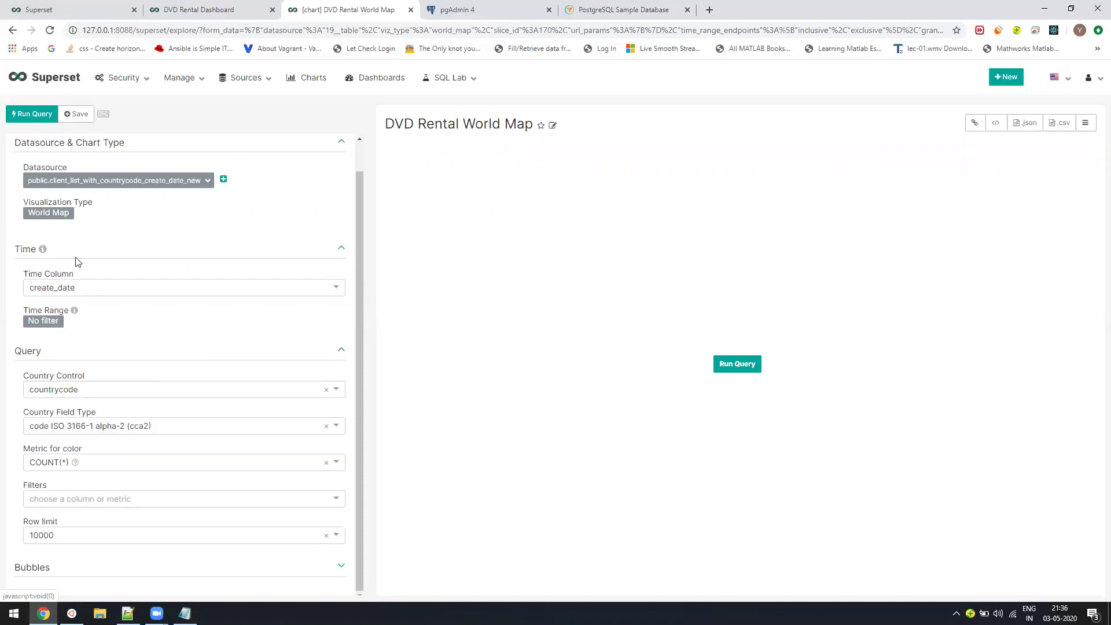
{"action": "left_click", "coordinate": [32, 114]}
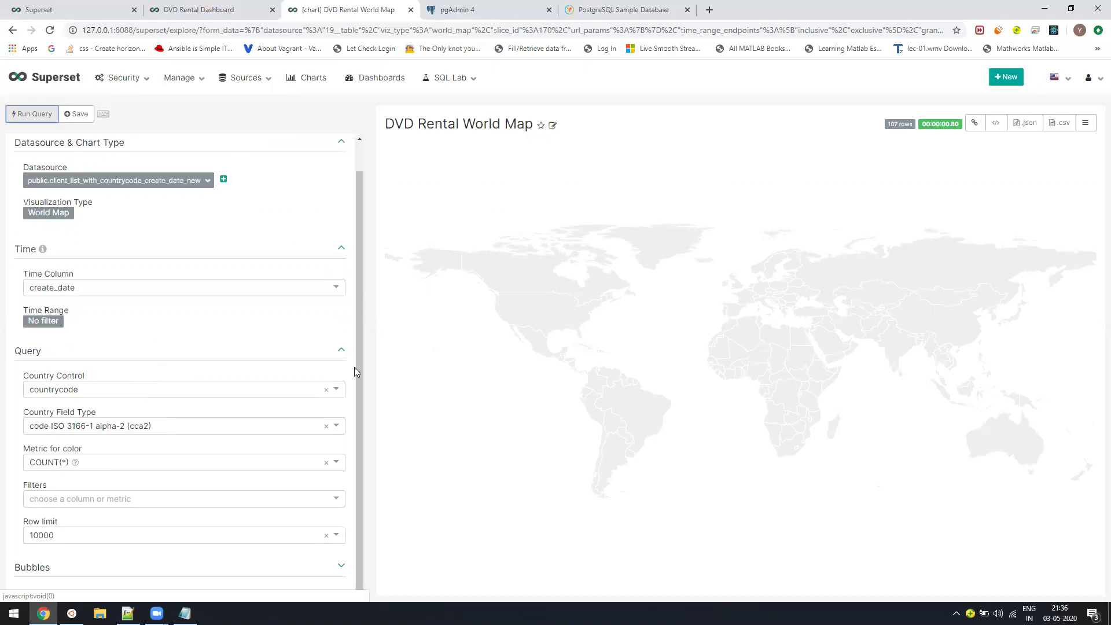
Turn on map bubbles sized by COUNT of the id column
{"action": "scroll", "coordinate": [363, 299], "scroll_direction": "up", "scroll_amount": 1}
{"action": "scroll", "coordinate": [342, 422], "scroll_direction": "down", "scroll_amount": 1}
{"action": "left_click", "coordinate": [343, 565]}
{"action": "scroll", "coordinate": [148, 521], "scroll_direction": "down", "scroll_amount": 2}
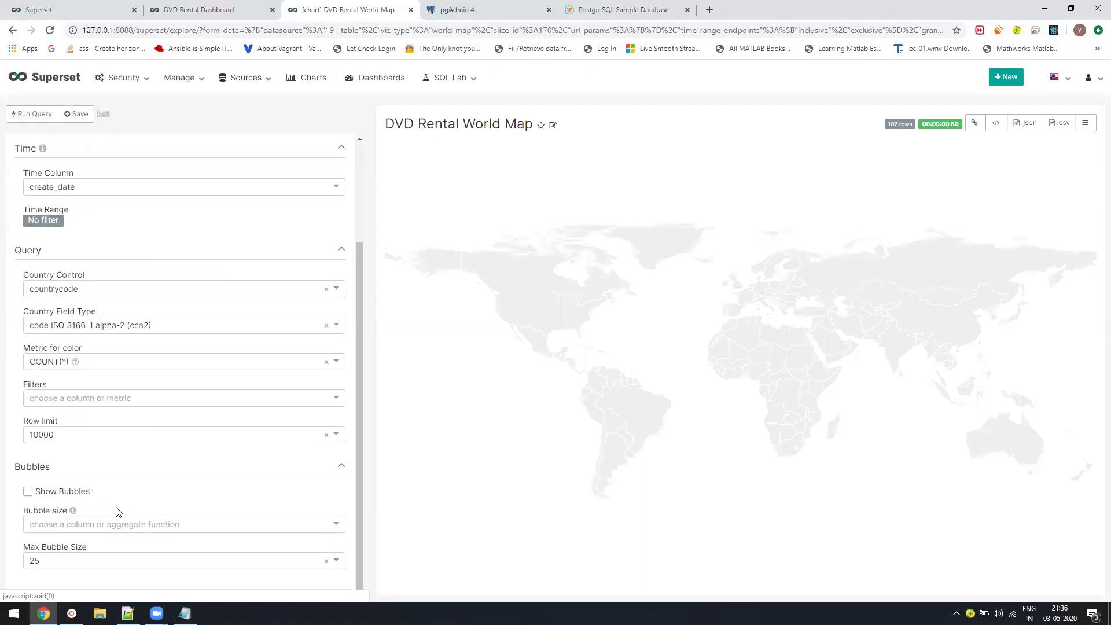
{"action": "left_click", "coordinate": [27, 493]}
{"action": "left_click", "coordinate": [334, 525]}
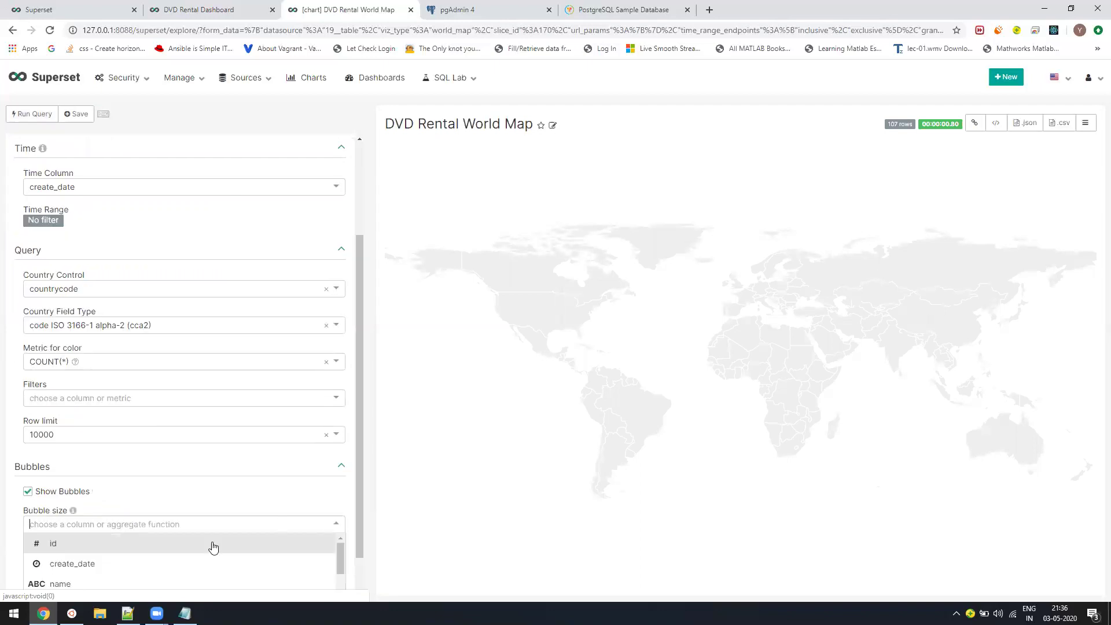
{"action": "scroll", "coordinate": [191, 550], "scroll_direction": "down", "scroll_amount": 3}
{"action": "scroll", "coordinate": [99, 560], "scroll_direction": "up", "scroll_amount": 3}
{"action": "scroll", "coordinate": [81, 573], "scroll_direction": "down", "scroll_amount": 3}
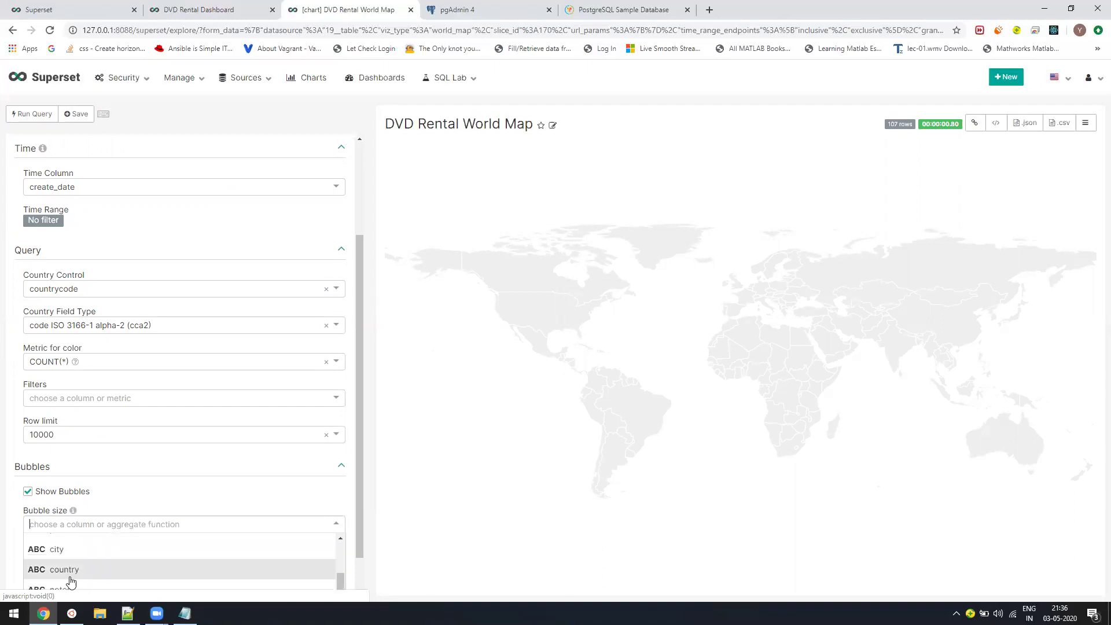
{"action": "scroll", "coordinate": [70, 579], "scroll_direction": "down", "scroll_amount": 3}
{"action": "left_click", "coordinate": [65, 556]}
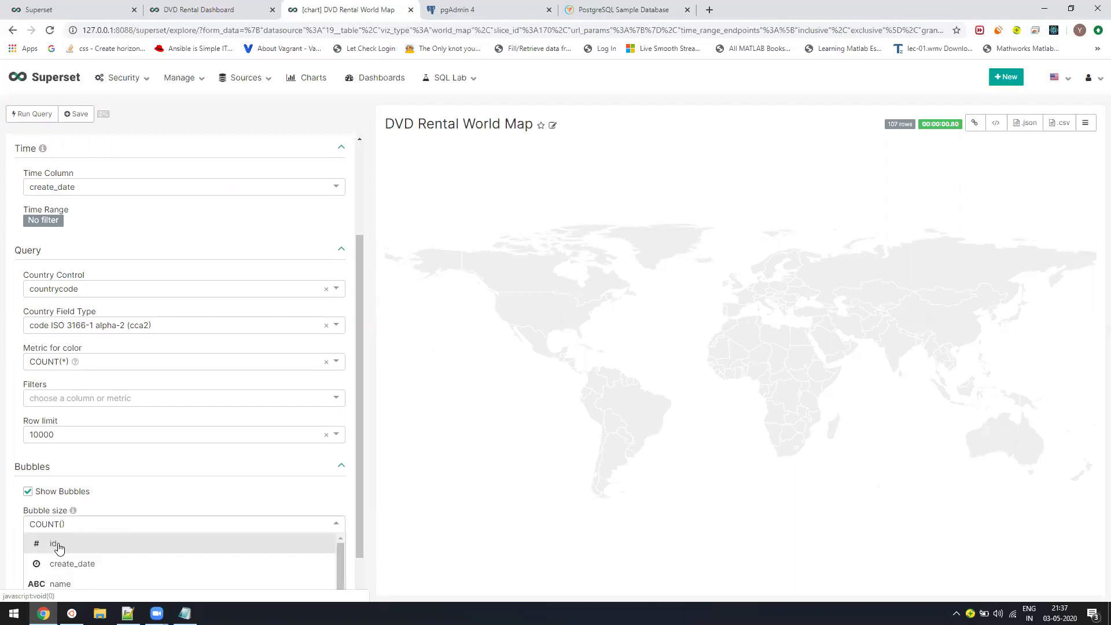
{"action": "left_click", "coordinate": [58, 548]}
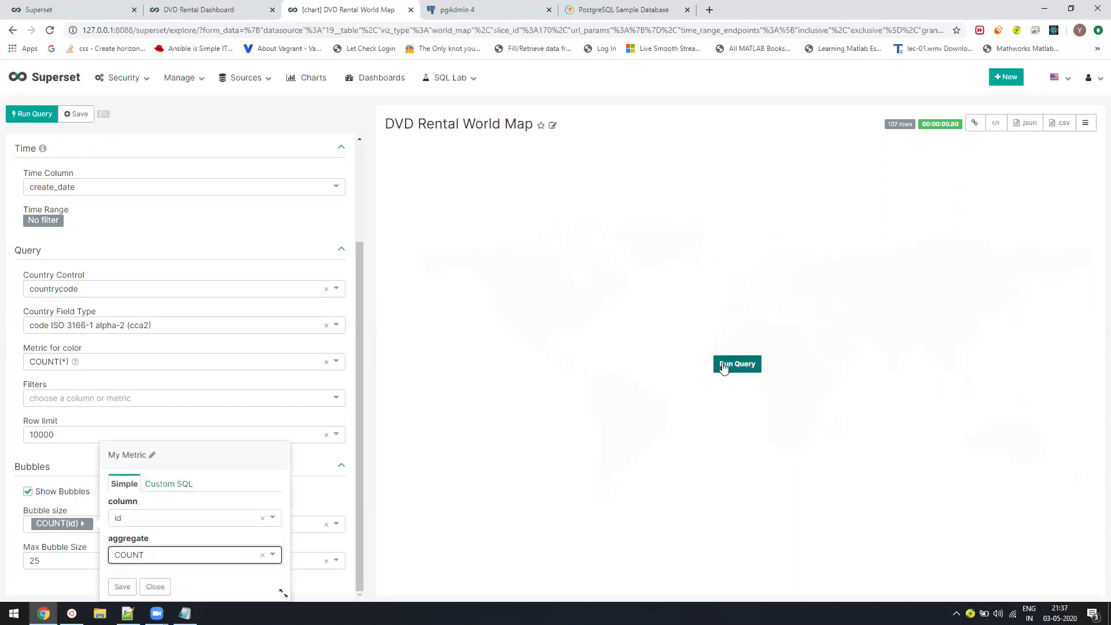
{"action": "left_click", "coordinate": [686, 419]}
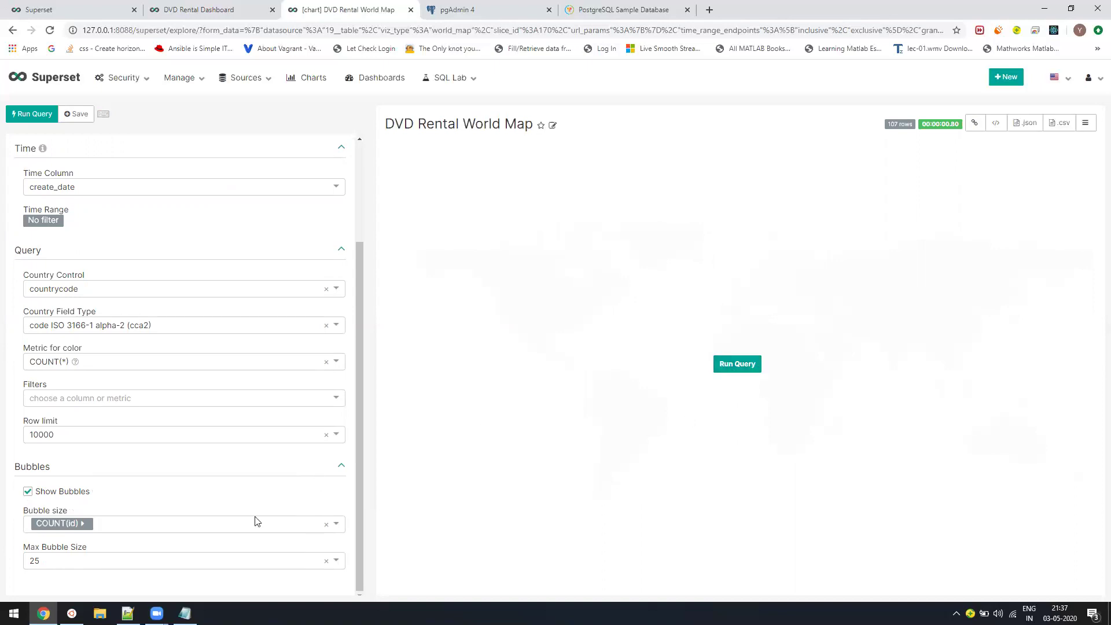
Label the bubble size metric 'Customers' and rerun the map query
{"action": "left_click", "coordinate": [46, 524]}
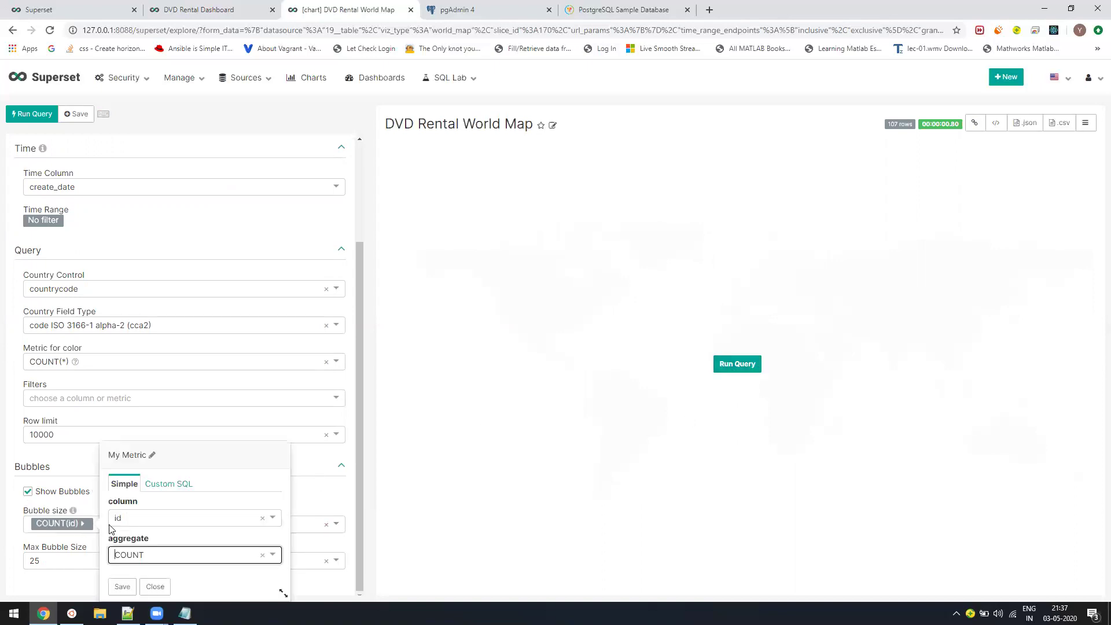
{"action": "left_click", "coordinate": [165, 485]}
{"action": "left_click", "coordinate": [124, 484]}
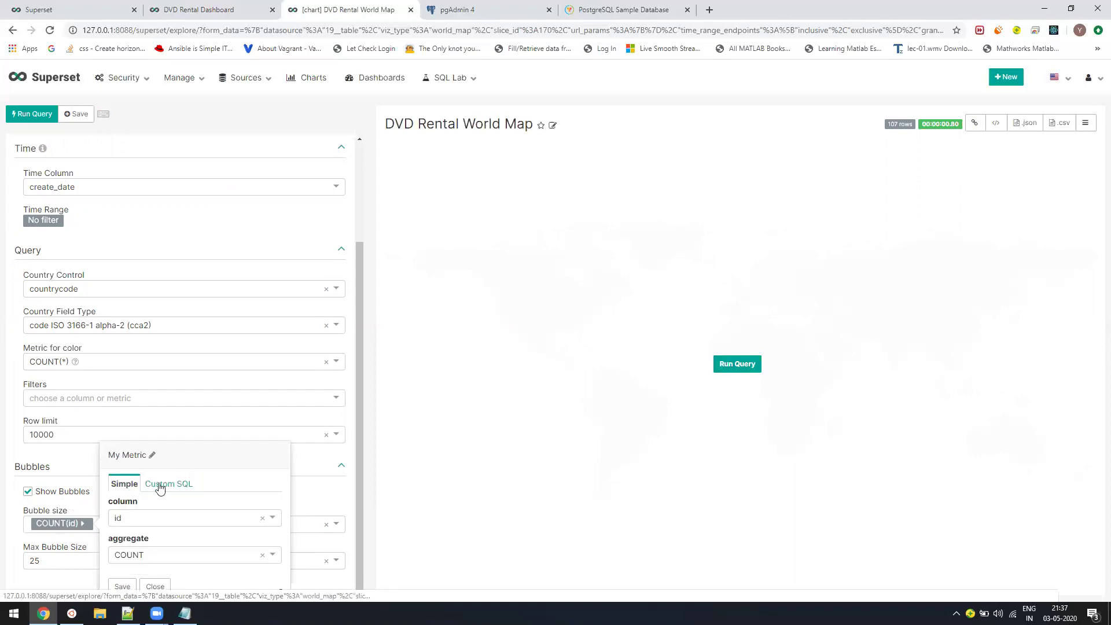
{"action": "left_click", "coordinate": [160, 488]}
{"action": "left_click", "coordinate": [124, 484]}
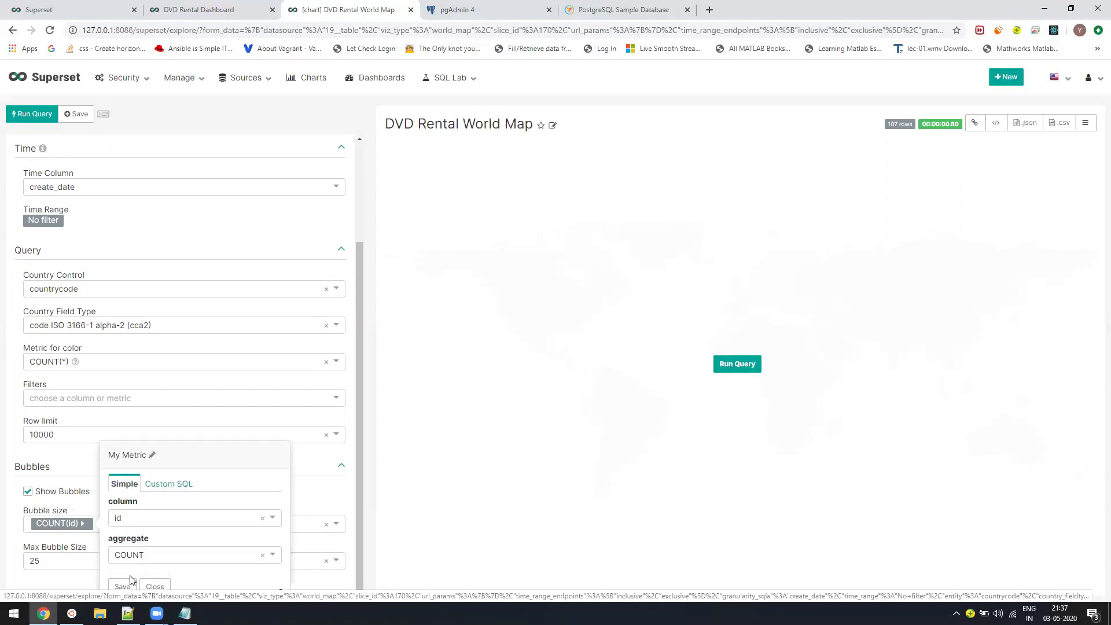
{"action": "left_click", "coordinate": [152, 455]}
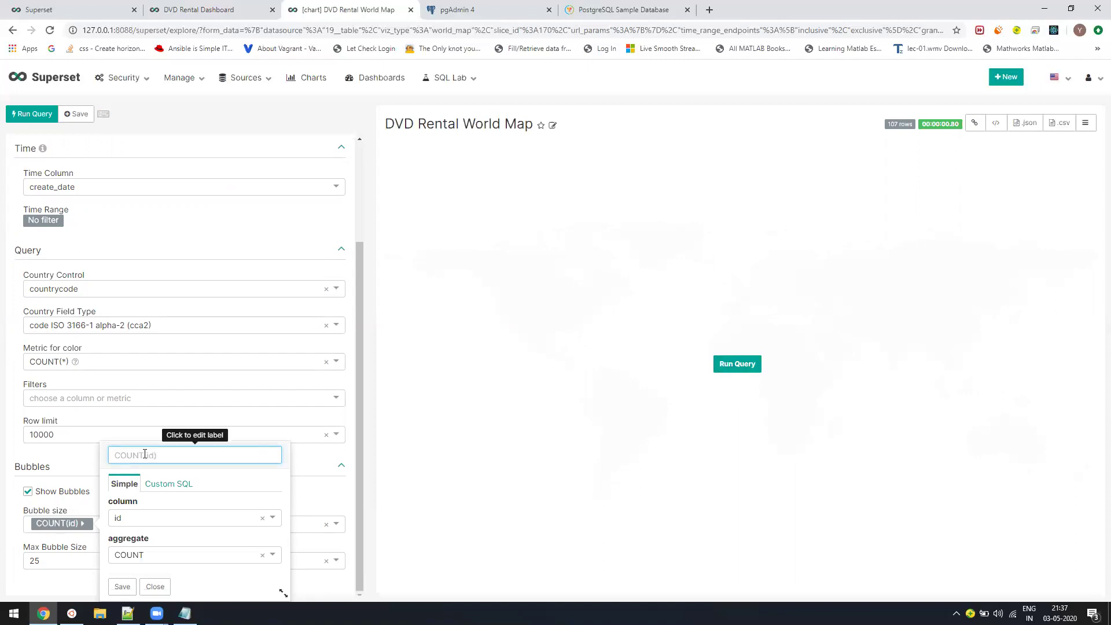
{"action": "type", "text": "Customers"}
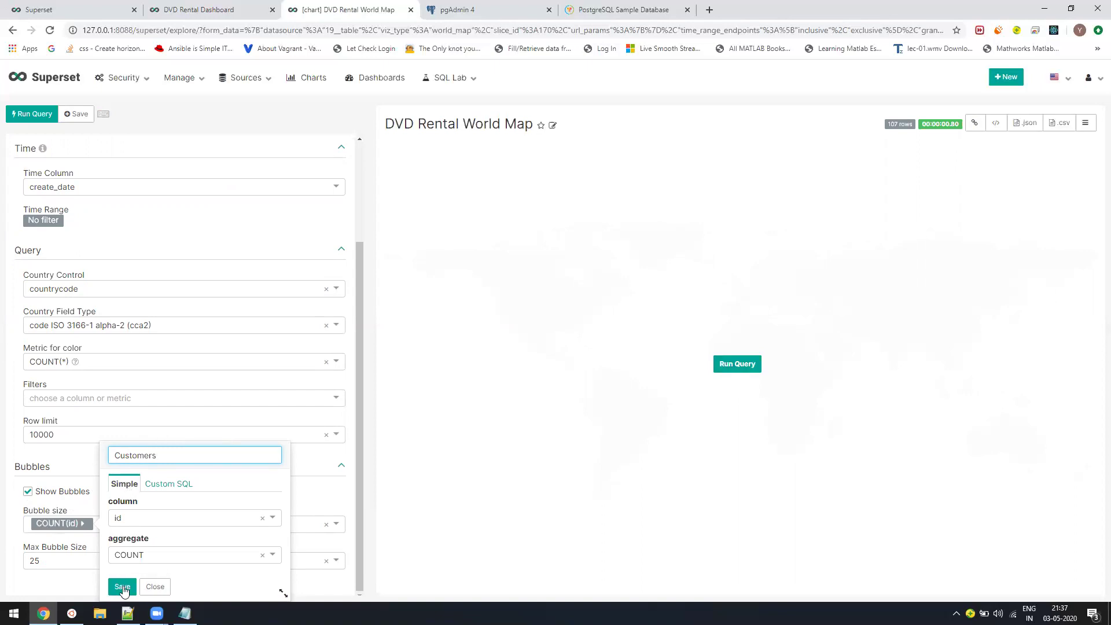
{"action": "left_click", "coordinate": [122, 587]}
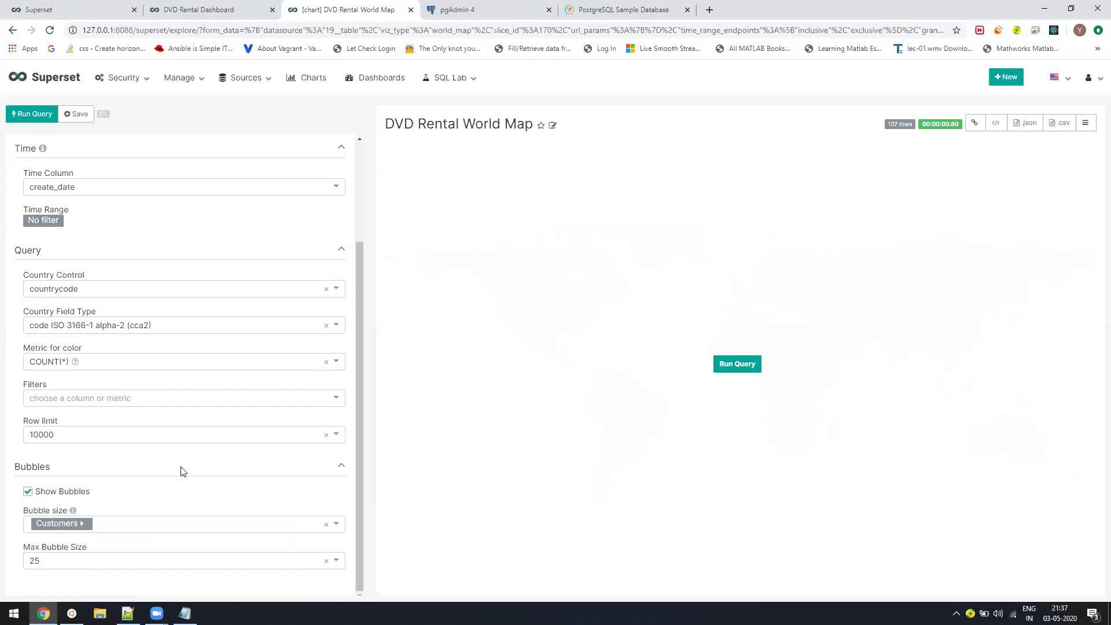
{"action": "left_click", "coordinate": [742, 369]}
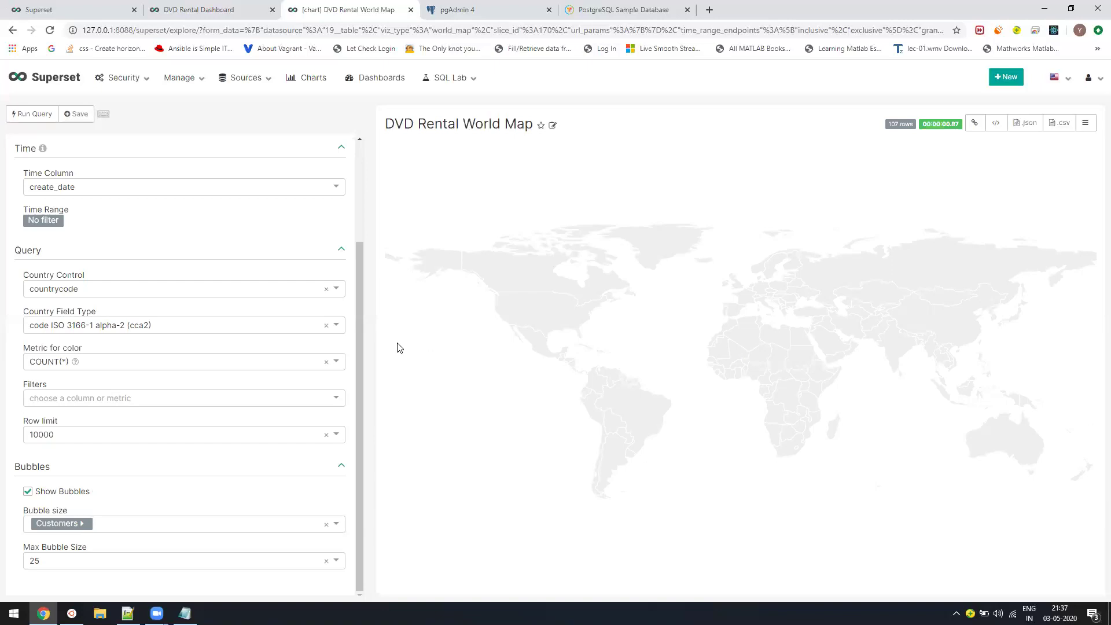
{"action": "left_click", "coordinate": [32, 114]}
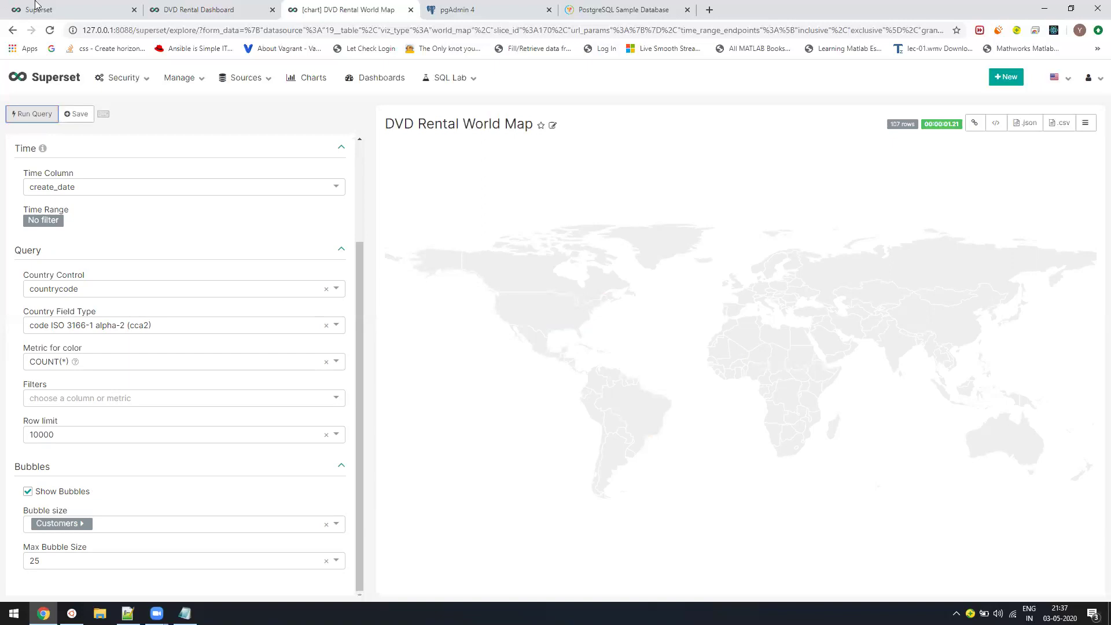
Save the world map, then set Country Field Type to ISO 3166-1 alpha-3 (cca3)
{"action": "left_click", "coordinate": [77, 114]}
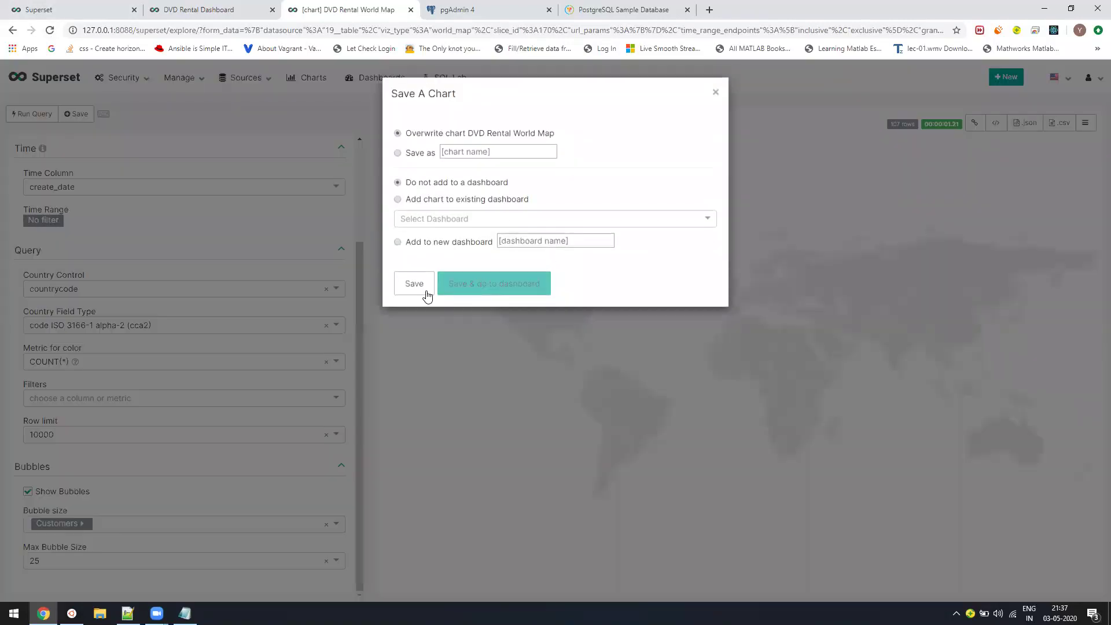
{"action": "left_click", "coordinate": [414, 283]}
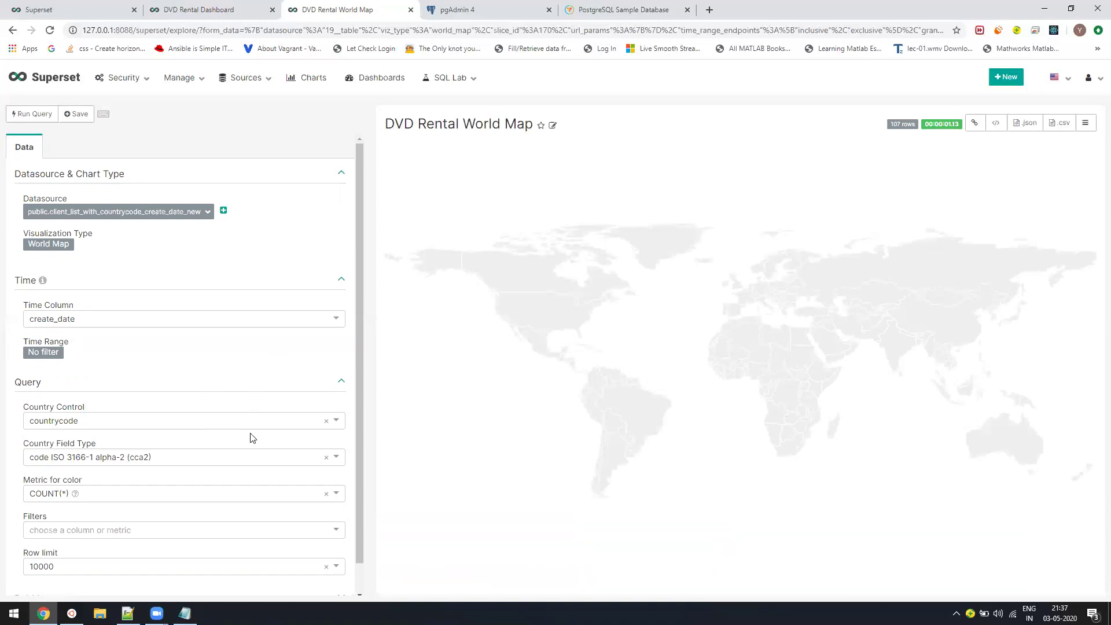
{"action": "scroll", "coordinate": [272, 470], "scroll_direction": "down", "scroll_amount": 1}
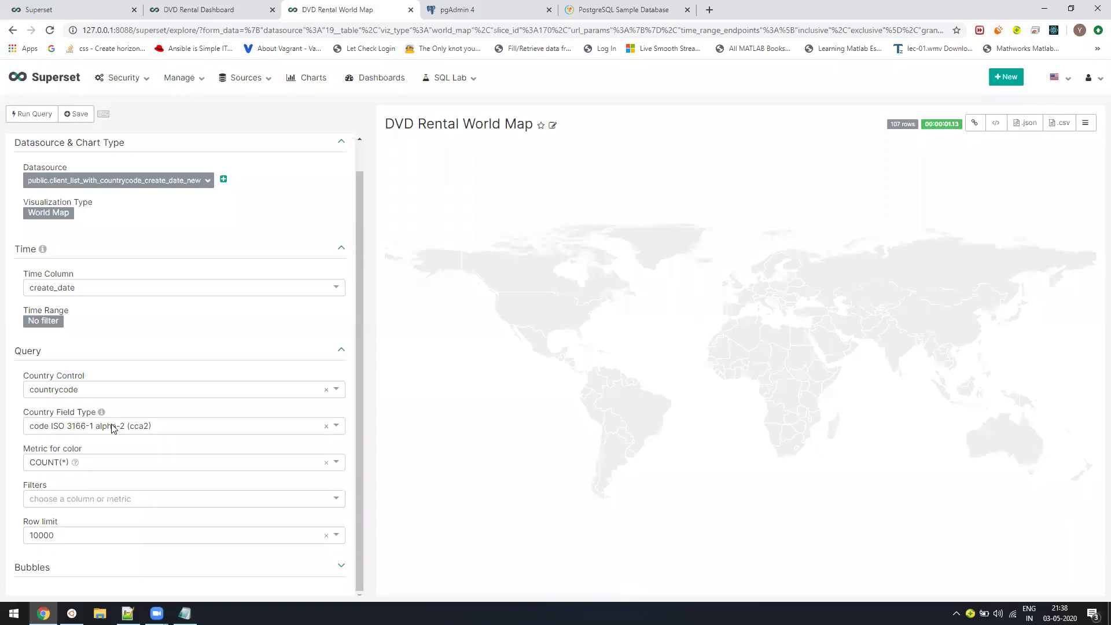
{"action": "left_click", "coordinate": [331, 427]}
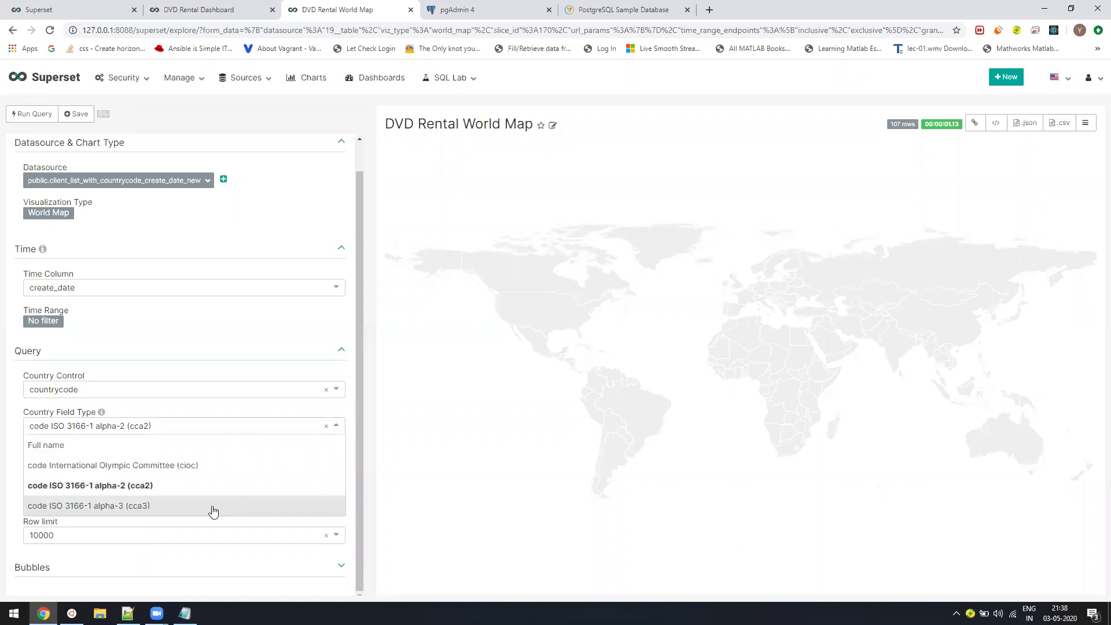
{"action": "left_click", "coordinate": [213, 511]}
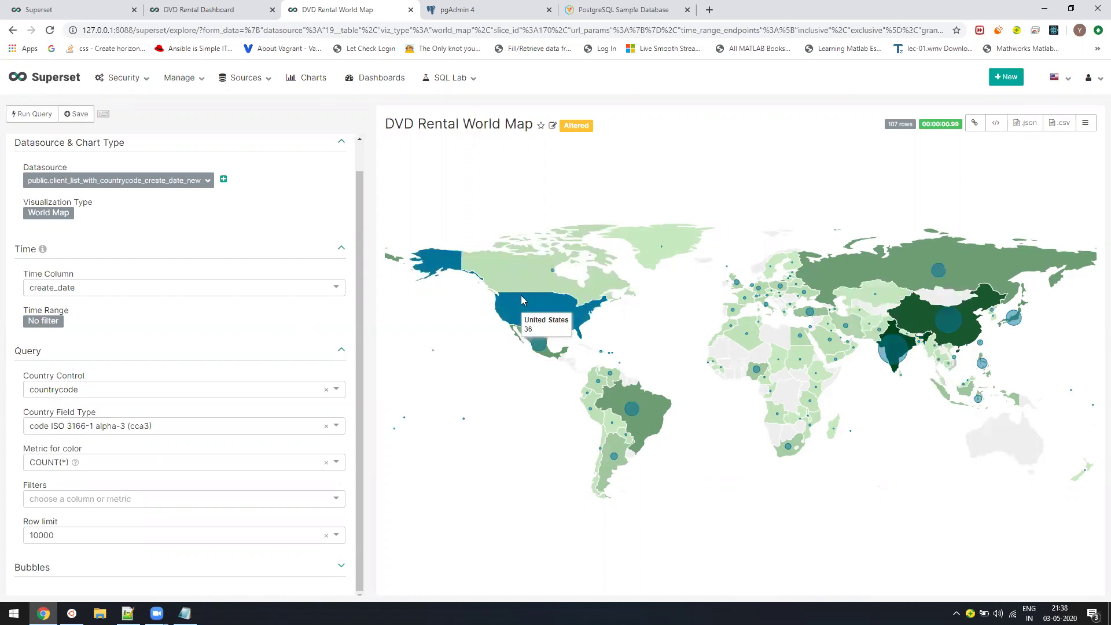
Overwrite the saved DVD Rental World Map chart with the alpha-3 setting
{"action": "mouse_move", "coordinate": [904, 358]}
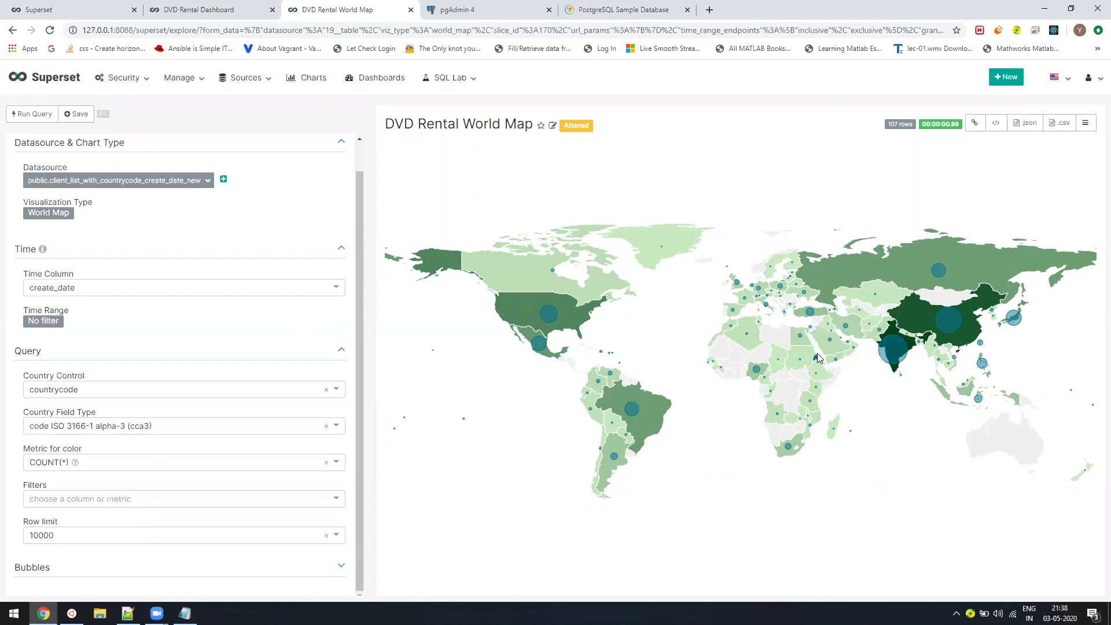
{"action": "mouse_move", "coordinate": [648, 414]}
{"action": "mouse_move", "coordinate": [518, 297]}
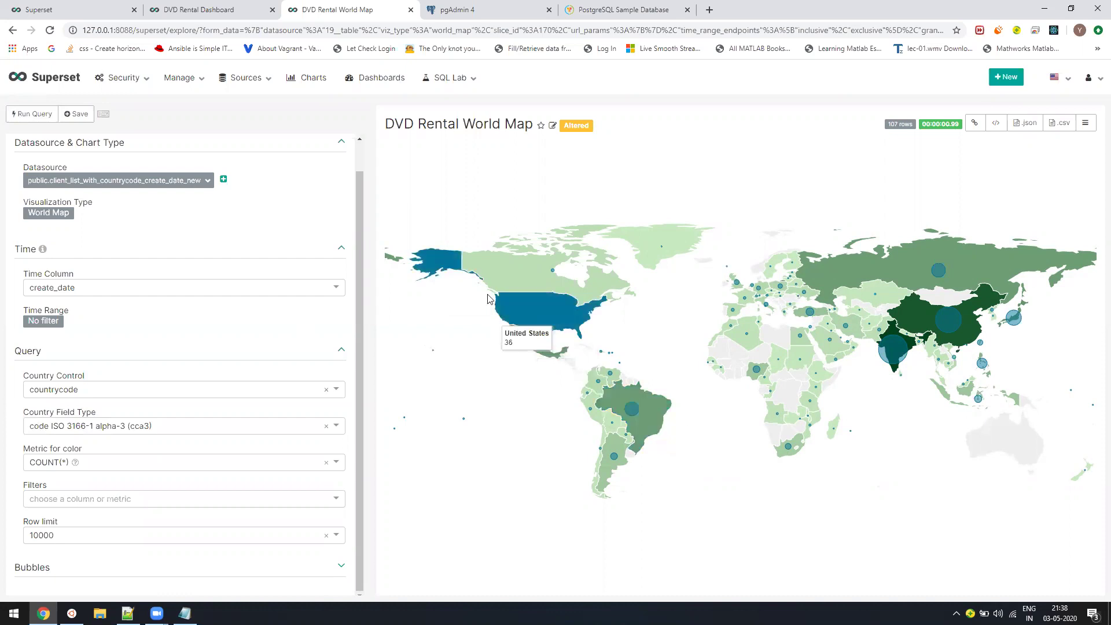
{"action": "left_click", "coordinate": [75, 114]}
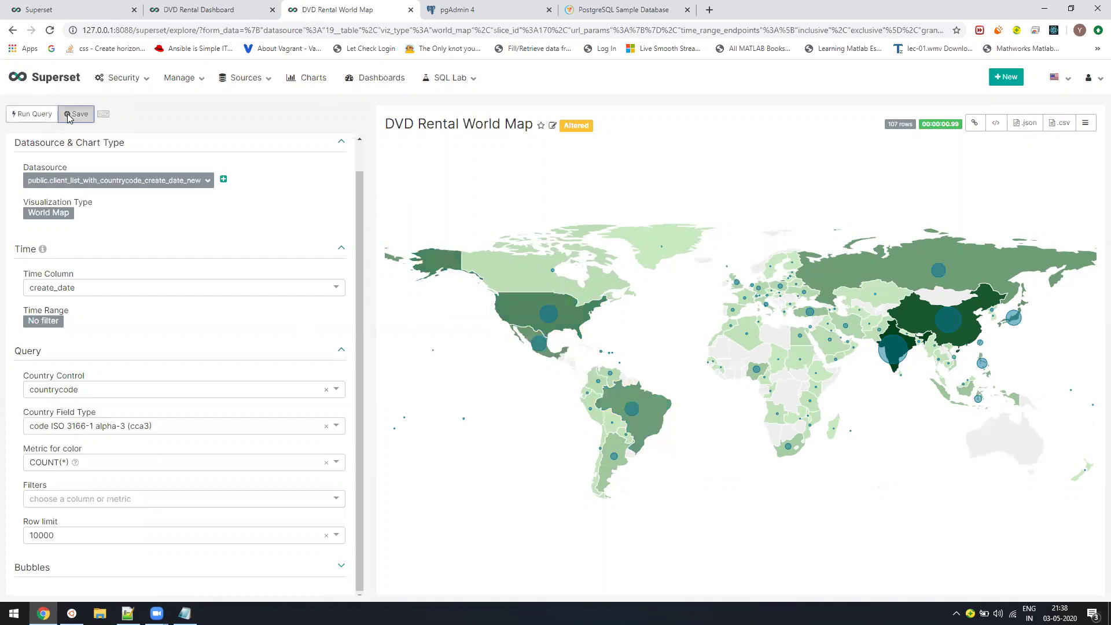
{"action": "left_click", "coordinate": [404, 283]}
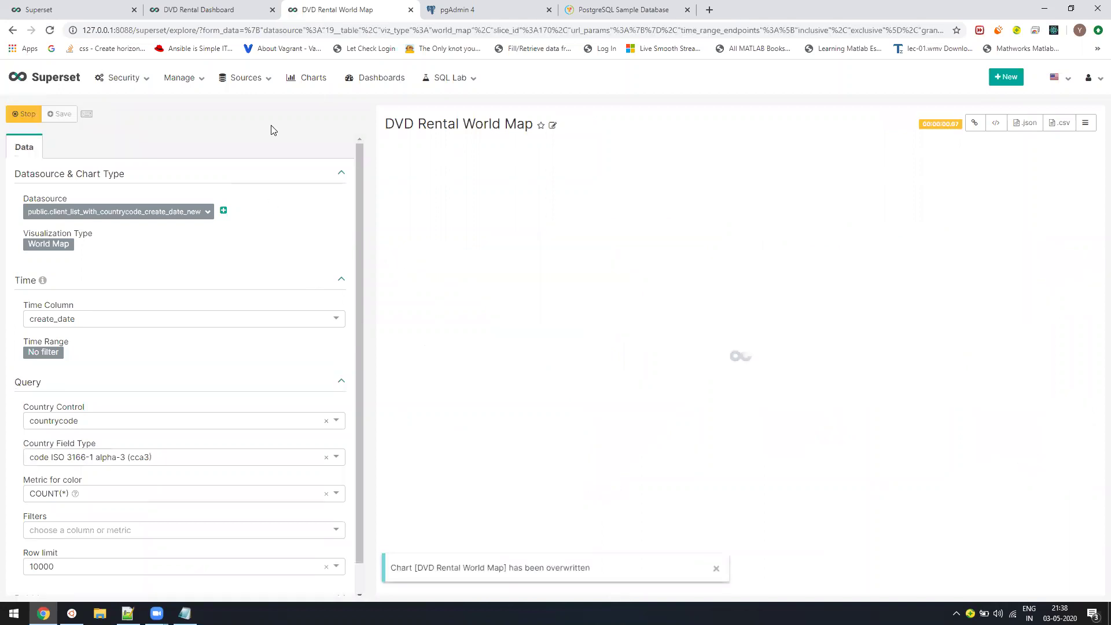
Create a new Area Chart on client_list_with_countrycode_create_date_new
{"action": "left_click", "coordinate": [314, 87]}
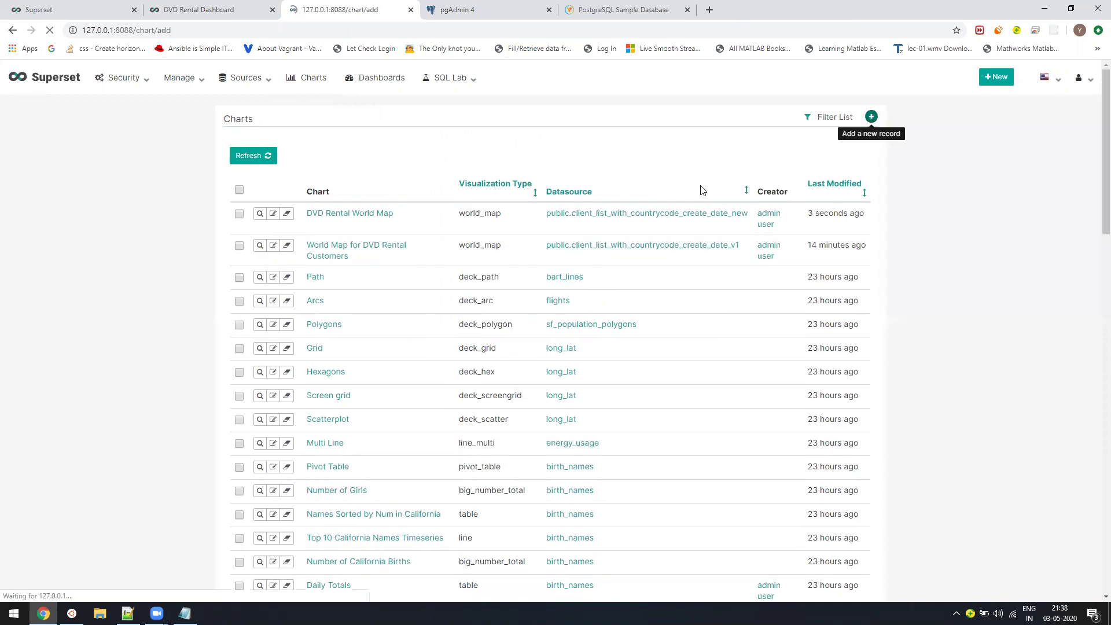
{"action": "left_click", "coordinate": [871, 117]}
{"action": "left_click", "coordinate": [374, 178]}
{"action": "scroll", "coordinate": [372, 280], "scroll_direction": "down", "scroll_amount": 5}
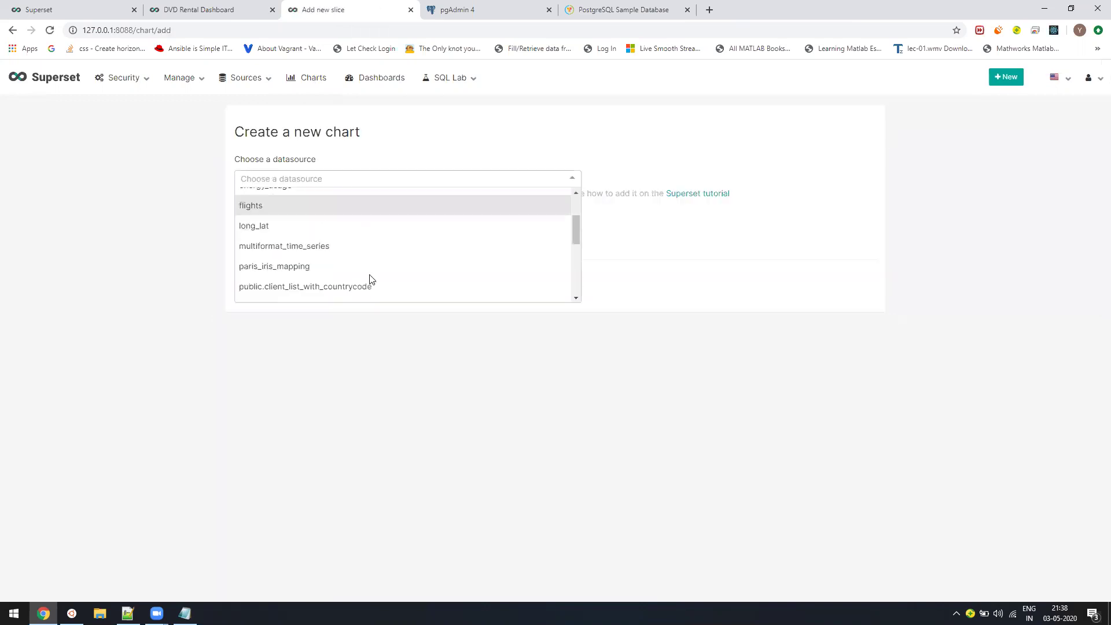
{"action": "left_click", "coordinate": [380, 285]}
{"action": "left_click", "coordinate": [249, 236]}
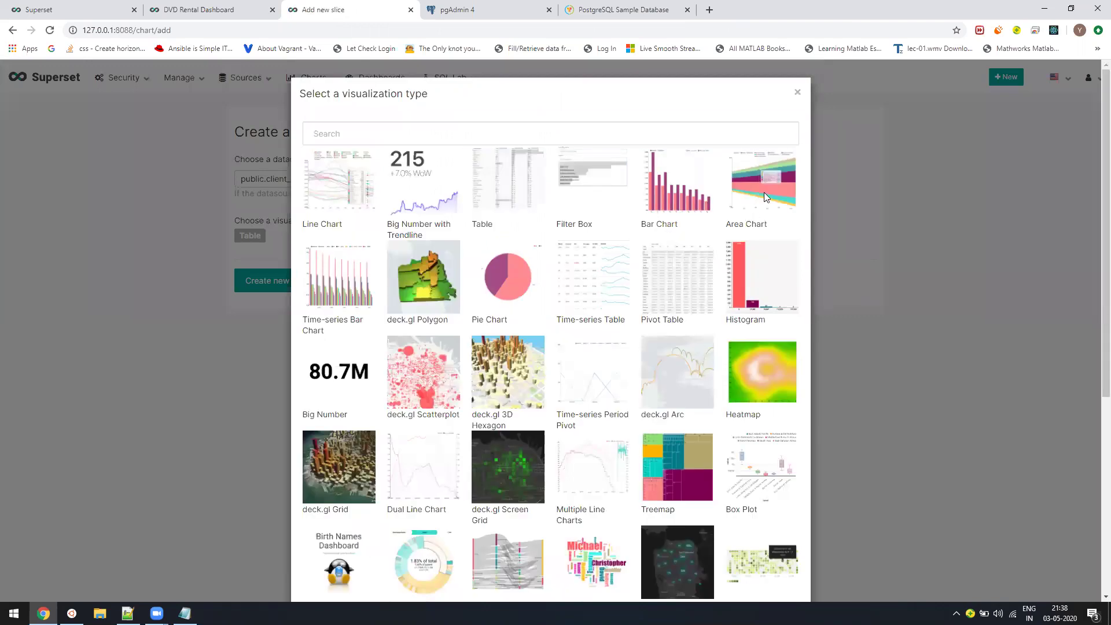
{"action": "left_click", "coordinate": [764, 193]}
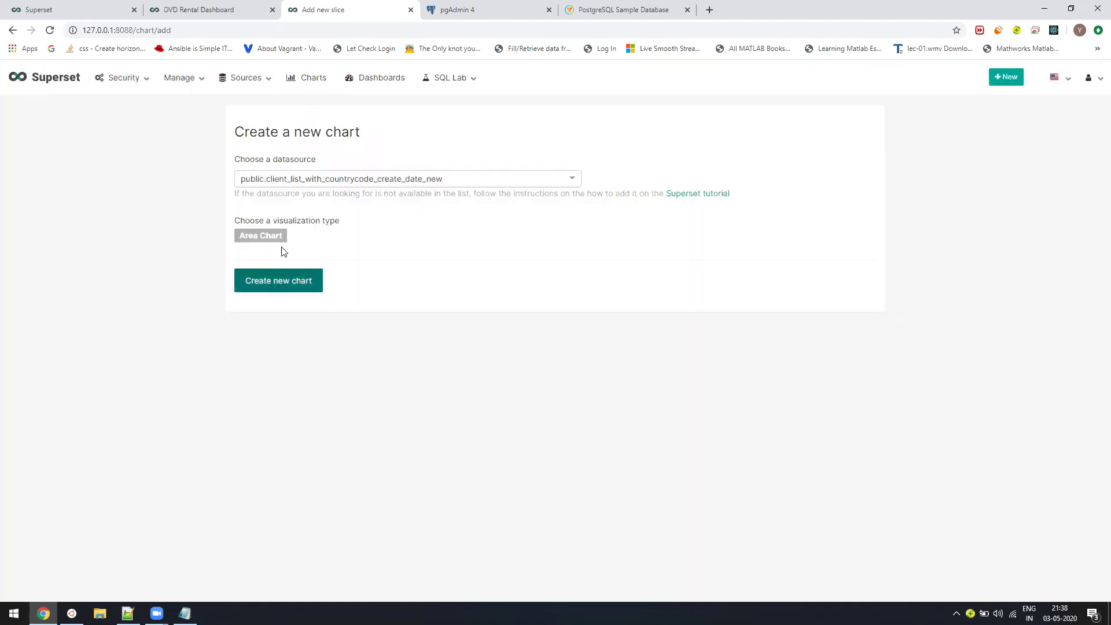
{"action": "left_click", "coordinate": [274, 286]}
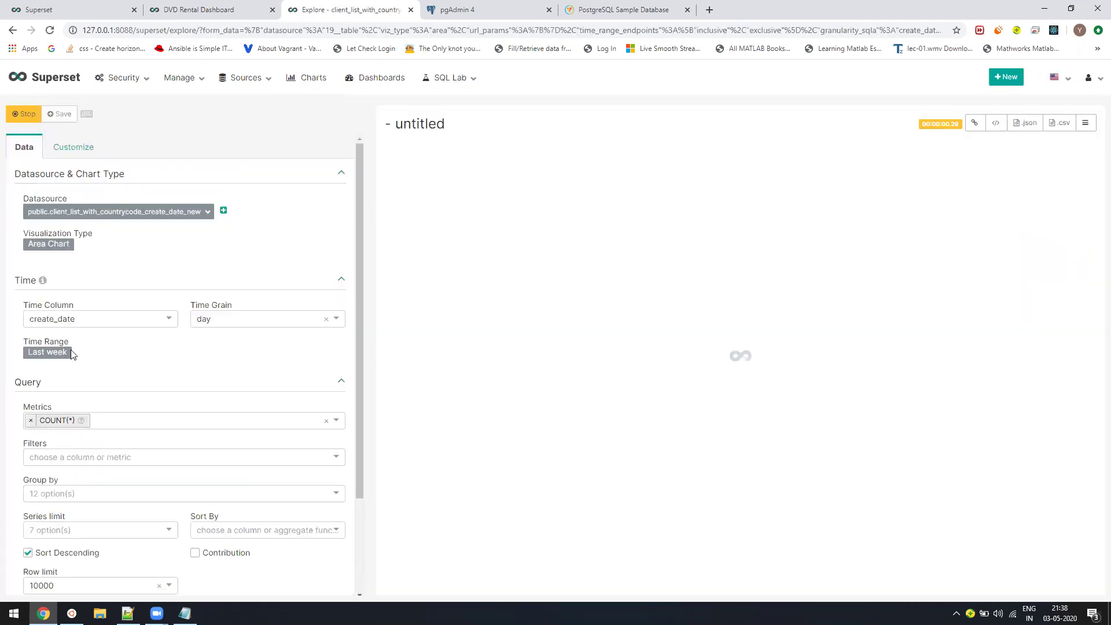
Set a custom time range of 2000-04-26 to 2020-05-03 and run the query
{"action": "left_click", "coordinate": [48, 356]}
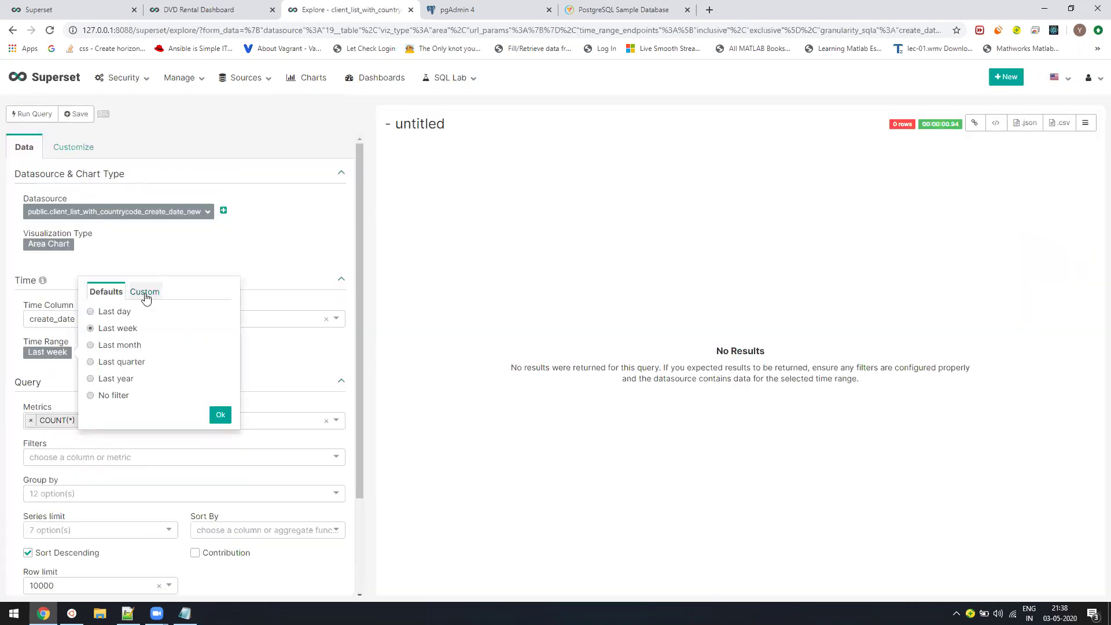
{"action": "left_click", "coordinate": [144, 291]}
{"action": "left_click_drag", "start_coordinate": [110, 372], "coordinate": [119, 373]}
{"action": "type", "text": "000-04-26T00:00:00"}
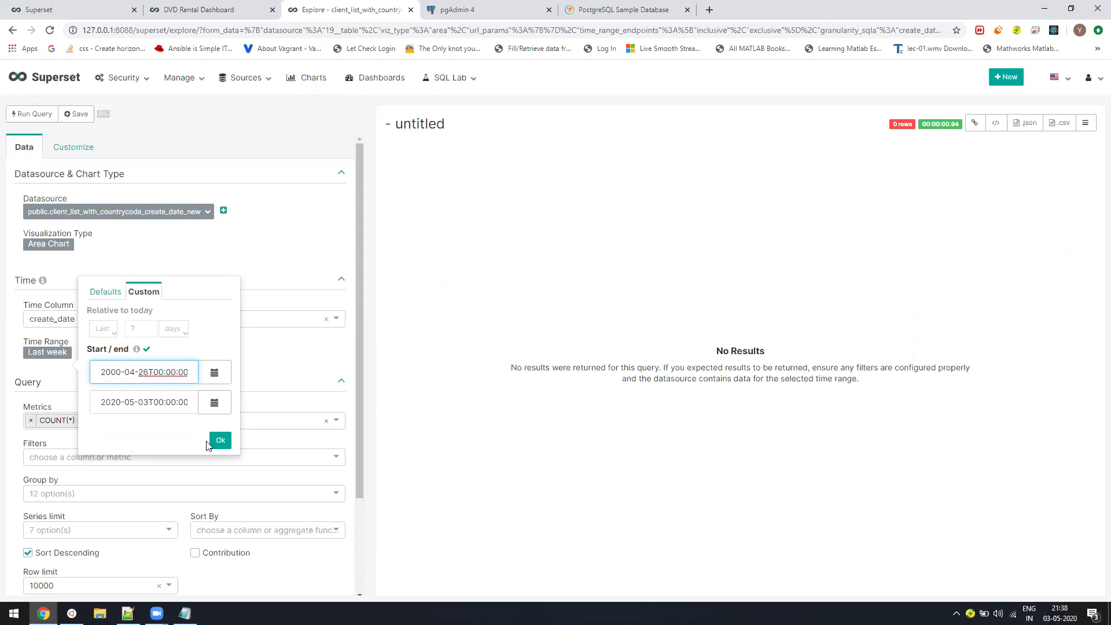
{"action": "left_click", "coordinate": [224, 438]}
{"action": "scroll", "coordinate": [119, 405], "scroll_direction": "down", "scroll_amount": 2}
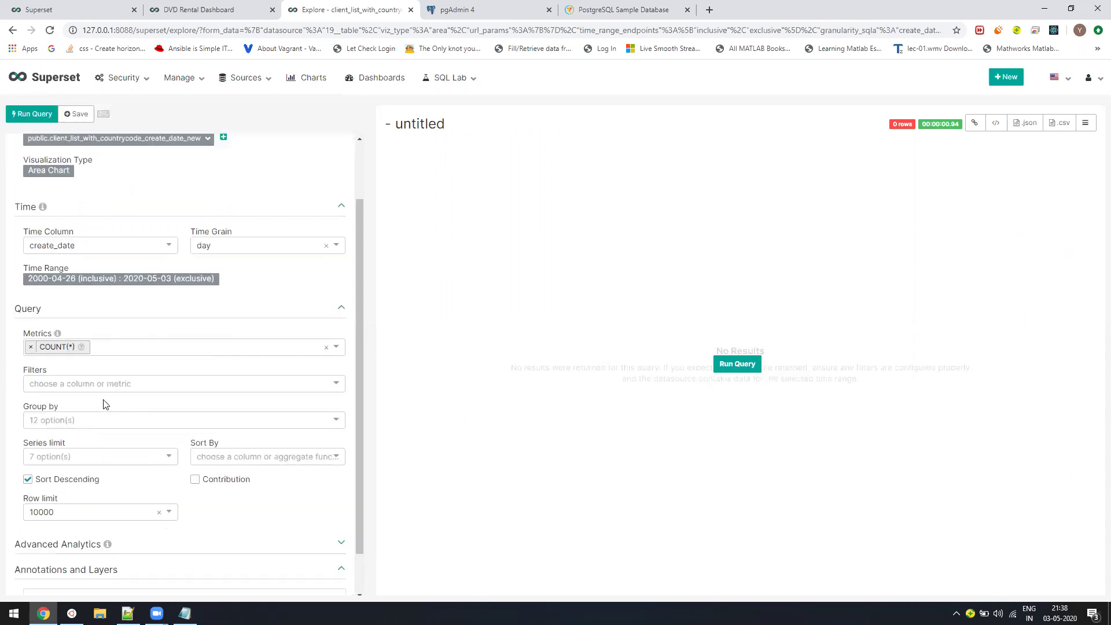
{"action": "left_click", "coordinate": [720, 366]}
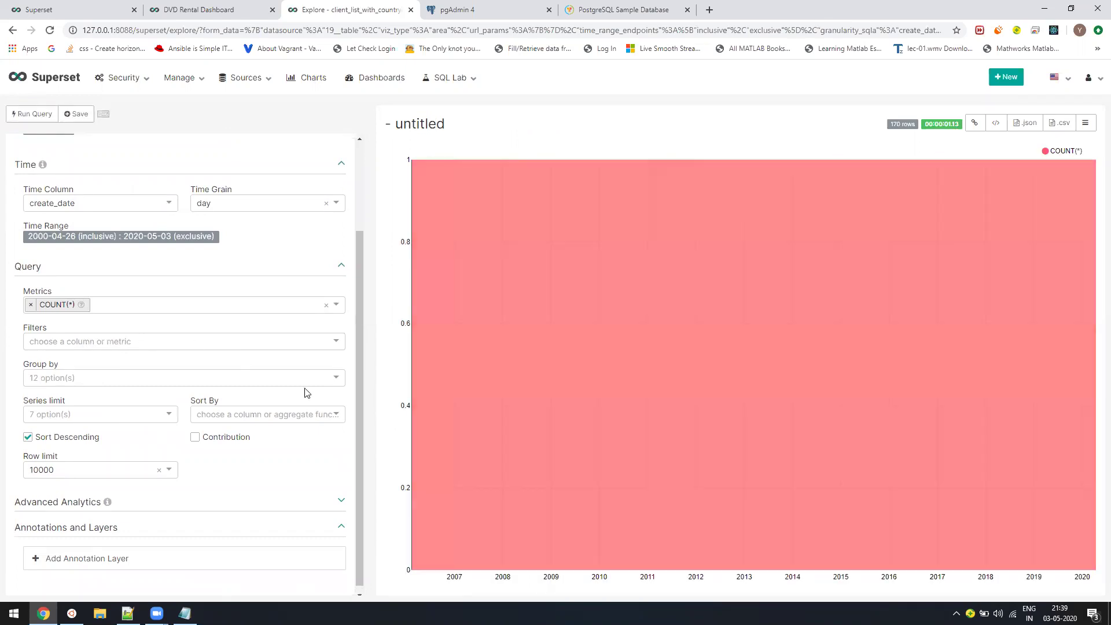
Group the area chart by country and rerun the query
{"action": "left_click", "coordinate": [330, 377]}
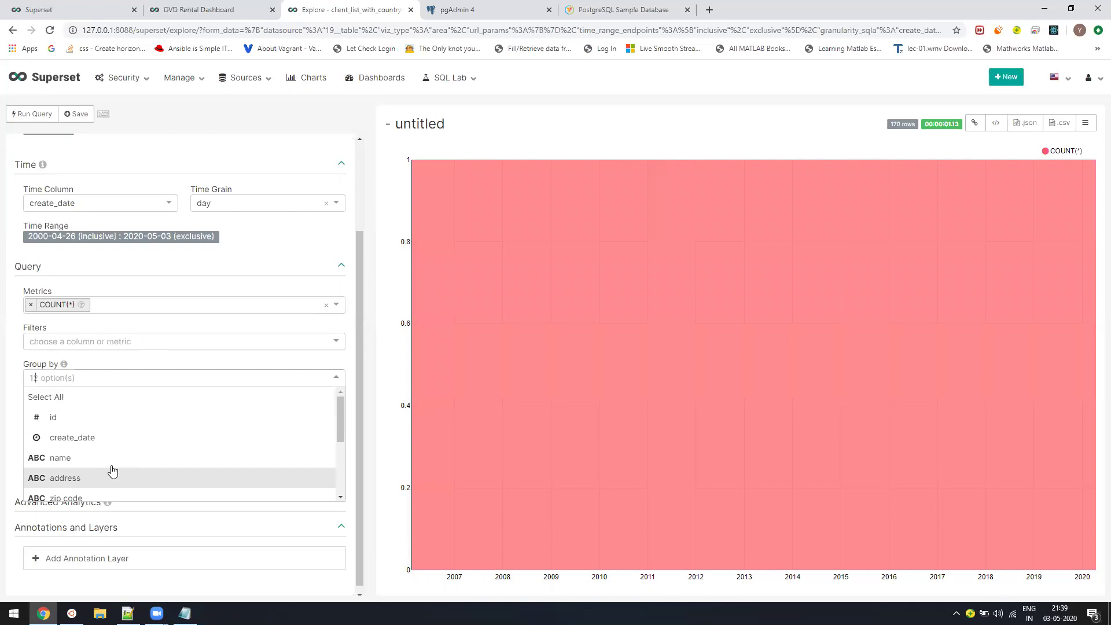
{"action": "scroll", "coordinate": [110, 468], "scroll_direction": "down", "scroll_amount": 4}
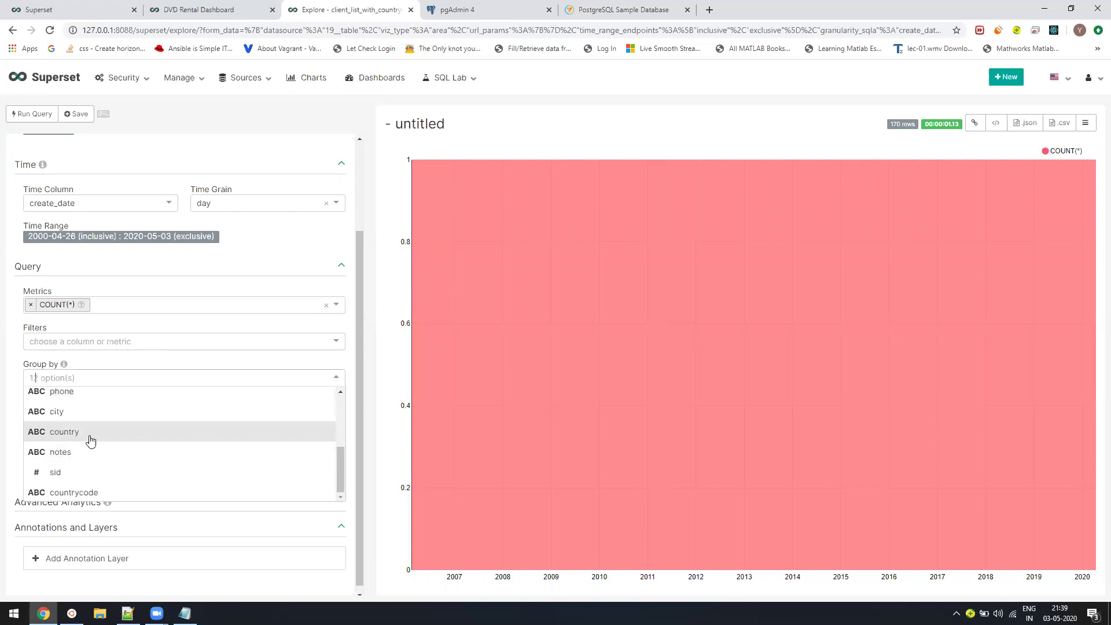
{"action": "left_click", "coordinate": [91, 441]}
{"action": "left_click", "coordinate": [740, 365]}
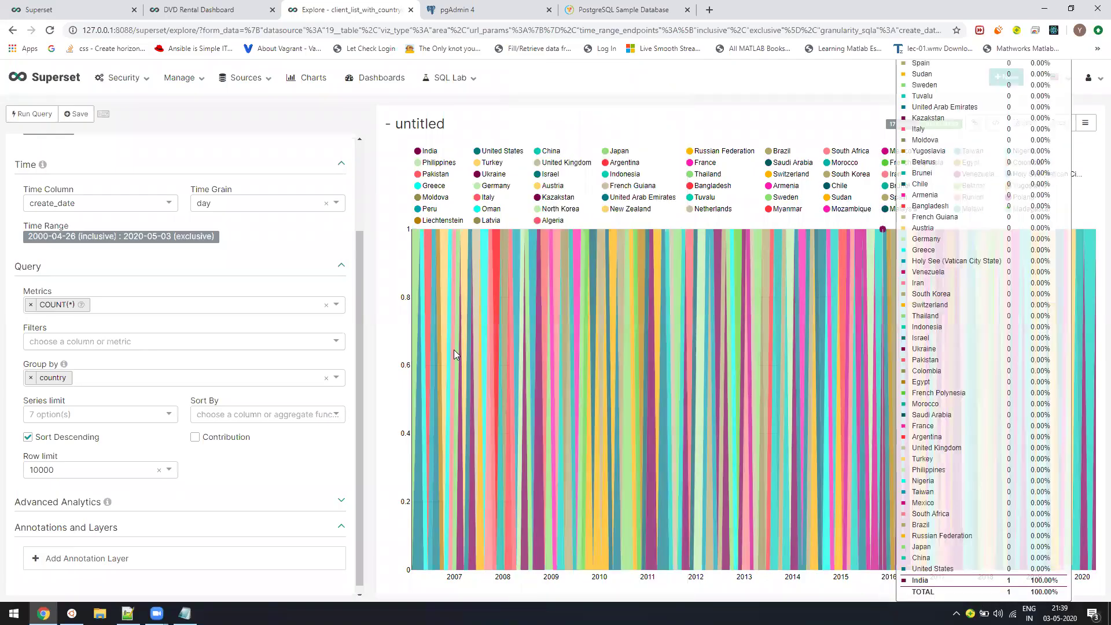
Change the Time Grain from day to year and rerun the query
{"action": "left_click", "coordinate": [340, 211]}
{"action": "left_click", "coordinate": [340, 211]}
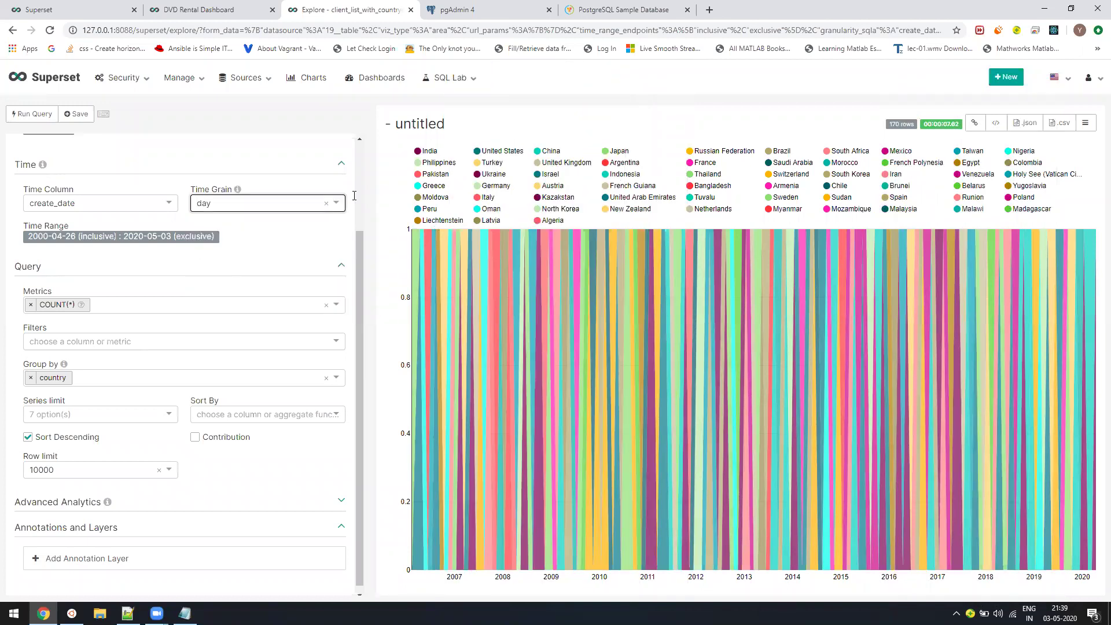
{"action": "left_click", "coordinate": [338, 204]}
{"action": "scroll", "coordinate": [252, 292], "scroll_direction": "down", "scroll_amount": 3}
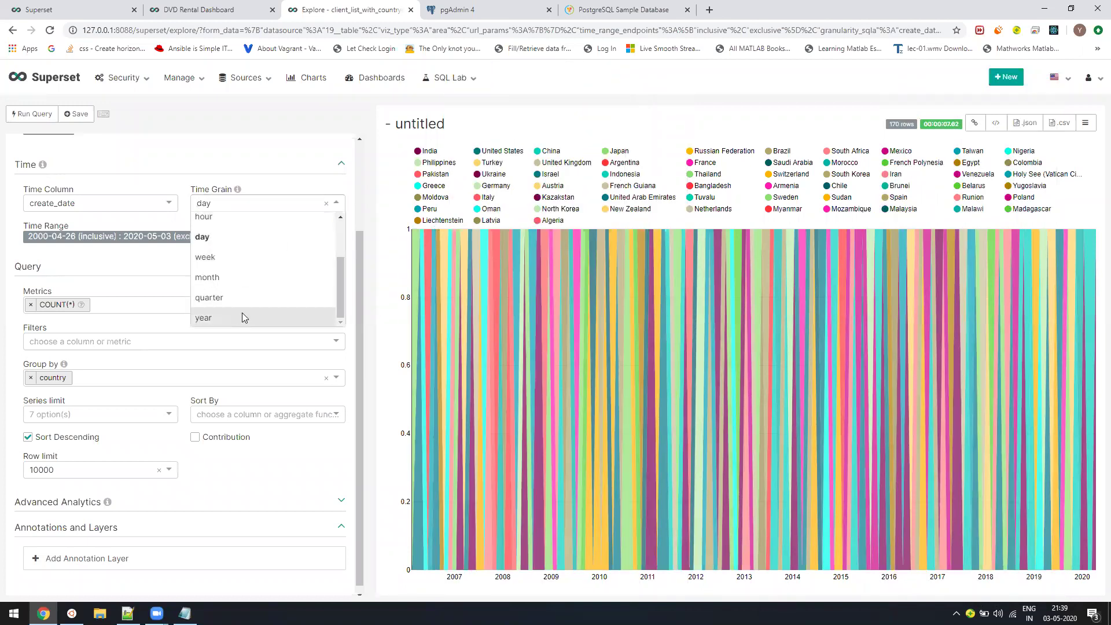
{"action": "left_click", "coordinate": [241, 317]}
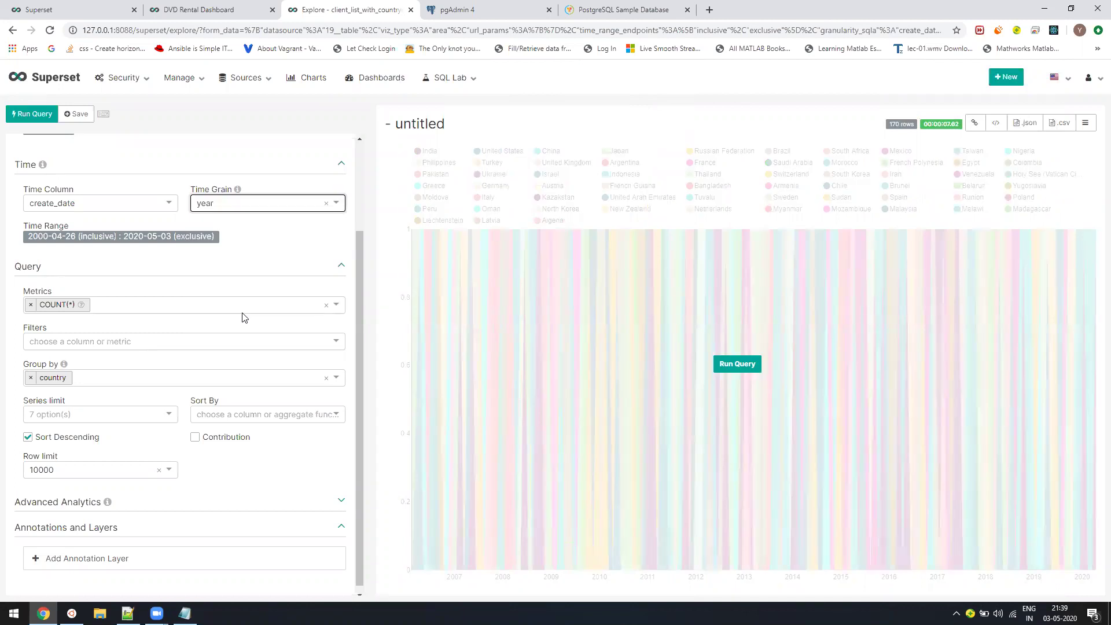
{"action": "left_click", "coordinate": [732, 364]}
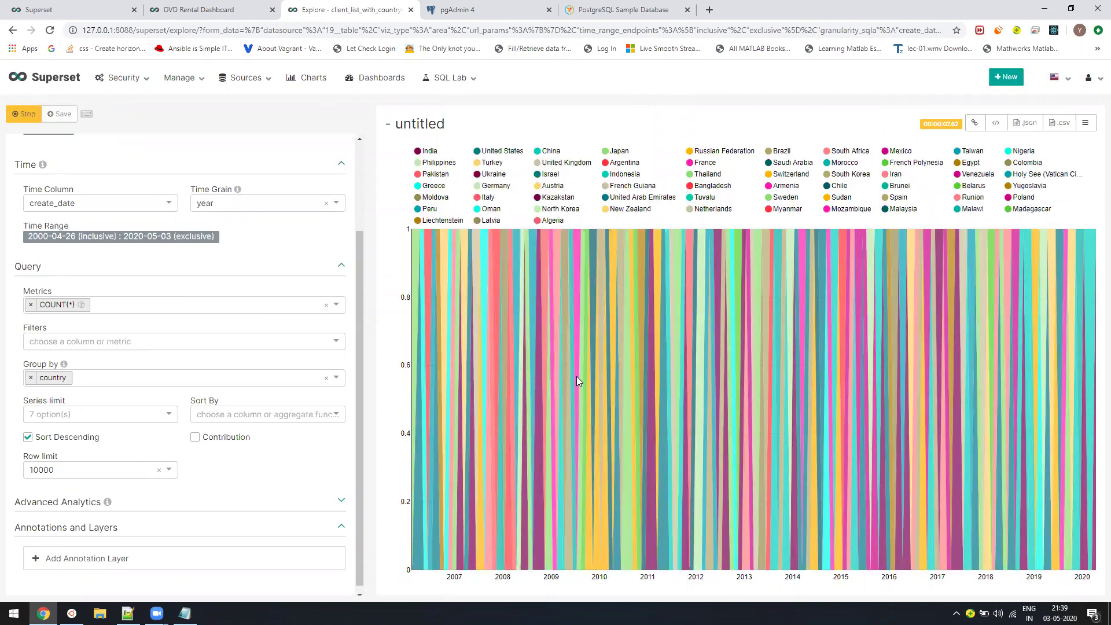
{"action": "mouse_move", "coordinate": [576, 376]}
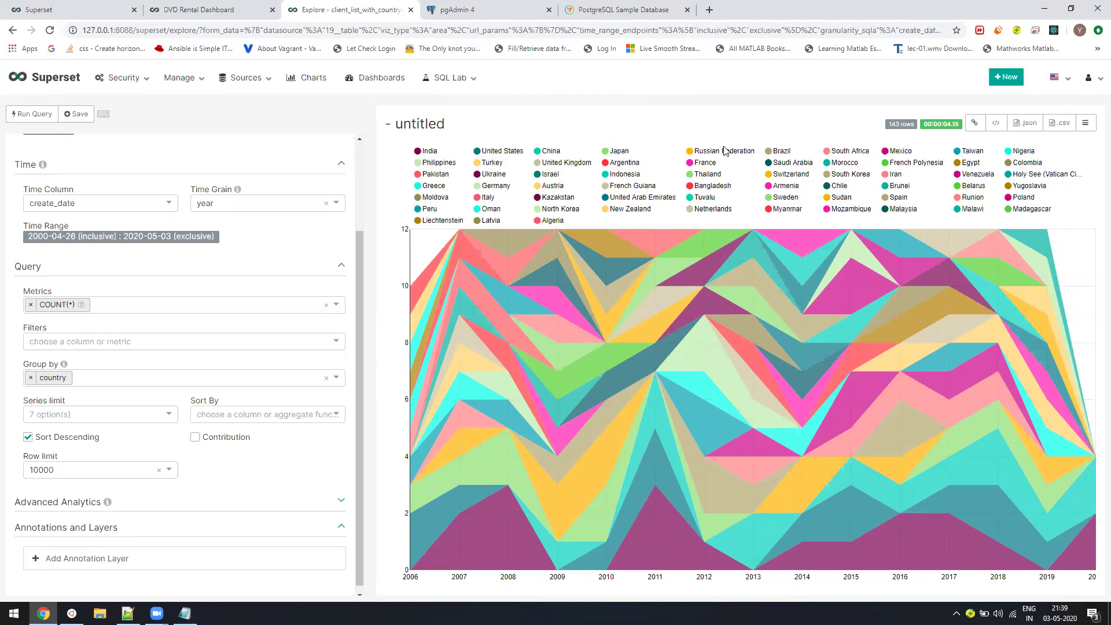
Limit the area chart to 25 series and rerun the query
{"action": "scroll", "coordinate": [338, 383], "scroll_direction": "down", "scroll_amount": 1}
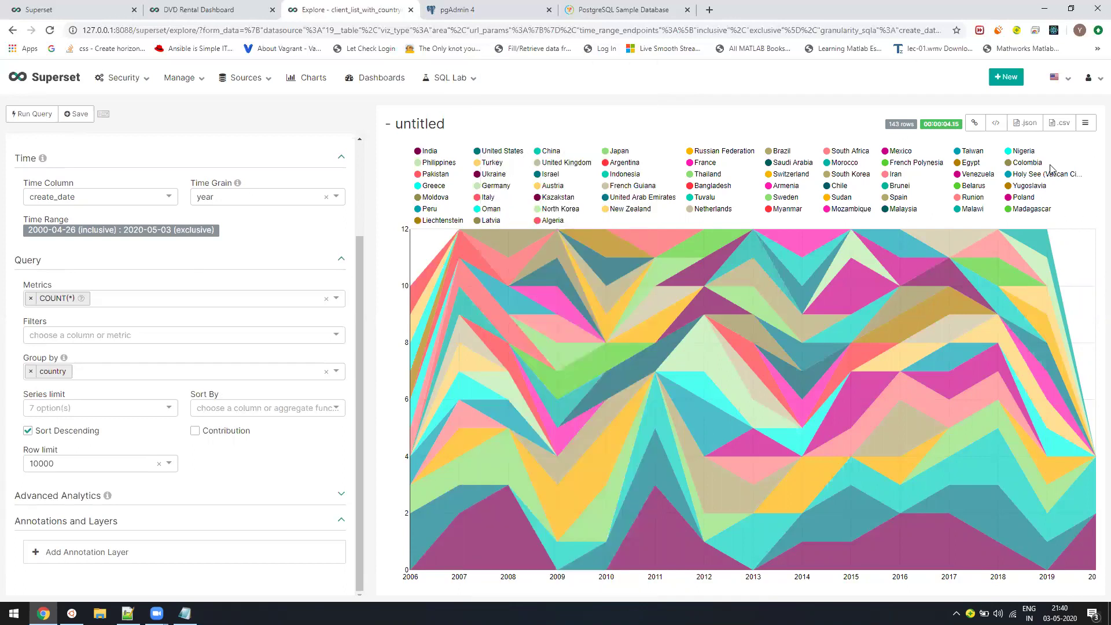
{"action": "left_click", "coordinate": [164, 409]}
{"action": "left_click", "coordinate": [63, 491]}
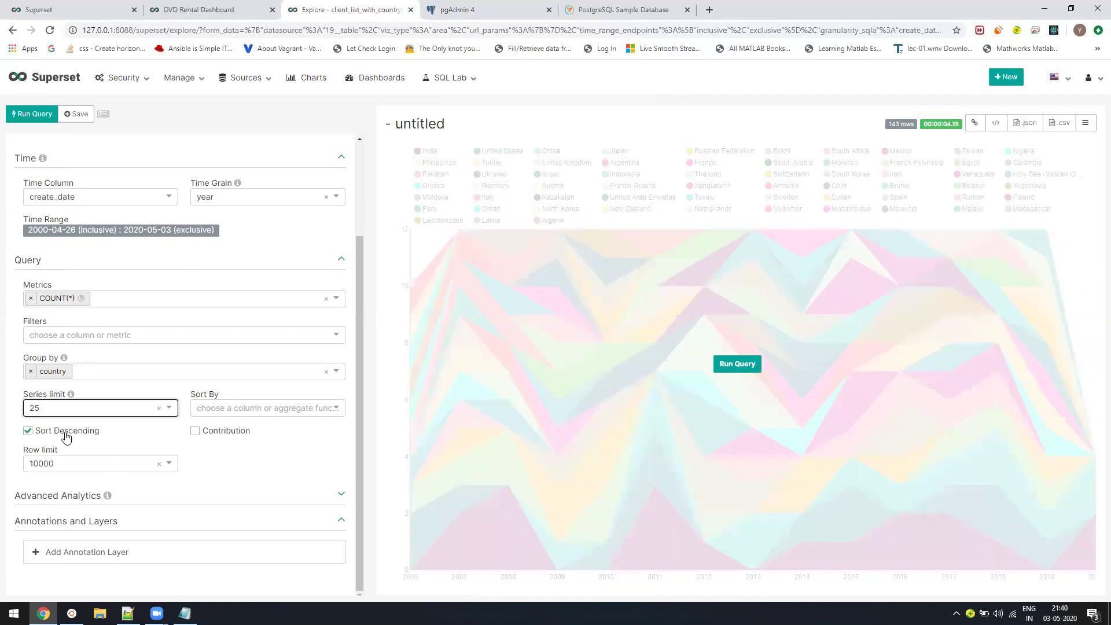
{"action": "left_click", "coordinate": [737, 364]}
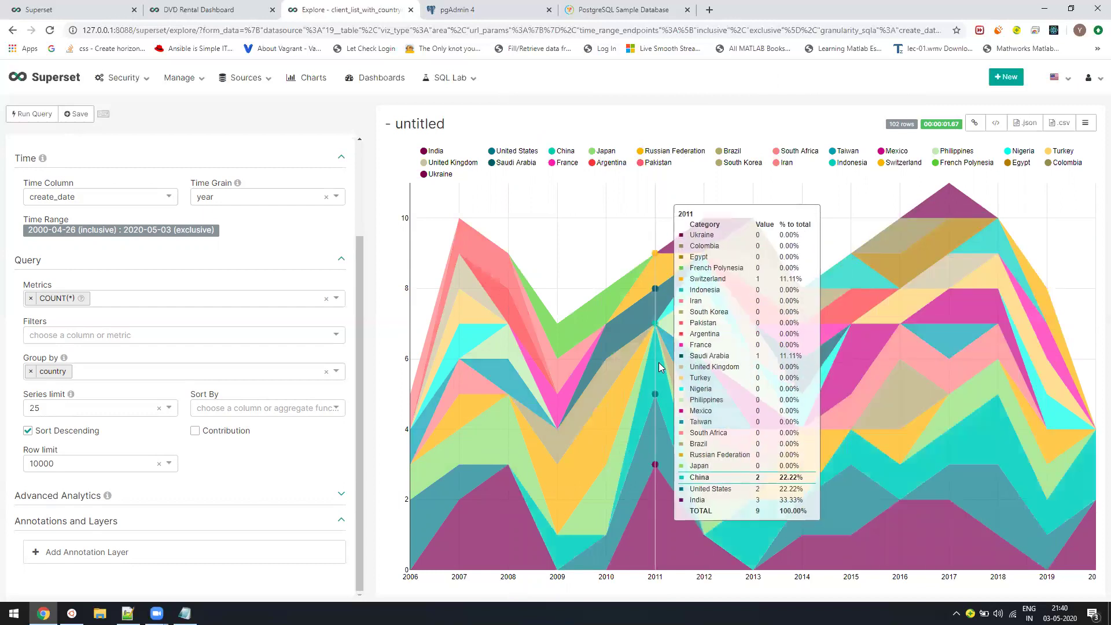
Rename the chart title to 'DVD Rental Area Chart'
{"action": "left_click", "coordinate": [420, 128]}
{"action": "triple_click", "coordinate": [421, 128]}
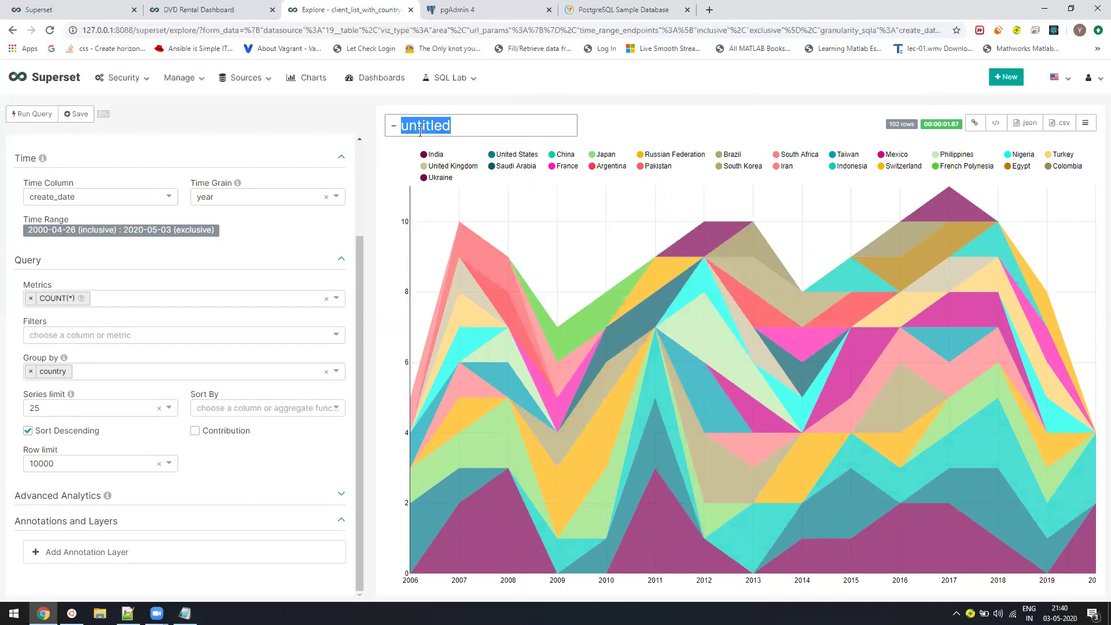
{"action": "type", "text": "AREa"}
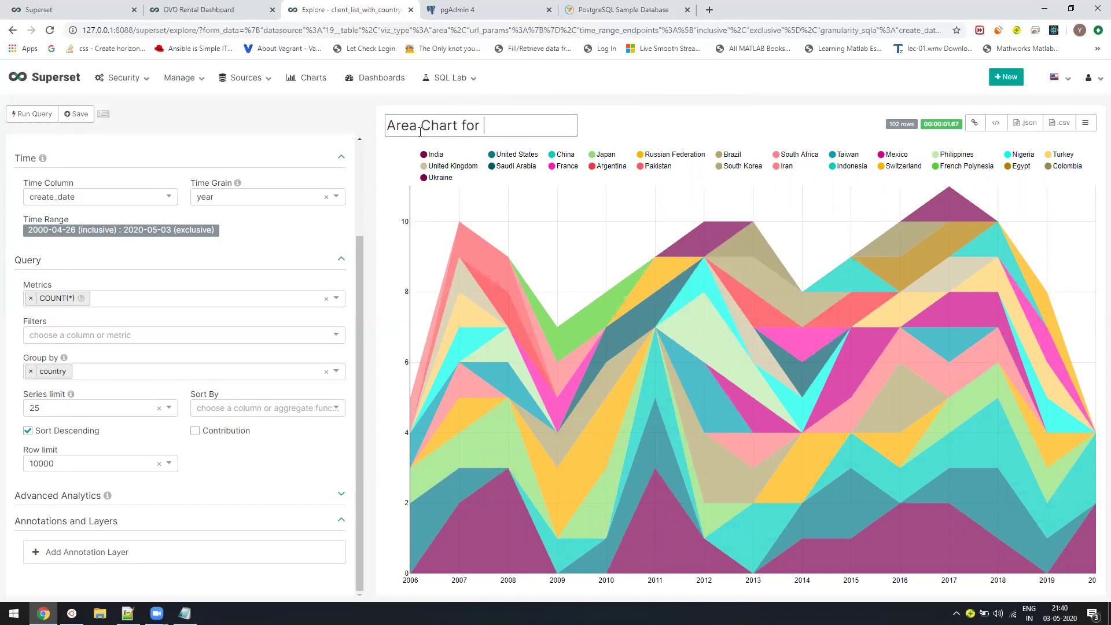
{"action": "type", "text": "DVD Rental"}
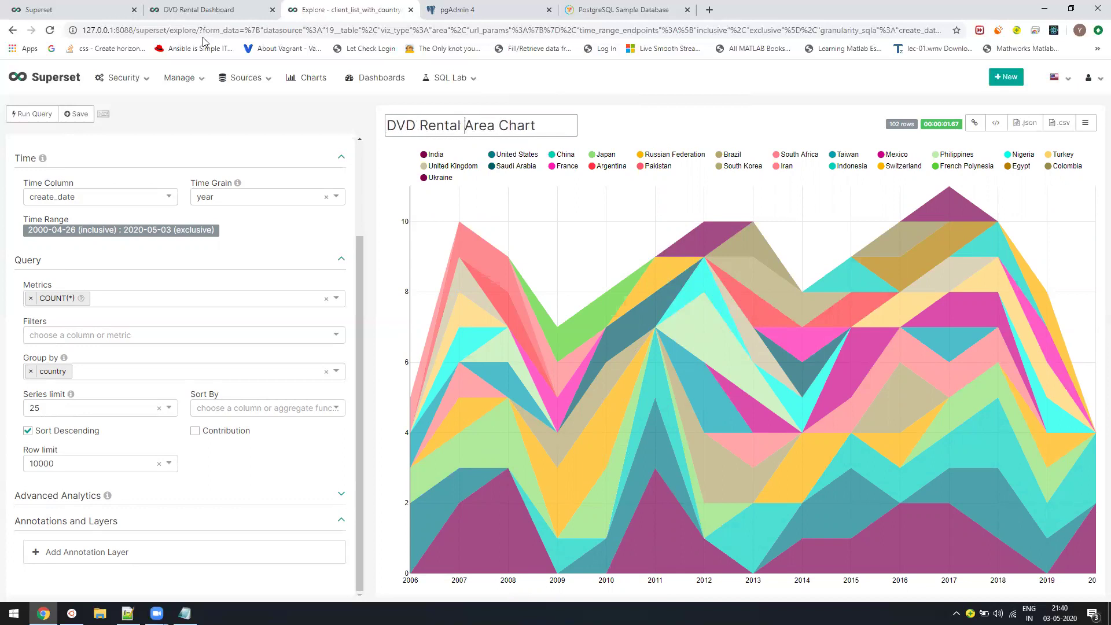
{"action": "left_click", "coordinate": [70, 116]}
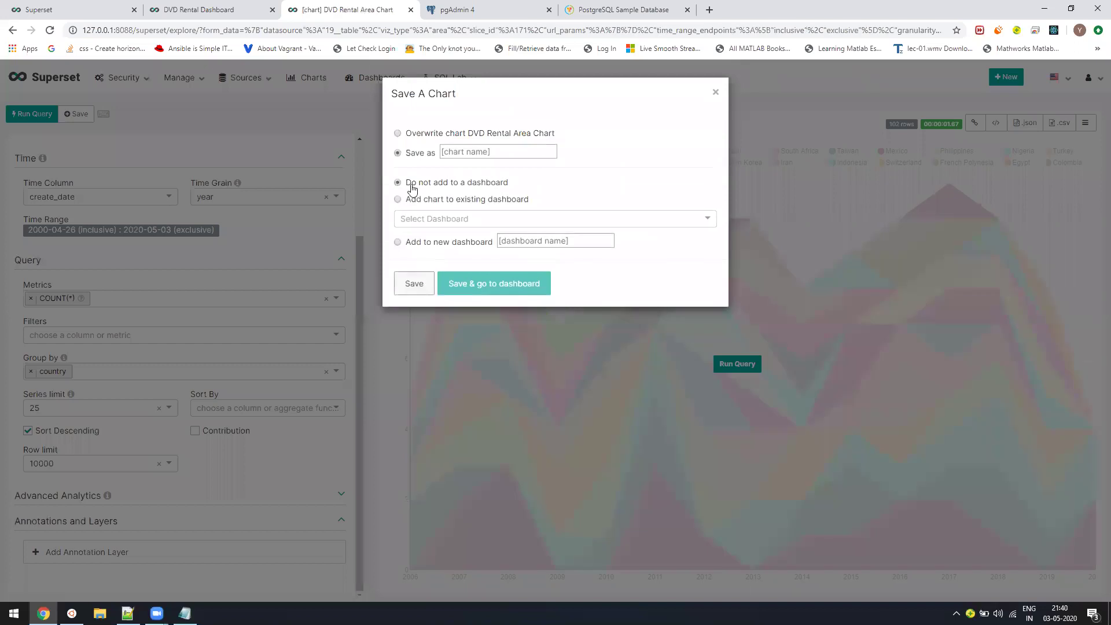
Overwrite the saved DVD Rental Area Chart with the 25-series version
{"action": "left_click", "coordinate": [419, 134]}
{"action": "left_click", "coordinate": [413, 283]}
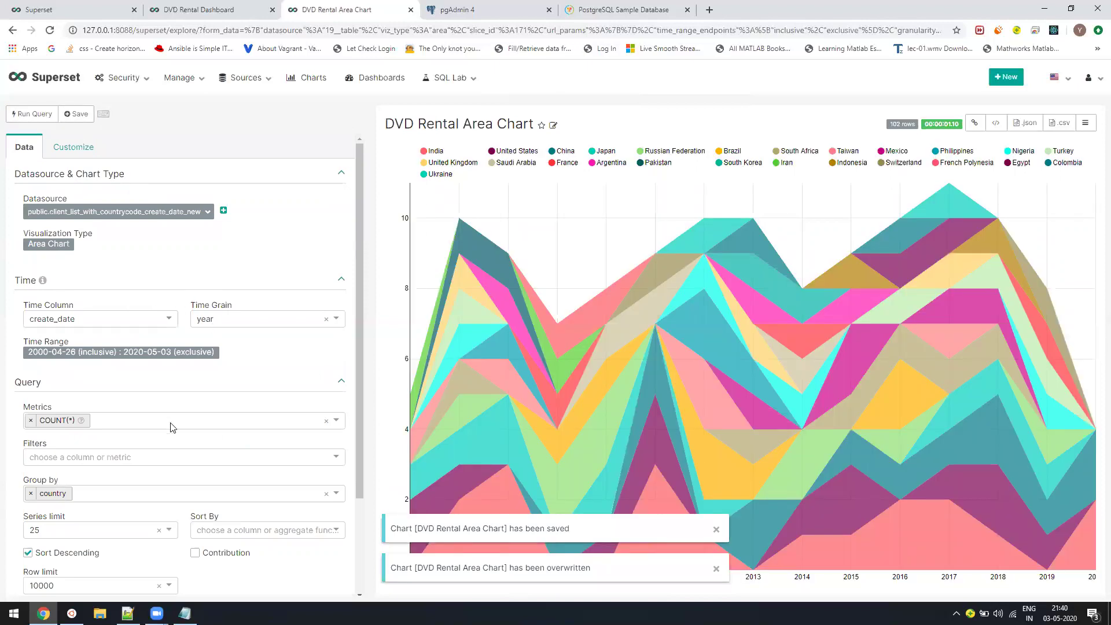
{"action": "scroll", "coordinate": [171, 427], "scroll_direction": "down", "scroll_amount": 3}
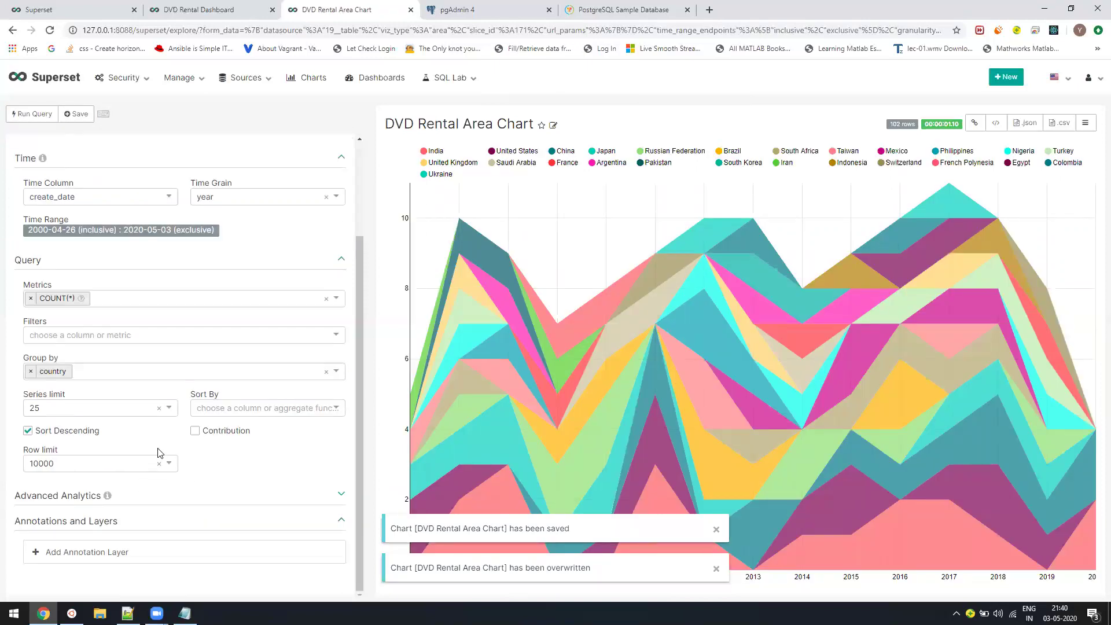
{"action": "scroll", "coordinate": [168, 467], "scroll_direction": "up", "scroll_amount": 3}
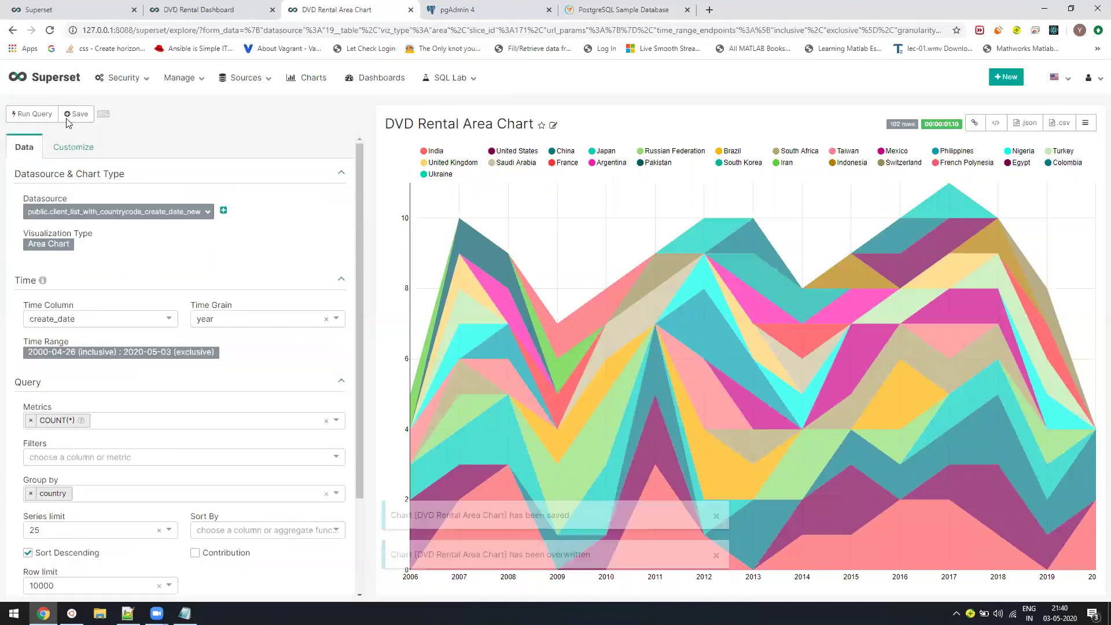
Create a new Bar Chart on public.client_list_with_countrycode_create_date_new
{"action": "left_click", "coordinate": [313, 94]}
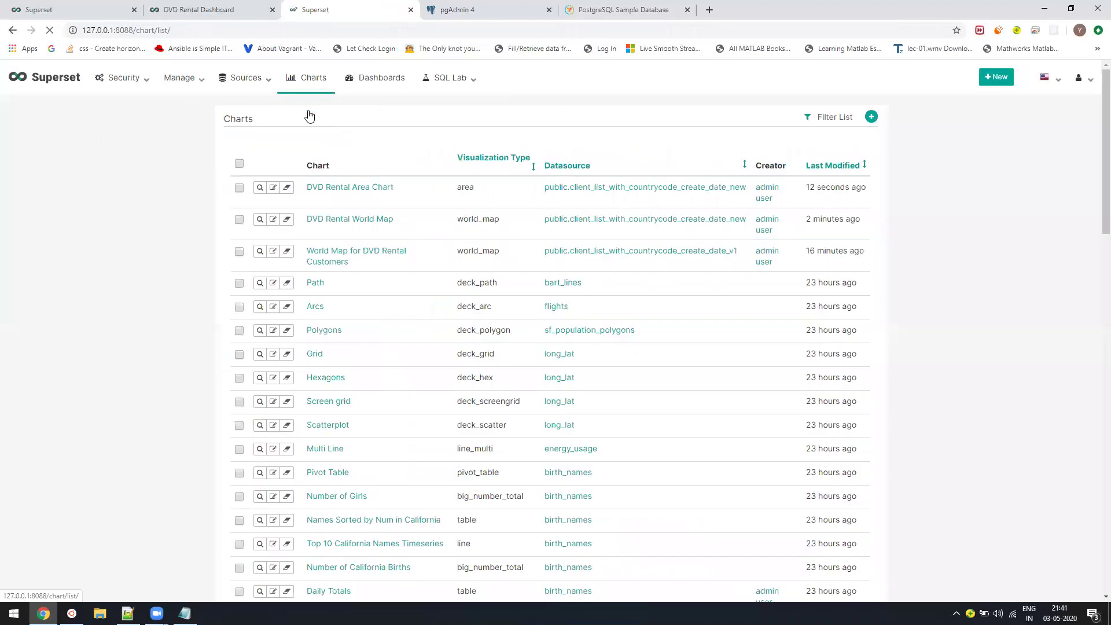
{"action": "left_click", "coordinate": [871, 117]}
{"action": "left_click", "coordinate": [332, 176]}
{"action": "scroll", "coordinate": [358, 237], "scroll_direction": "down", "scroll_amount": 6}
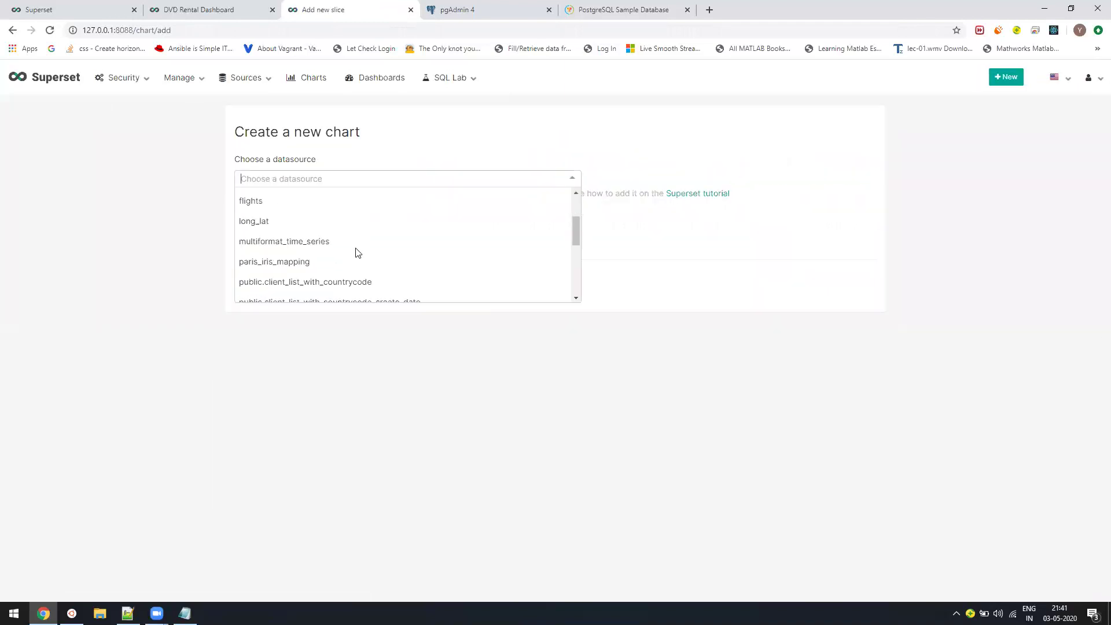
{"action": "left_click", "coordinate": [377, 240]}
{"action": "left_click", "coordinate": [253, 237]}
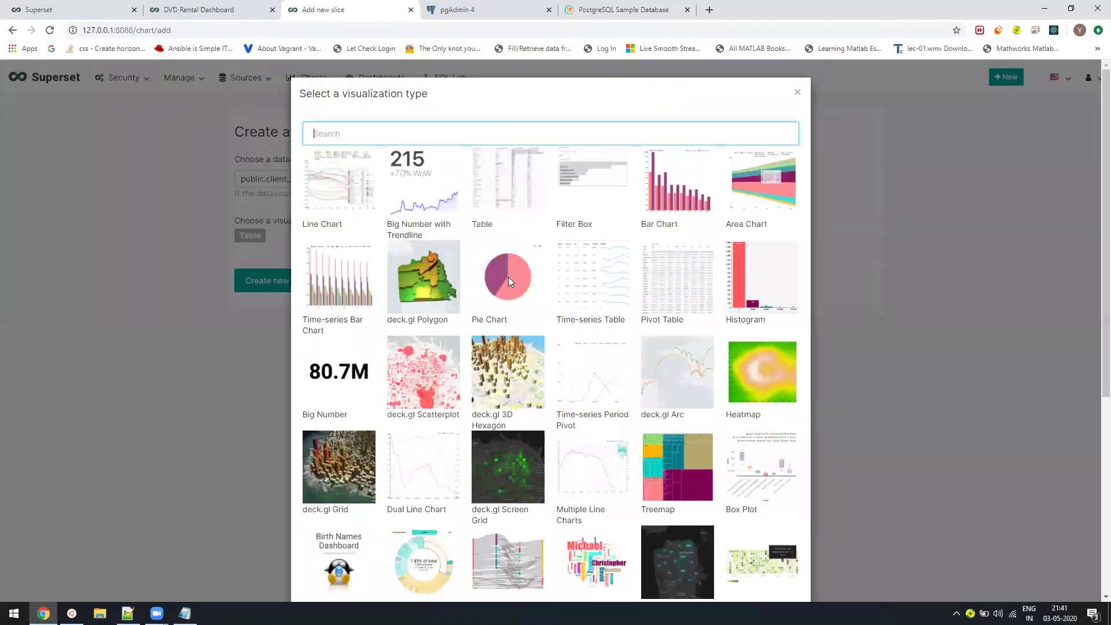
{"action": "left_click", "coordinate": [679, 187]}
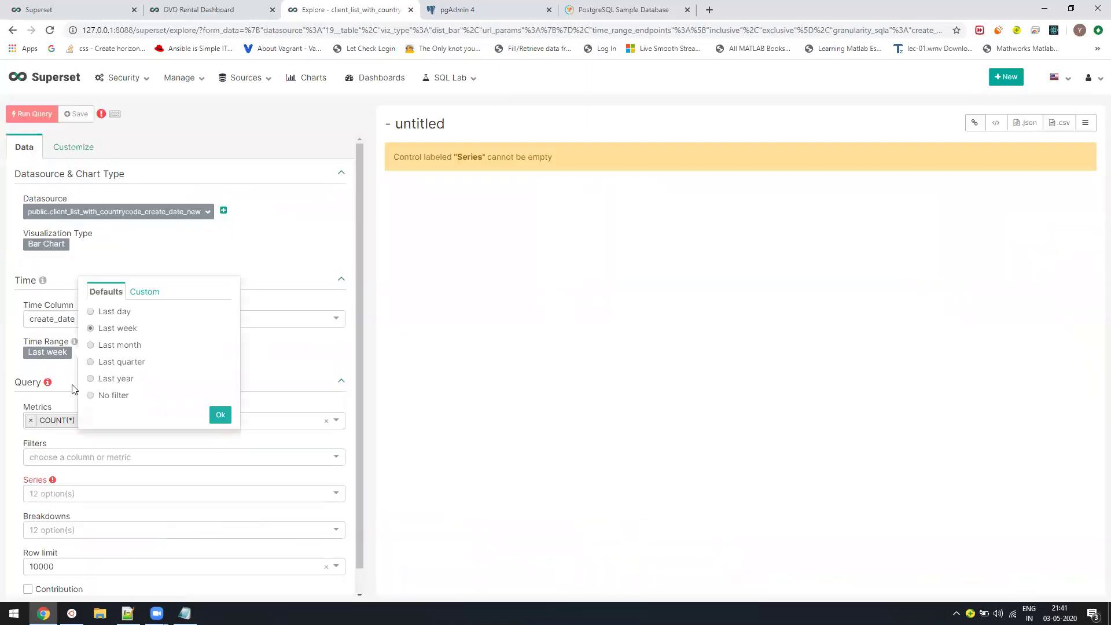
Set Time Range to No filter, add country as the series, and run the query
{"action": "left_click", "coordinate": [90, 395]}
{"action": "left_click", "coordinate": [220, 414]}
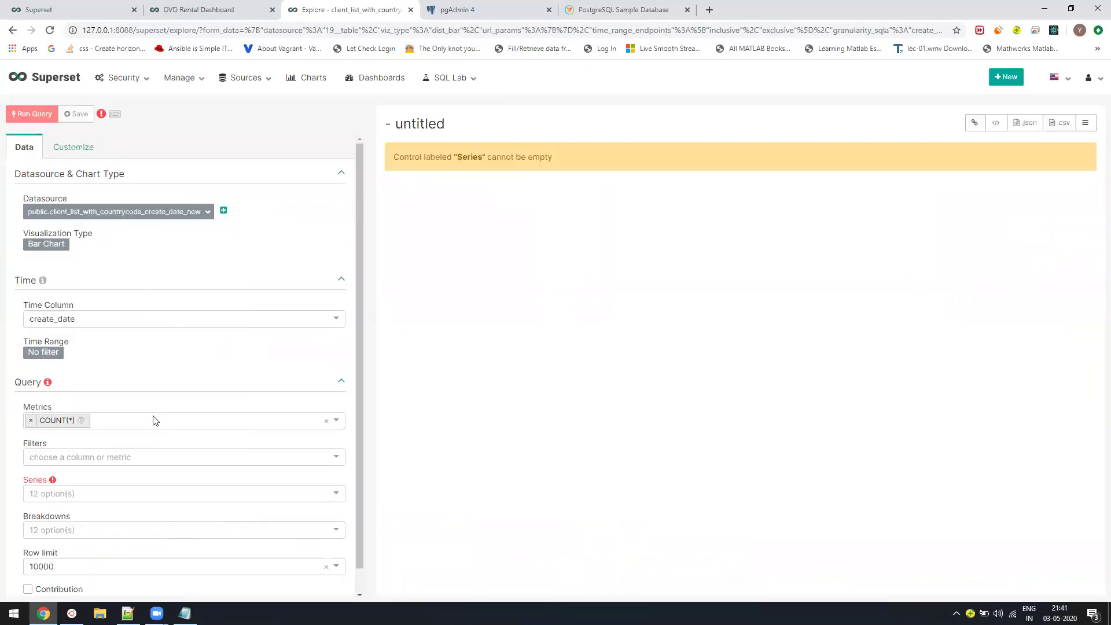
{"action": "scroll", "coordinate": [154, 419], "scroll_direction": "down", "scroll_amount": 1}
{"action": "left_click", "coordinate": [338, 479]}
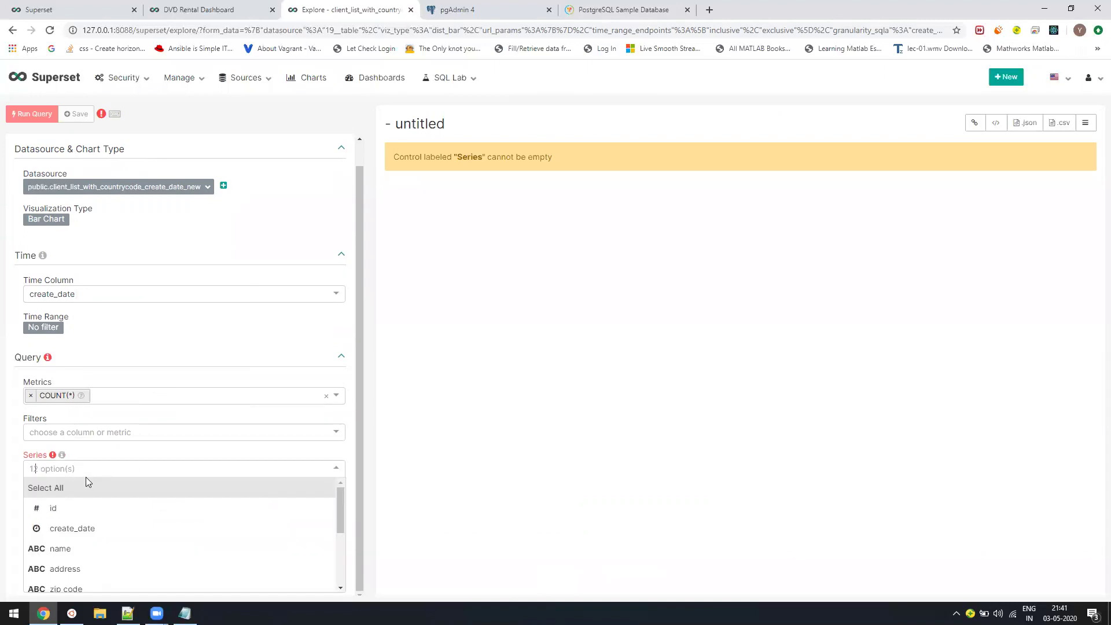
{"action": "scroll", "coordinate": [81, 534], "scroll_direction": "down", "scroll_amount": 3}
{"action": "left_click", "coordinate": [81, 523]}
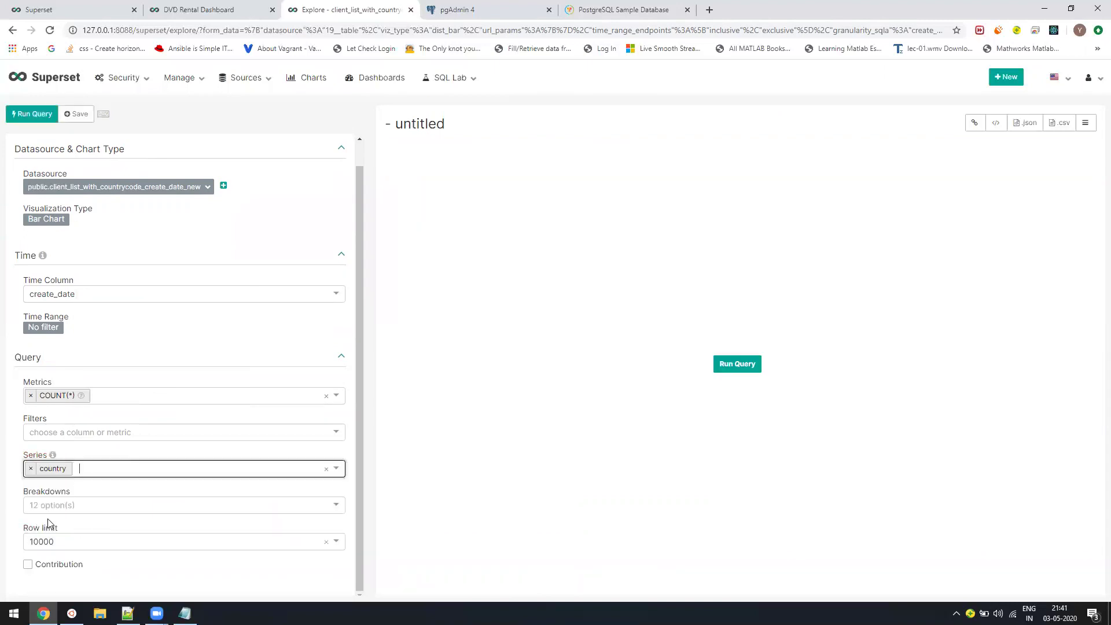
{"action": "left_click", "coordinate": [737, 365]}
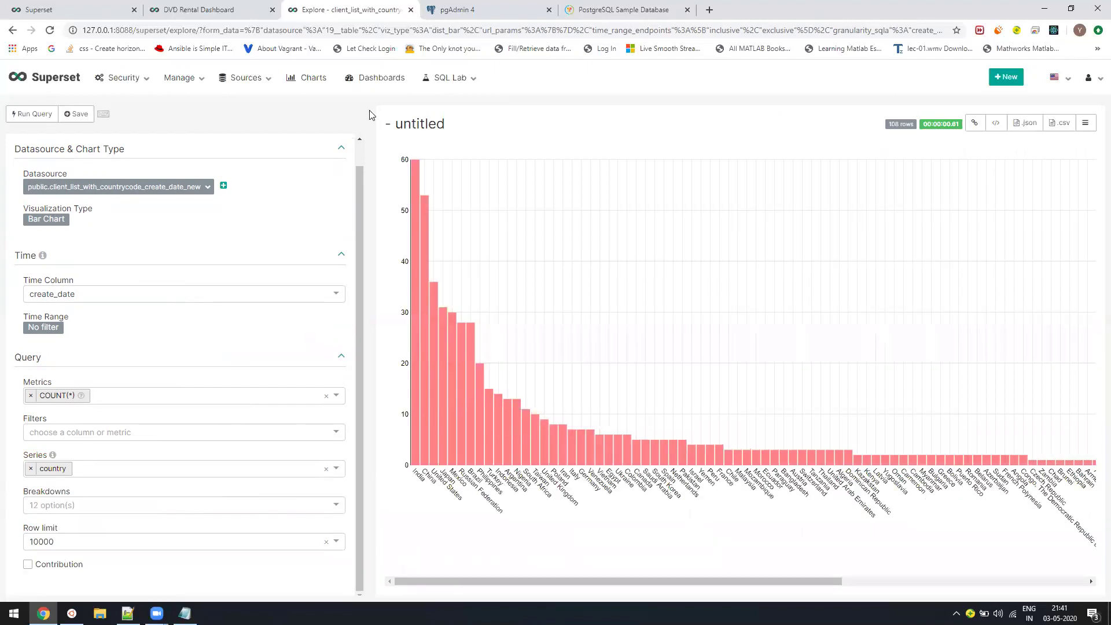
Rename the chart 'DVD Rental Bar' and save it
{"action": "left_click", "coordinate": [431, 128]}
{"action": "key", "text": "ctrl+a"}
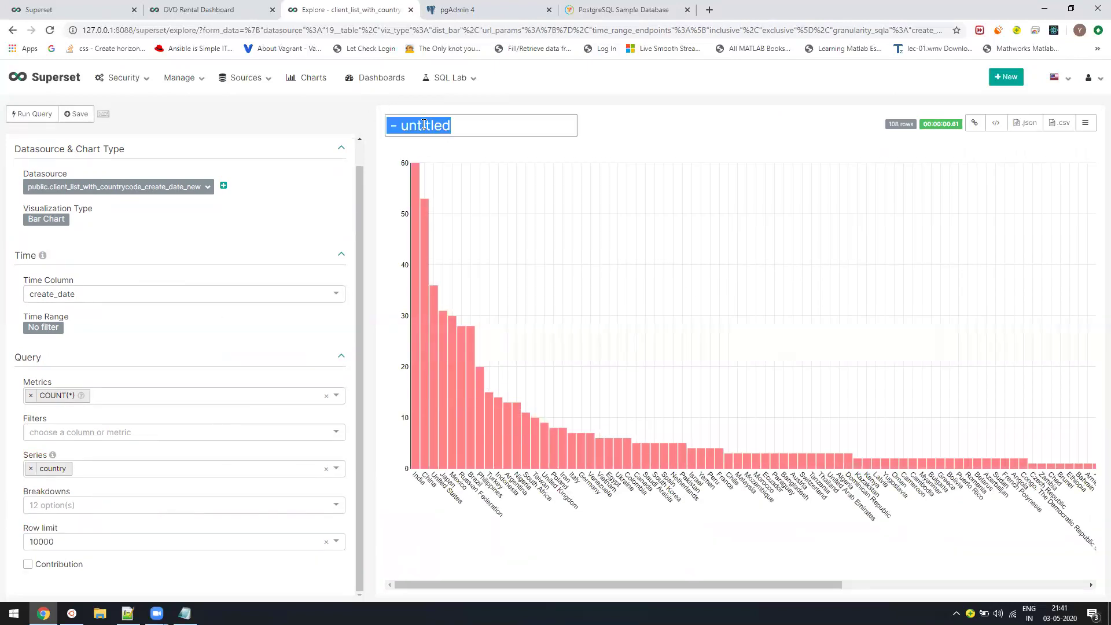
{"action": "type", "text": "DVD Rental Bar"}
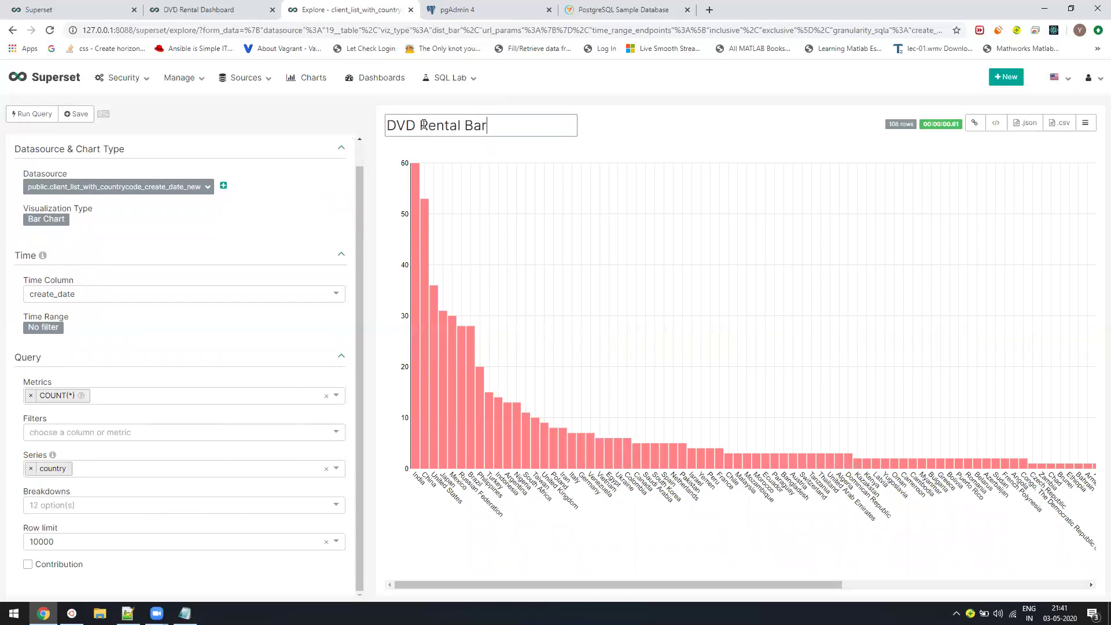
{"action": "left_click", "coordinate": [75, 113]}
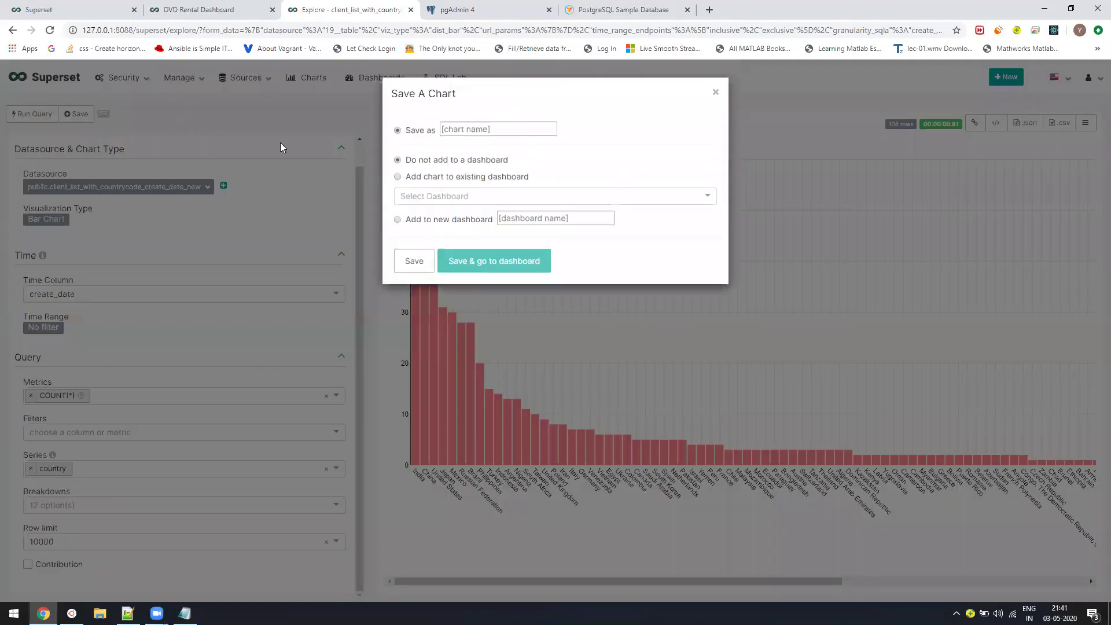
{"action": "left_click", "coordinate": [417, 288]}
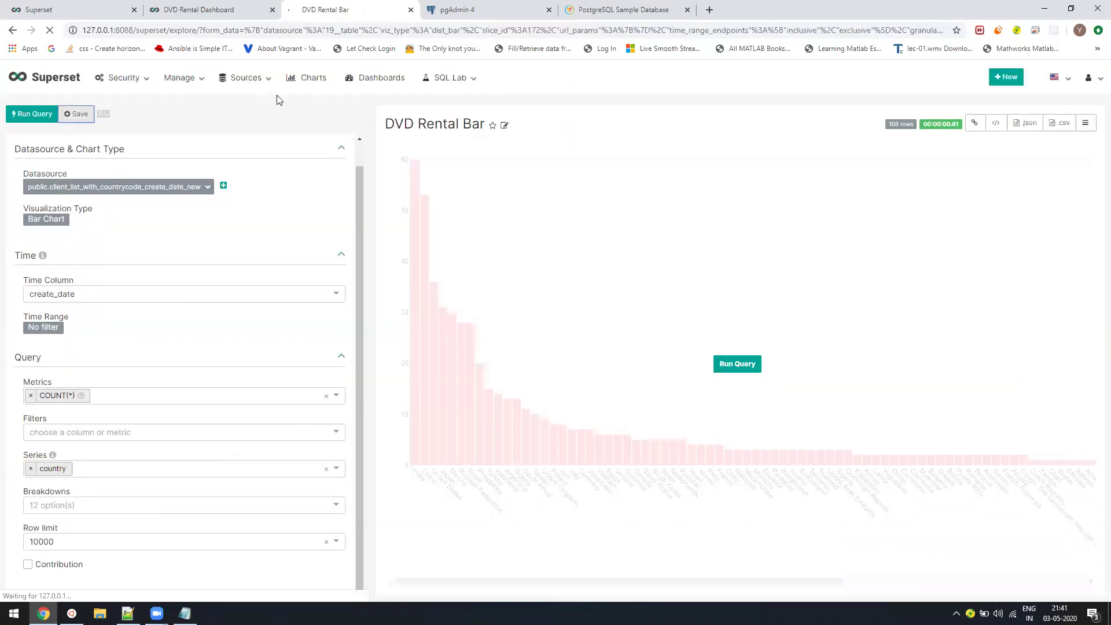
Create a Table chart on public.client_list_with_countrycode_create_date_new
{"action": "left_click", "coordinate": [301, 88]}
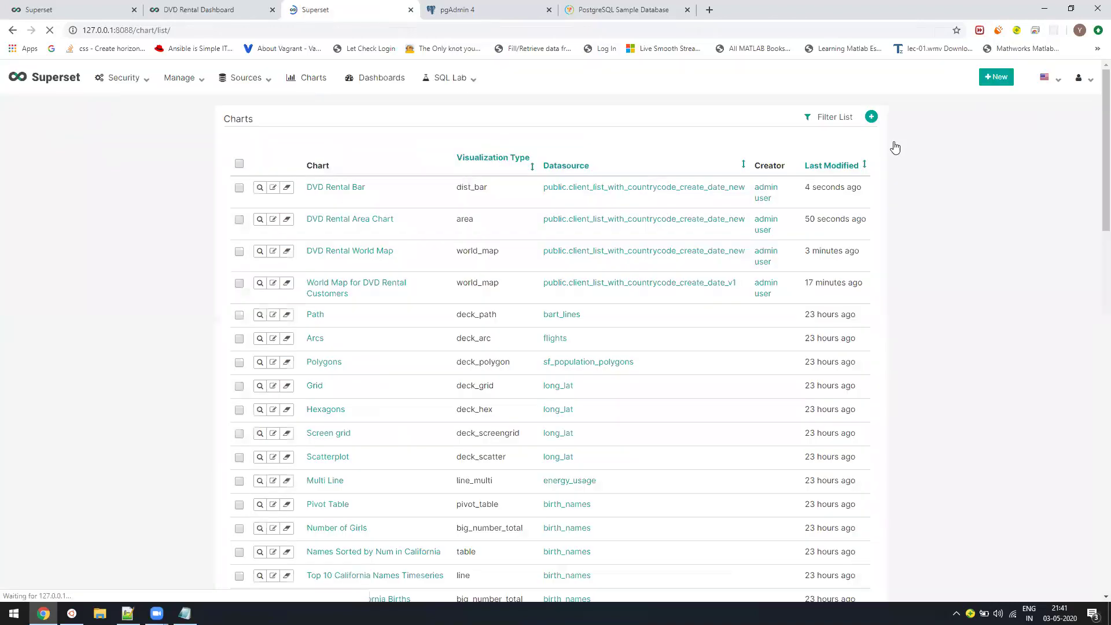
{"action": "left_click", "coordinate": [871, 123]}
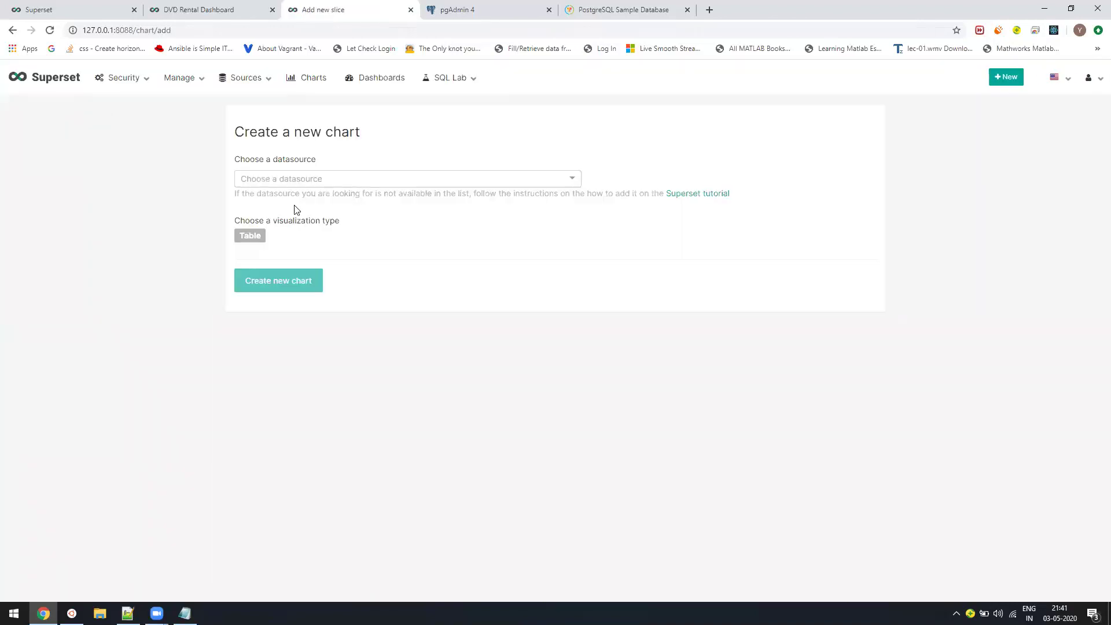
{"action": "scroll", "coordinate": [345, 297], "scroll_direction": "down", "scroll_amount": 2}
{"action": "left_click", "coordinate": [345, 295]}
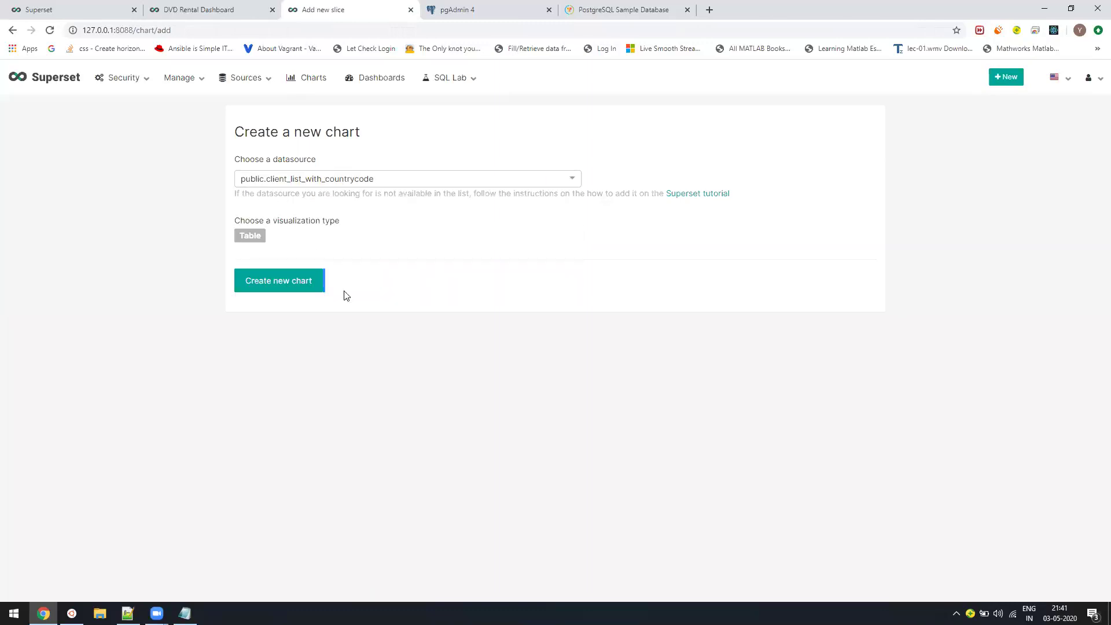
{"action": "left_click", "coordinate": [438, 182]}
{"action": "scroll", "coordinate": [416, 261], "scroll_direction": "down", "scroll_amount": 3}
{"action": "scroll", "coordinate": [397, 238], "scroll_direction": "up", "scroll_amount": 1}
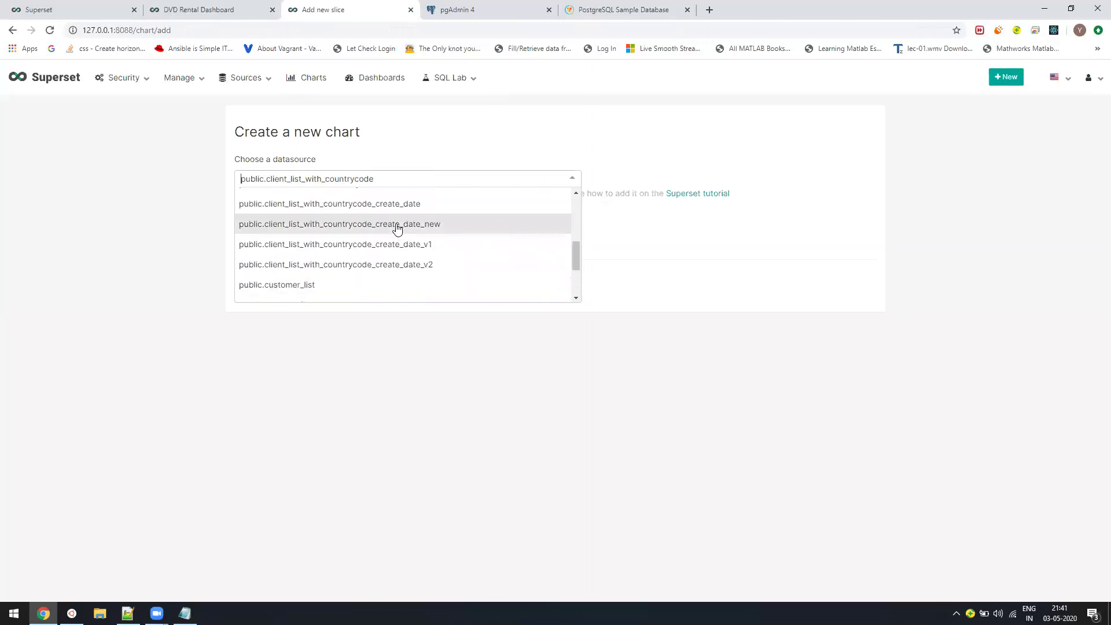
{"action": "left_click", "coordinate": [397, 228]}
{"action": "left_click", "coordinate": [249, 237]}
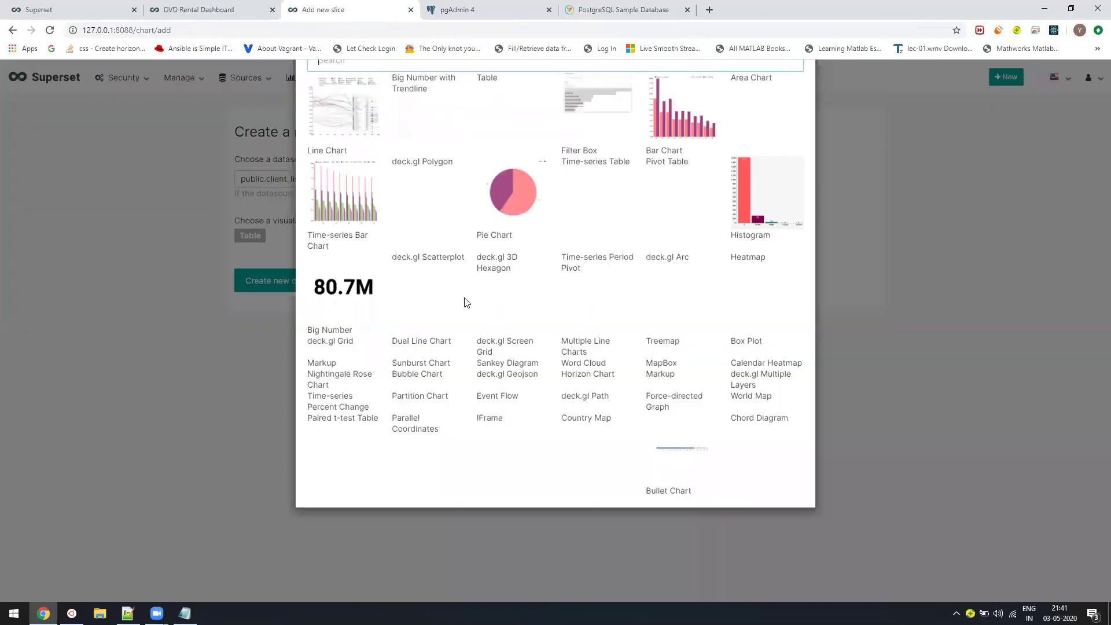
{"action": "left_click", "coordinate": [521, 188]}
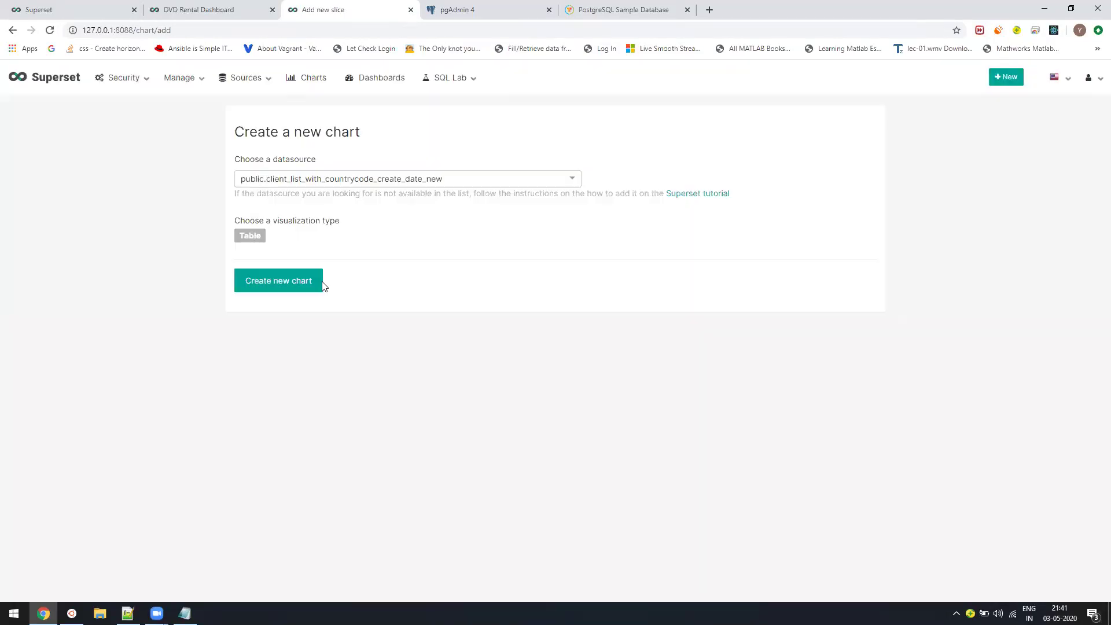
{"action": "left_click", "coordinate": [266, 289]}
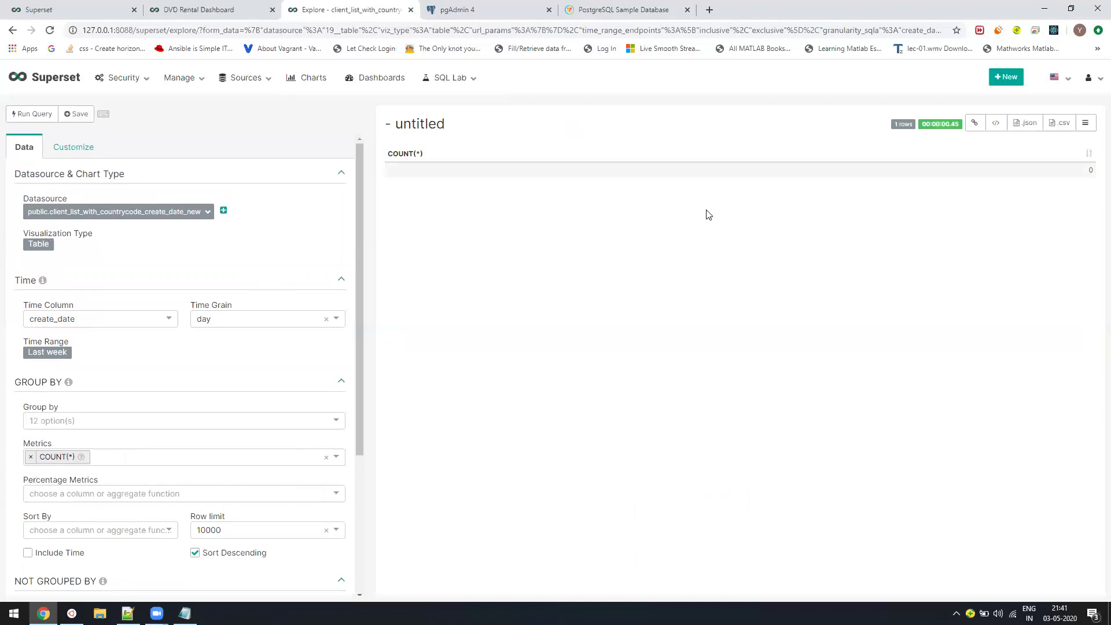
Drop the COUNT(*) metric and show all client columns as raw, ungrouped rows
{"action": "left_click", "coordinate": [31, 456]}
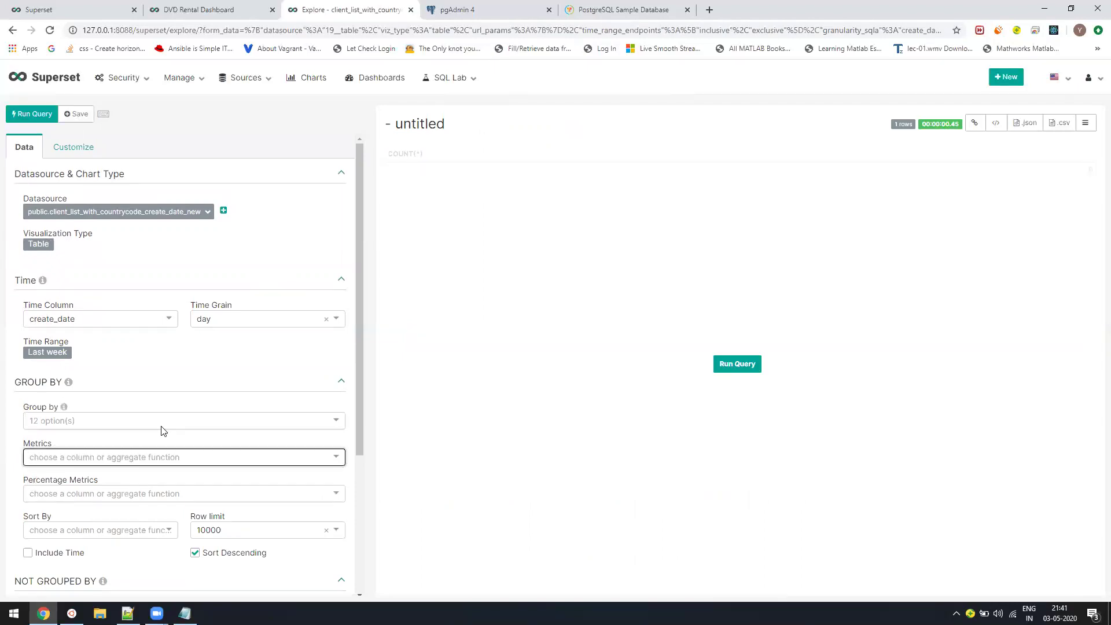
{"action": "scroll", "coordinate": [236, 422], "scroll_direction": "down", "scroll_amount": 3}
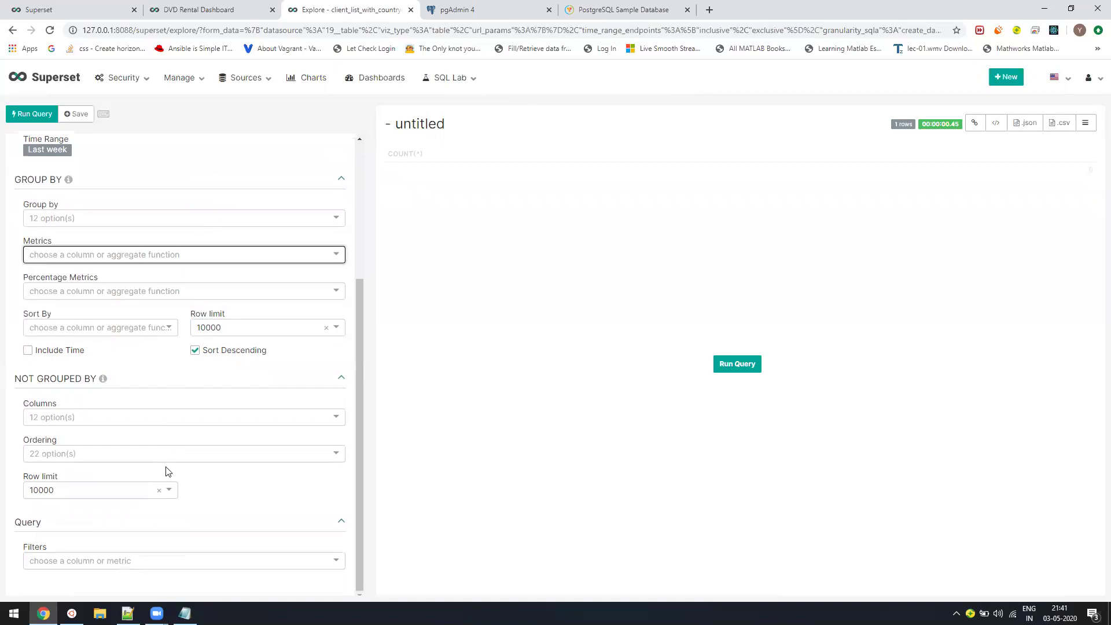
{"action": "left_click", "coordinate": [331, 419]}
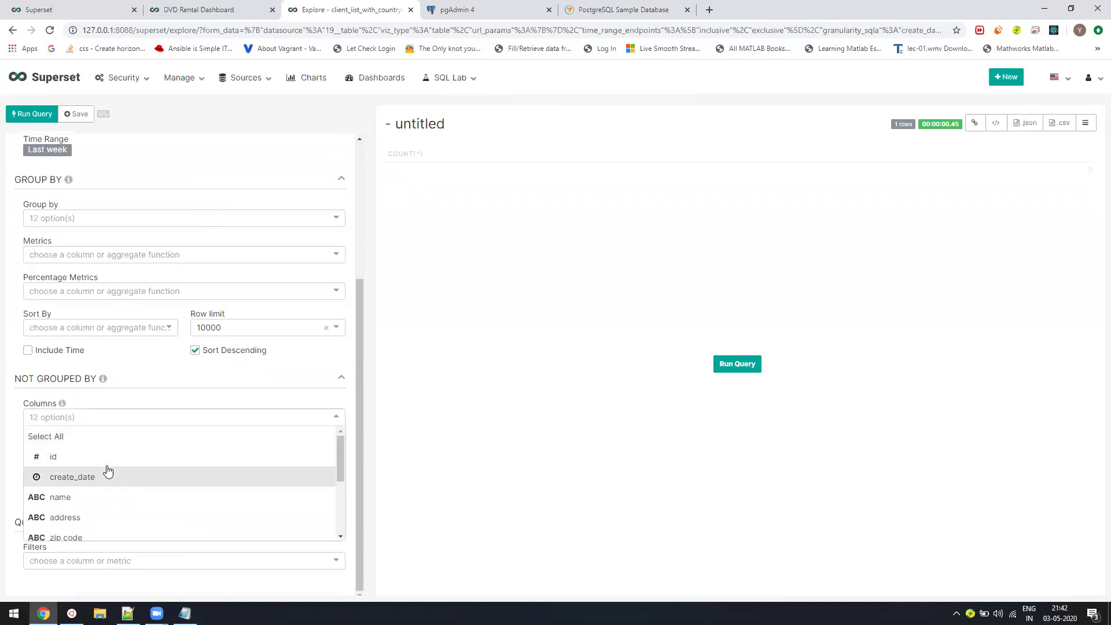
{"action": "left_click", "coordinate": [112, 445]}
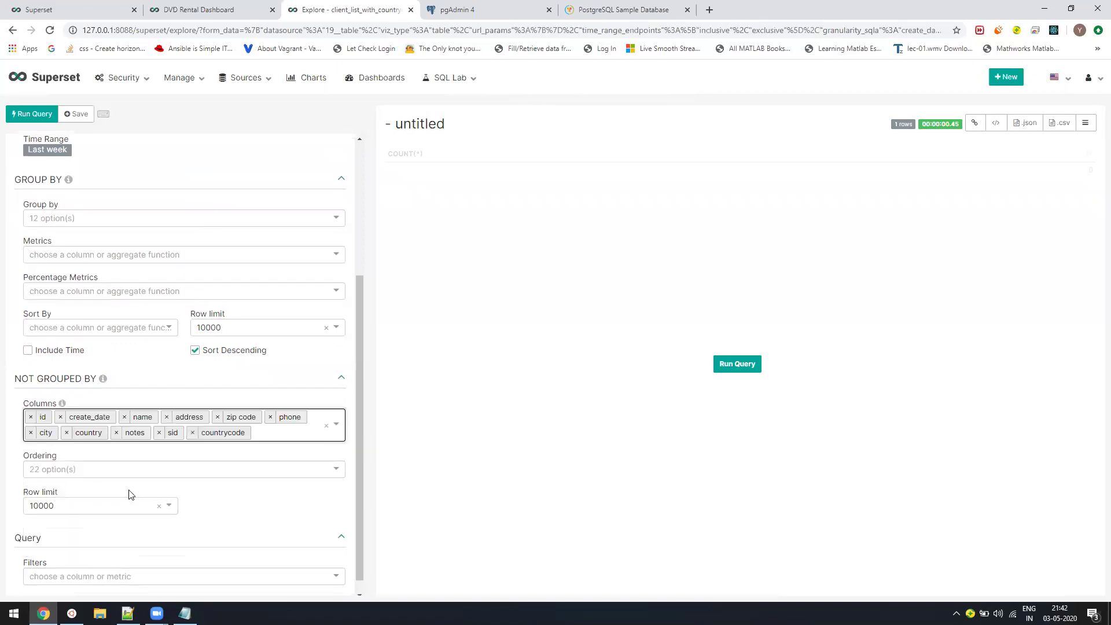
{"action": "left_click", "coordinate": [727, 365]}
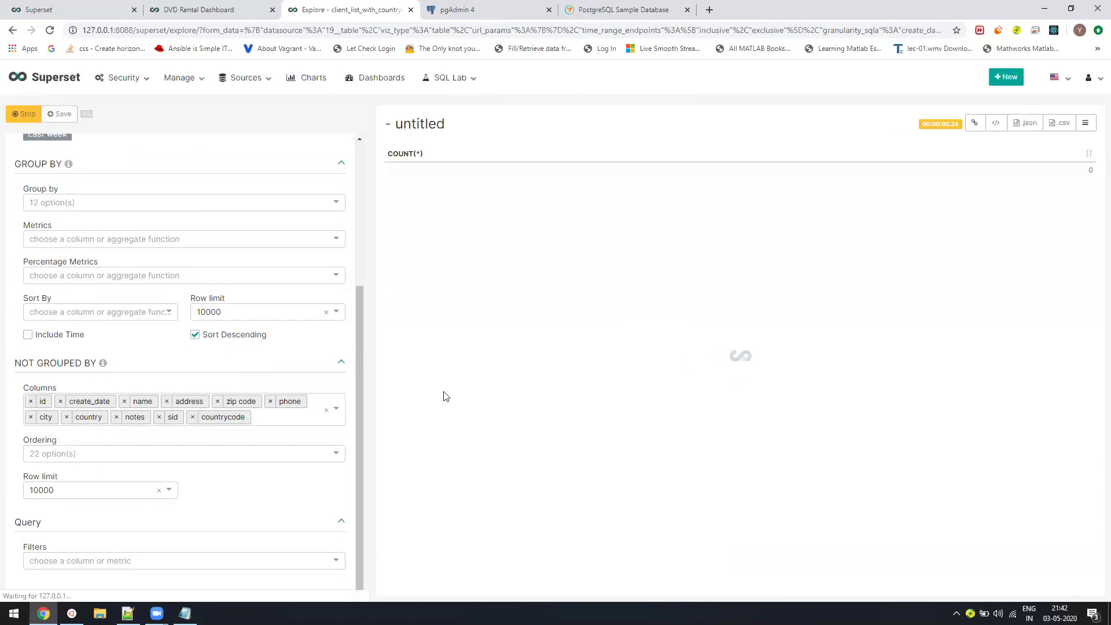
Set the time range to No filter and rerun to list all 599 clients
{"action": "scroll", "coordinate": [170, 410], "scroll_direction": "up", "scroll_amount": 2}
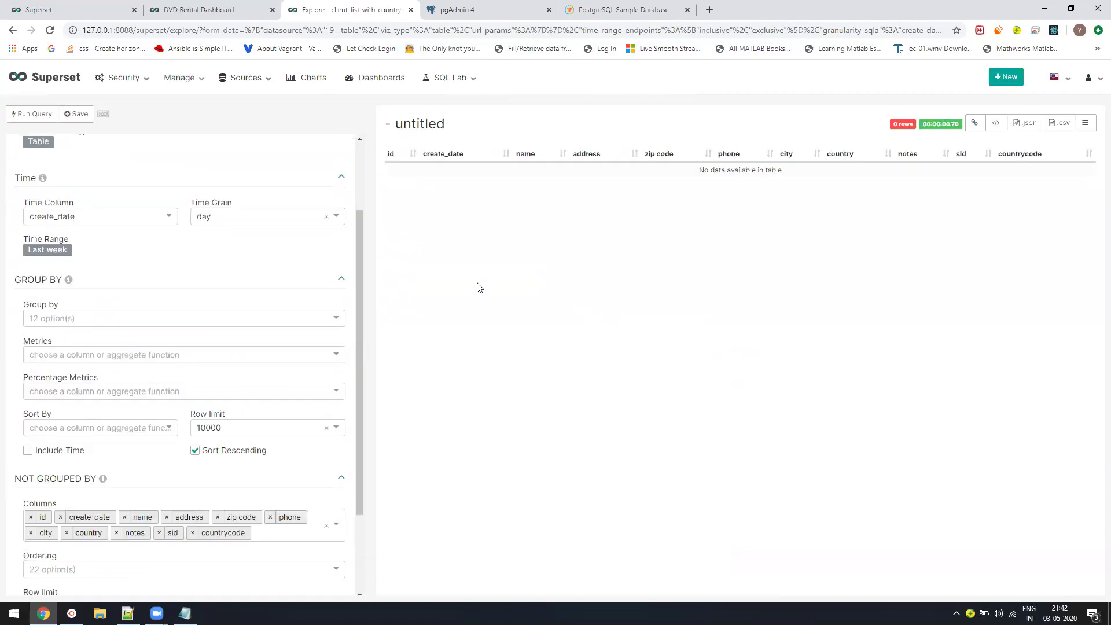
{"action": "left_click", "coordinate": [51, 252]}
{"action": "left_click", "coordinate": [92, 293]}
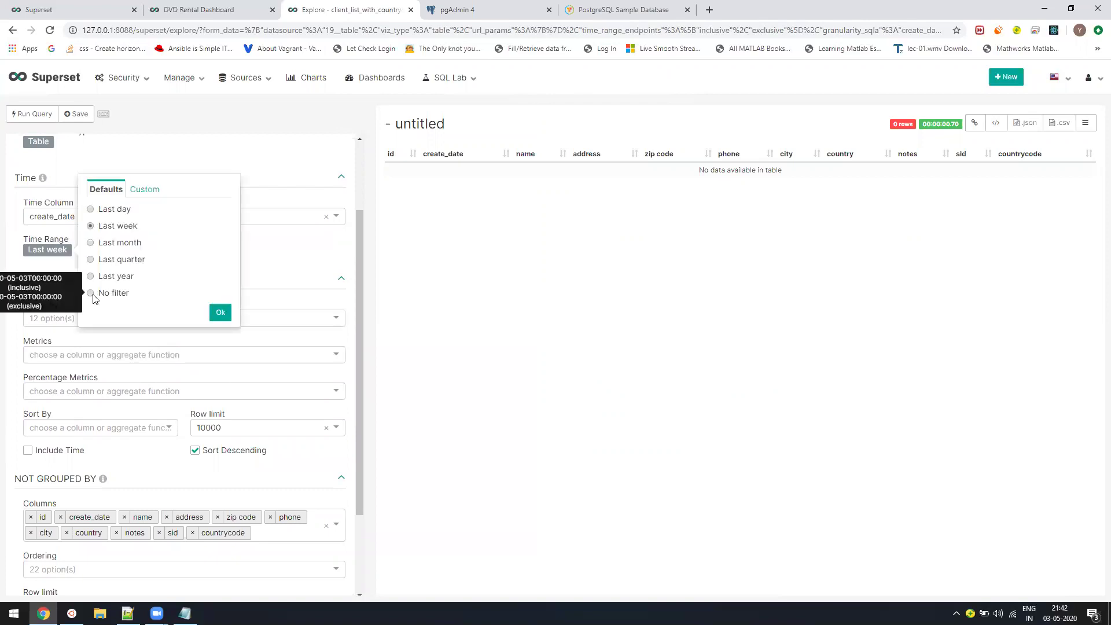
{"action": "left_click", "coordinate": [221, 313]}
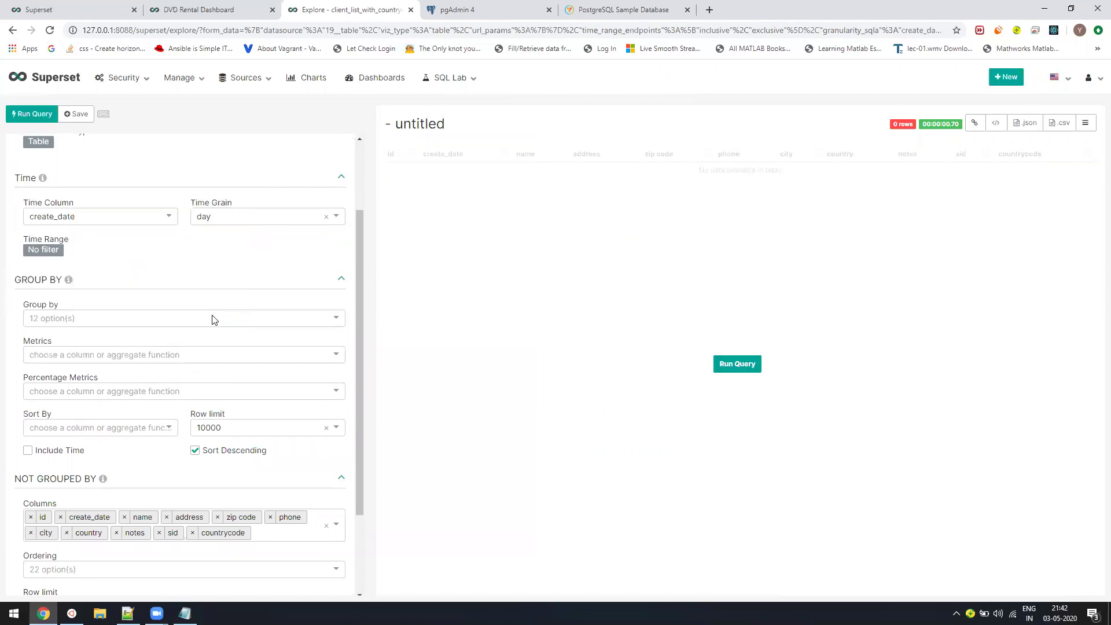
{"action": "left_click", "coordinate": [714, 369]}
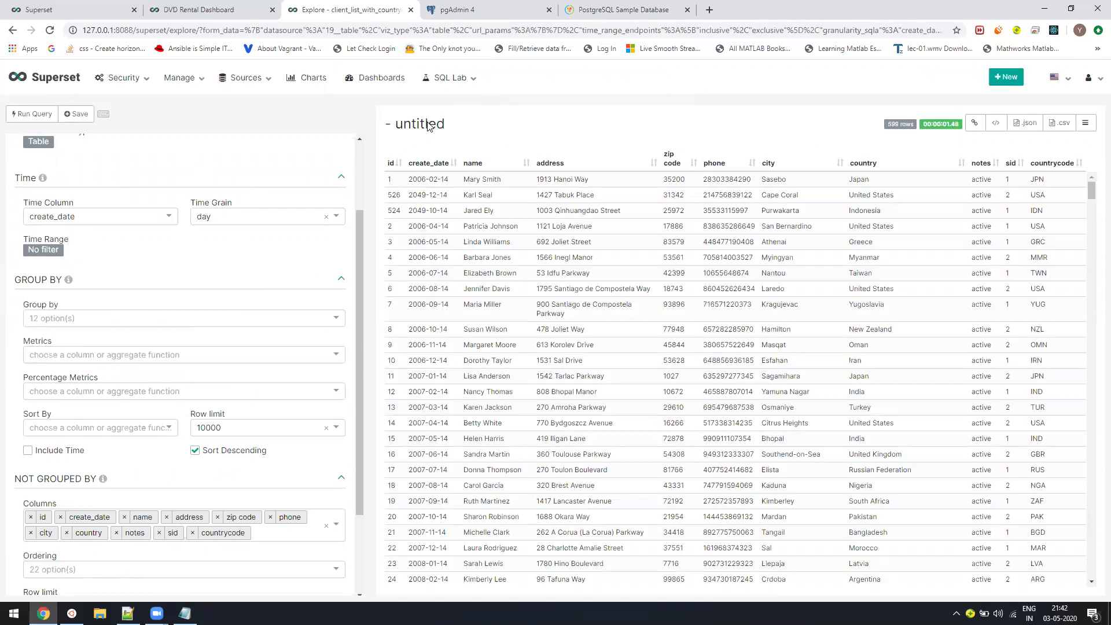
Retitle the chart 'DVD Rental Table', overwrite the saved chart, and rerun its query
{"action": "left_click", "coordinate": [426, 125]}
{"action": "type", "text": "D"}
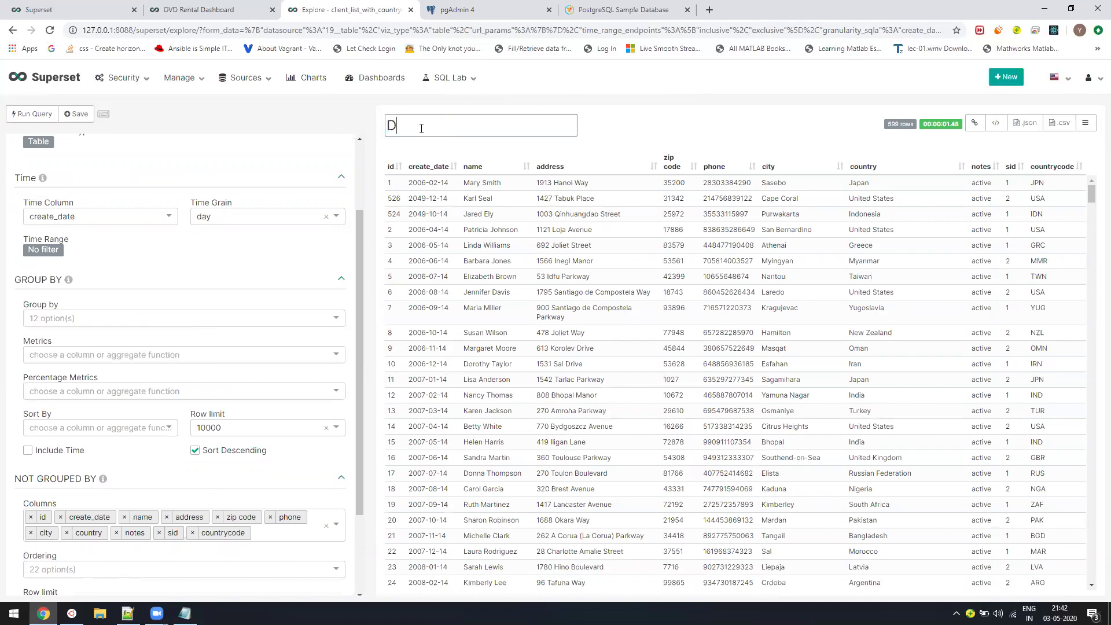
{"action": "type", "text": "VD Rental Table"}
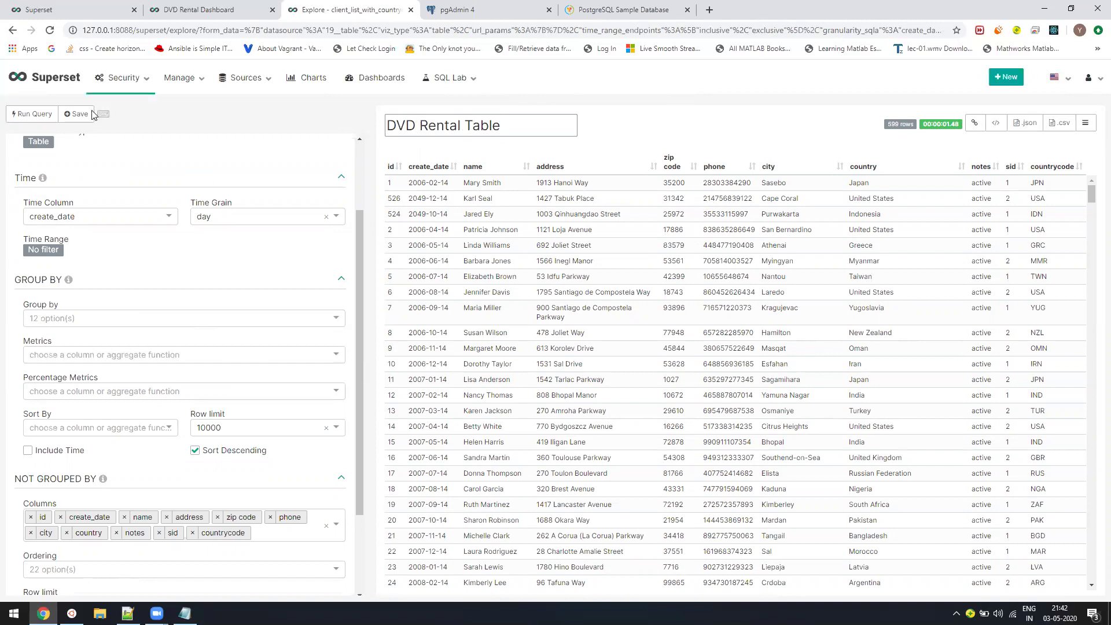
{"action": "left_click", "coordinate": [71, 115]}
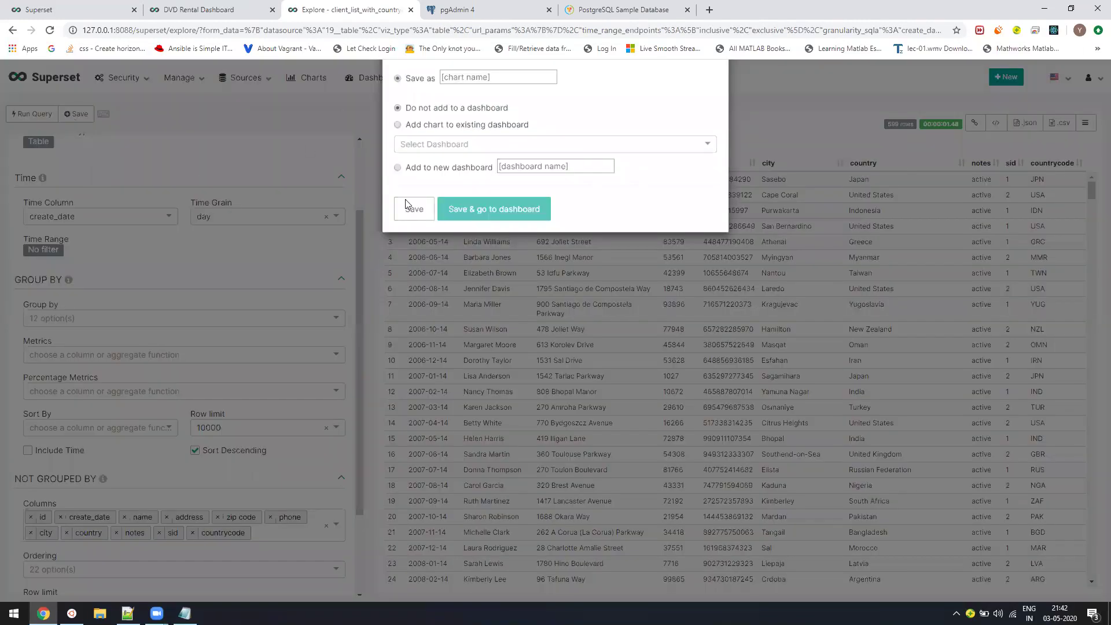
{"action": "left_click", "coordinate": [414, 209]}
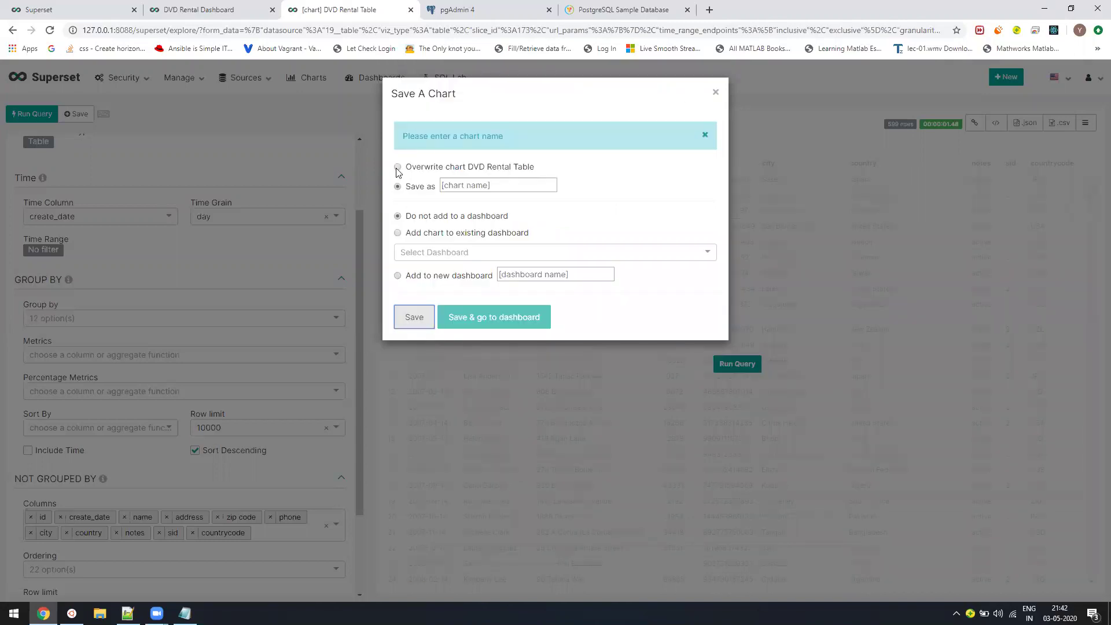
{"action": "left_click", "coordinate": [398, 168]}
{"action": "left_click", "coordinate": [424, 321]}
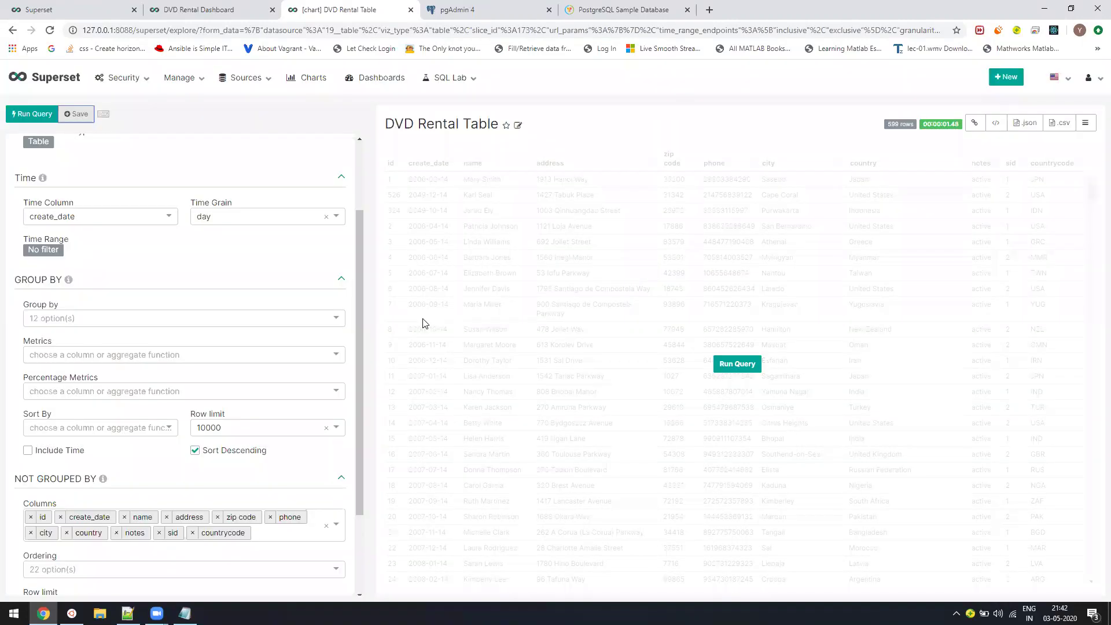
{"action": "left_click", "coordinate": [724, 363]}
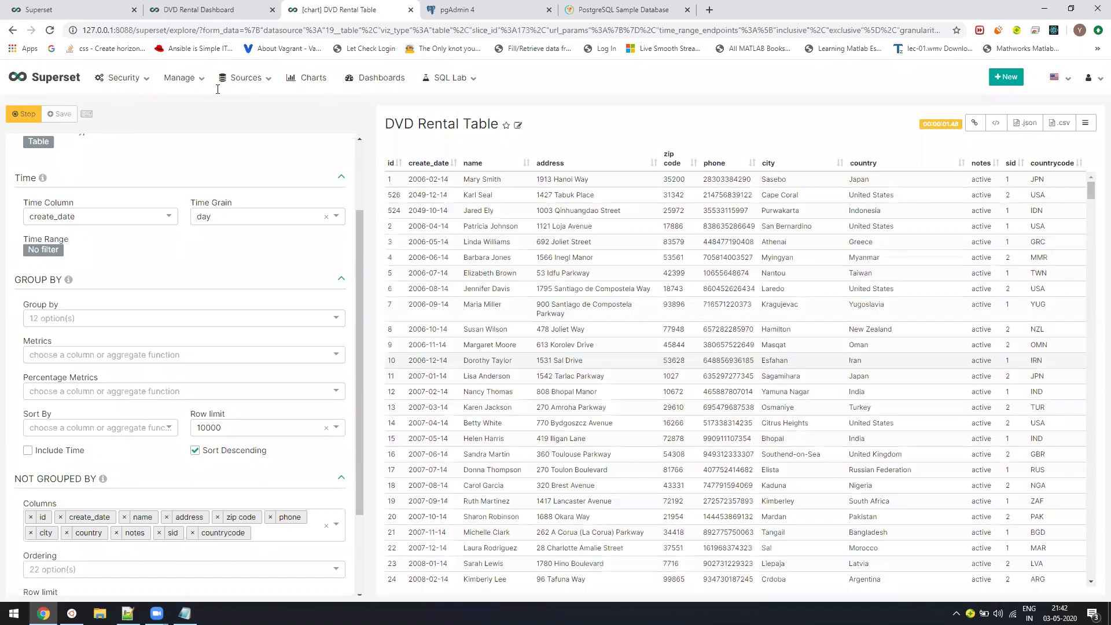
From the Charts list, create a Filter Box chart on client_list_with_countrycode_create_date_new
{"action": "left_click", "coordinate": [310, 78]}
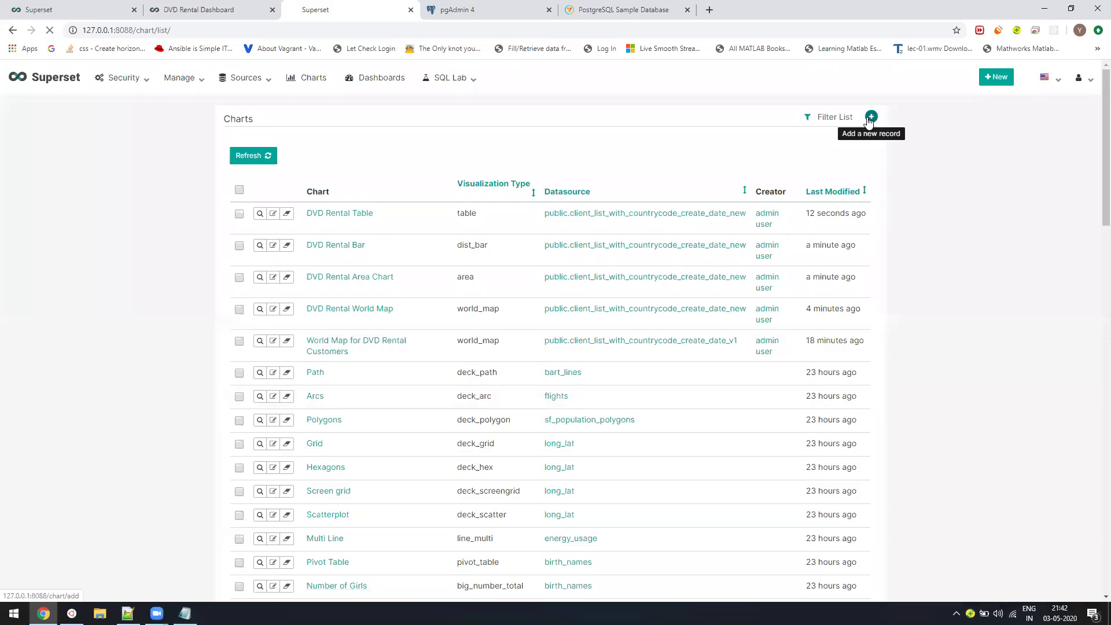
{"action": "left_click", "coordinate": [870, 120]}
{"action": "left_click", "coordinate": [565, 183]}
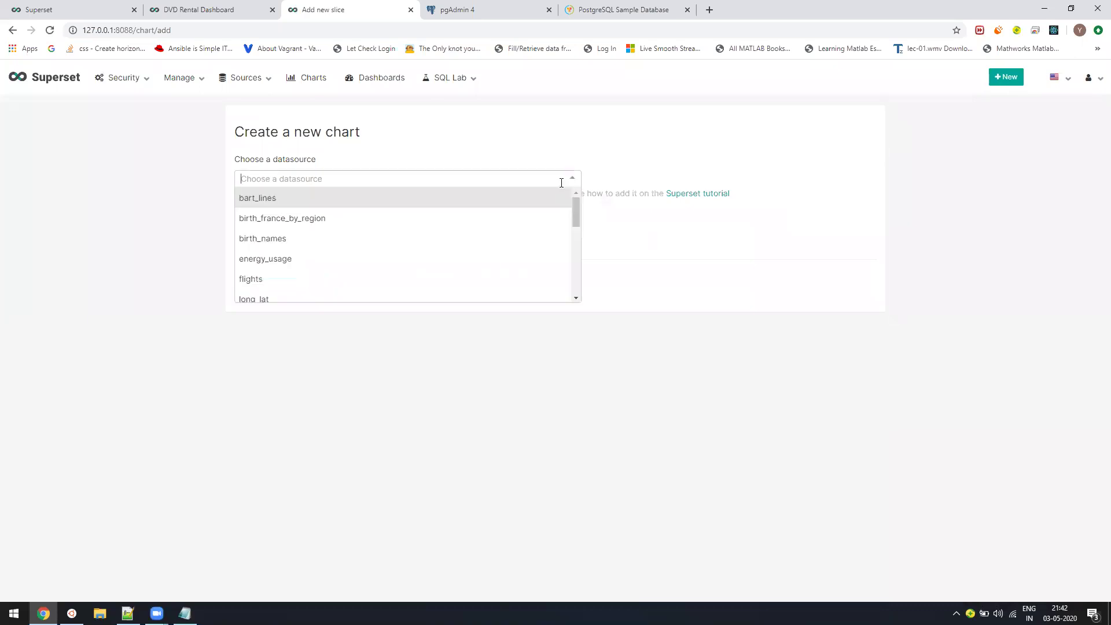
{"action": "scroll", "coordinate": [328, 286], "scroll_direction": "down", "scroll_amount": 2}
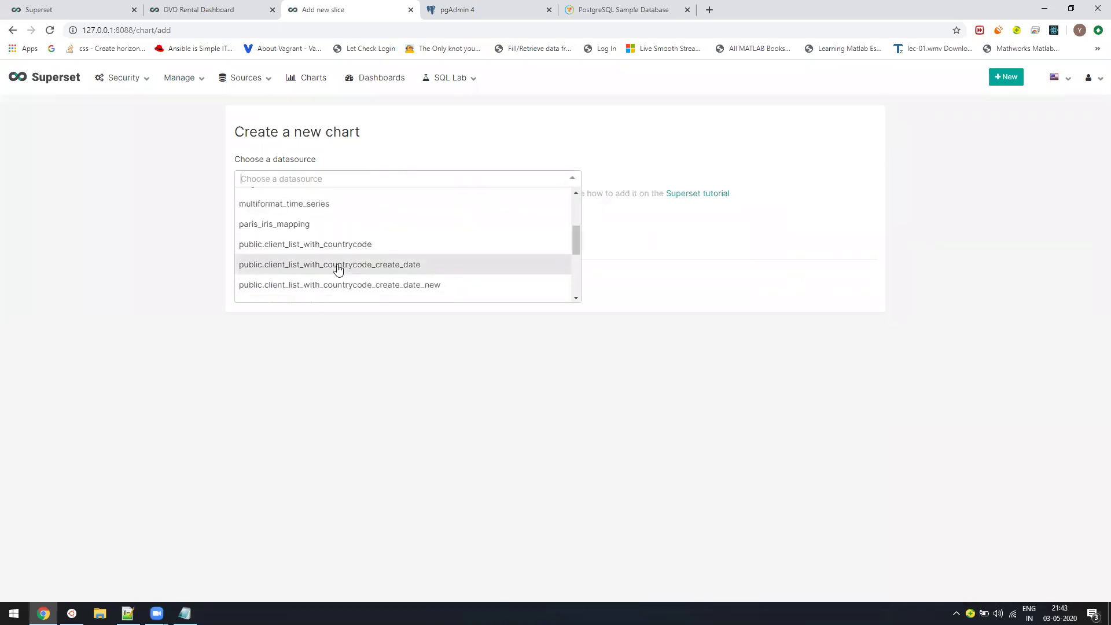
{"action": "left_click", "coordinate": [340, 285]}
{"action": "left_click", "coordinate": [247, 235]}
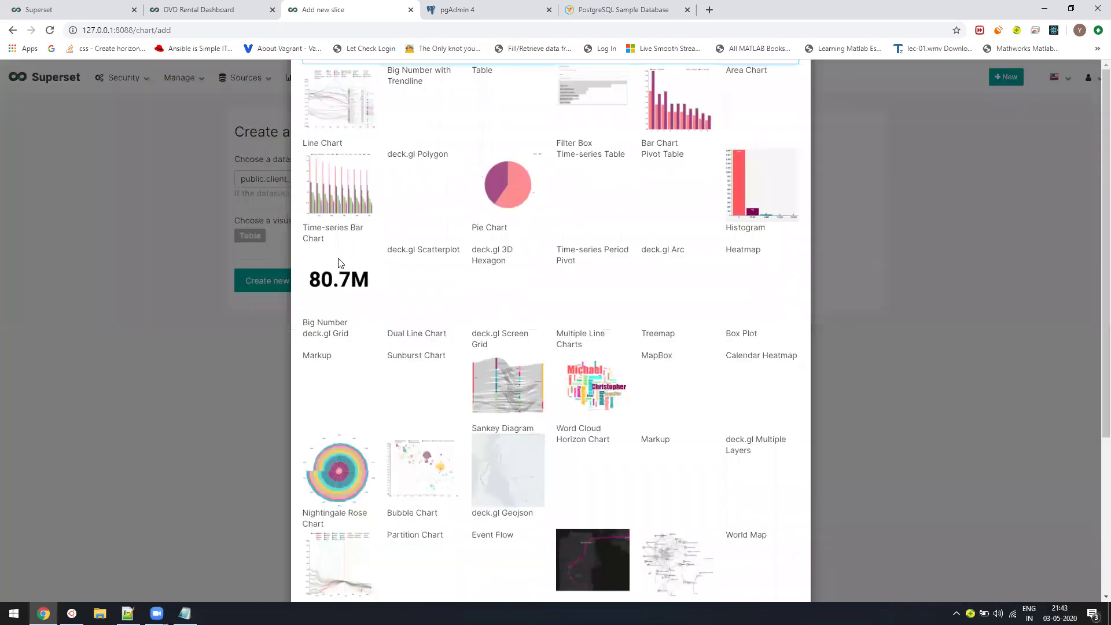
{"action": "scroll", "coordinate": [440, 331], "scroll_direction": "down", "scroll_amount": 5}
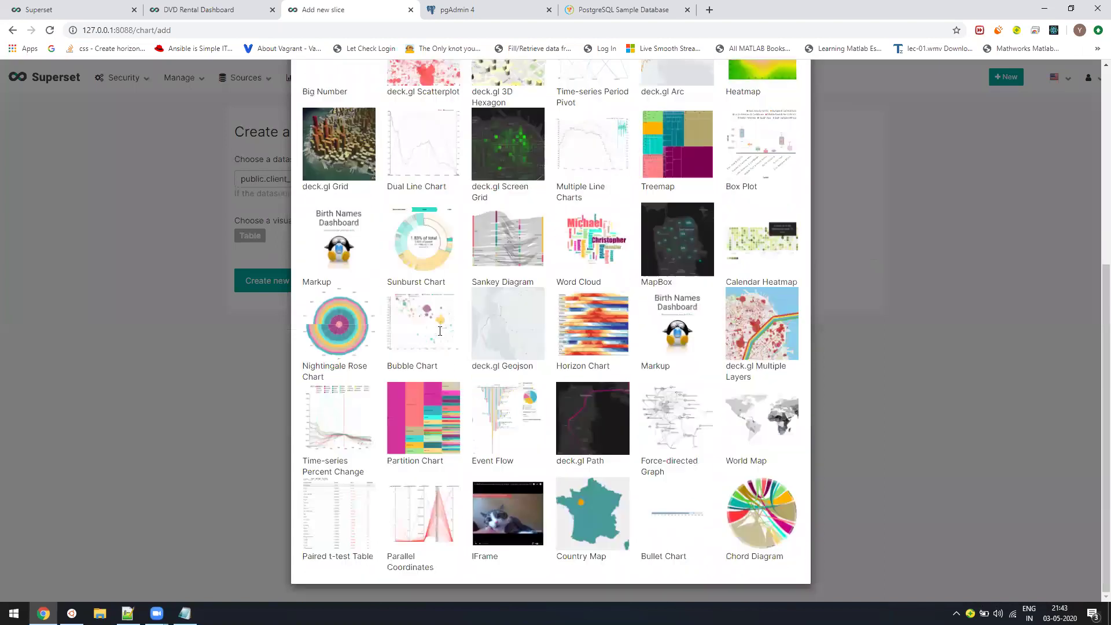
{"action": "scroll", "coordinate": [576, 425], "scroll_direction": "up", "scroll_amount": 4}
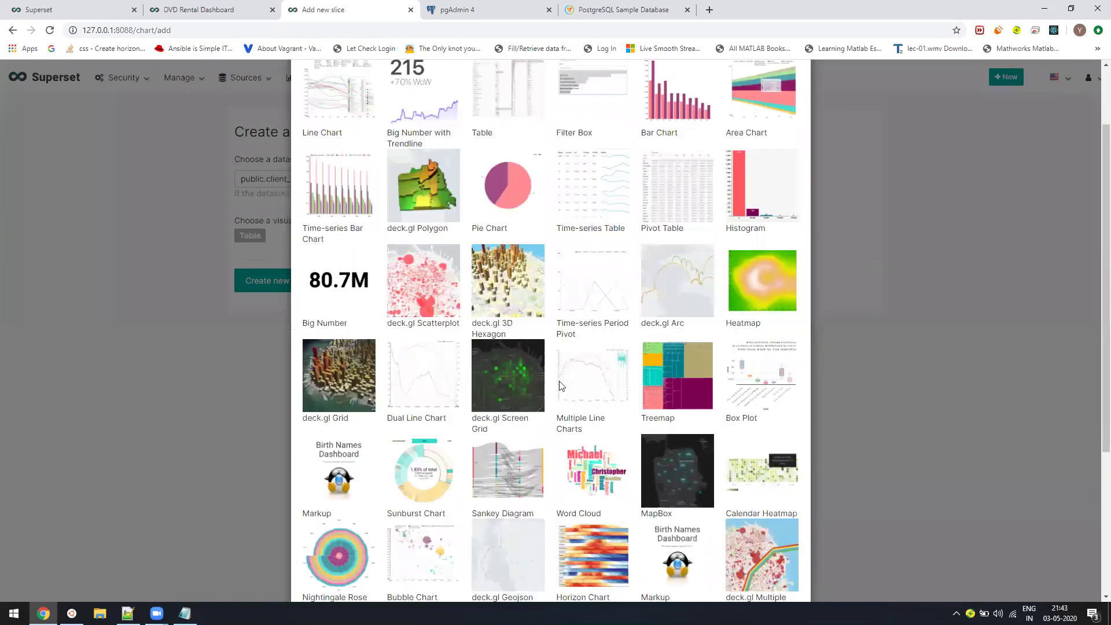
{"action": "left_click", "coordinate": [579, 107]}
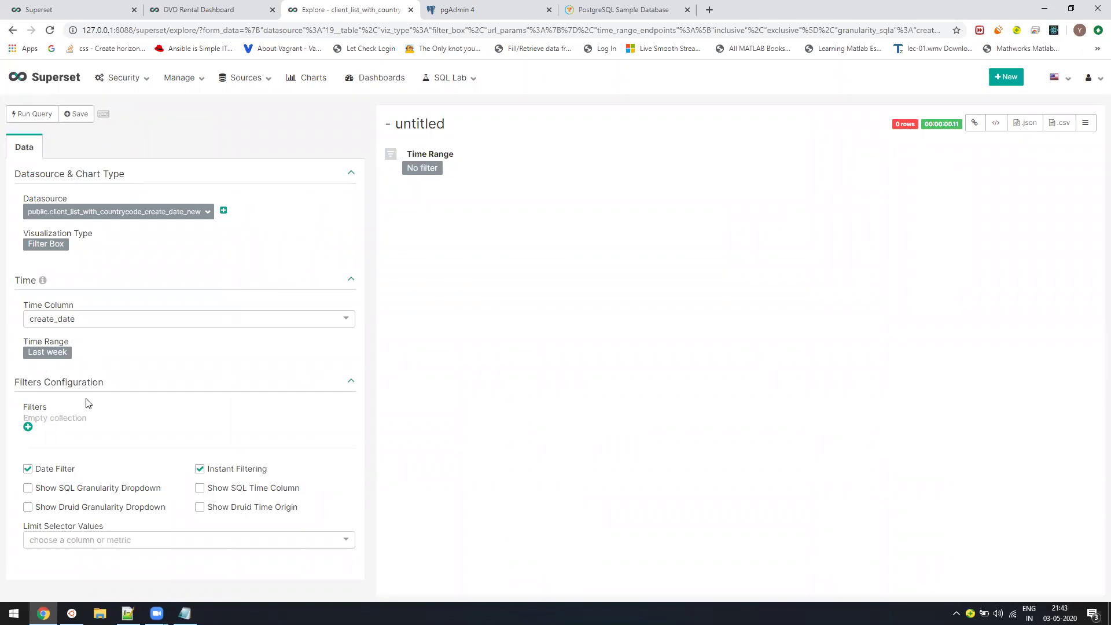
Add a filter on the country column labelled Countries and run the query
{"action": "left_click", "coordinate": [28, 426]}
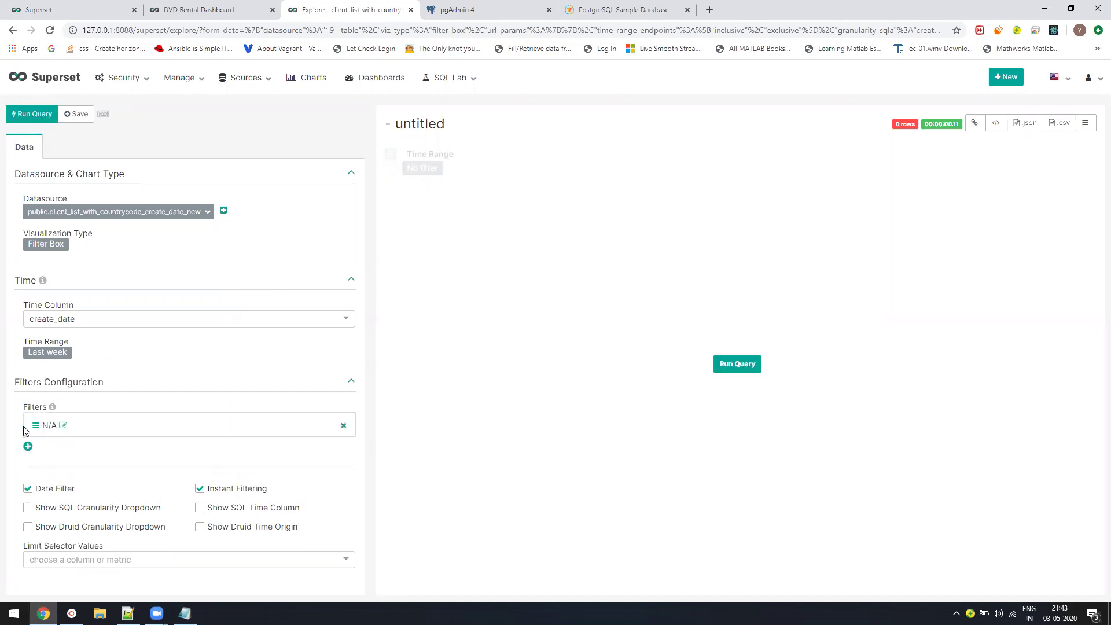
{"action": "left_click", "coordinate": [63, 426]}
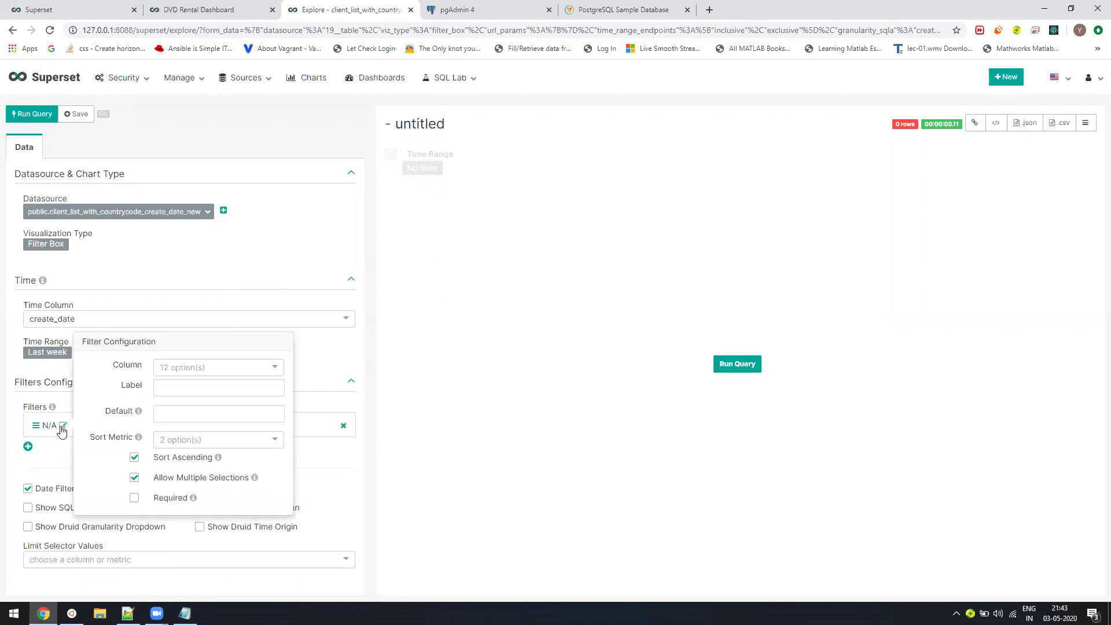
{"action": "left_click", "coordinate": [276, 369]}
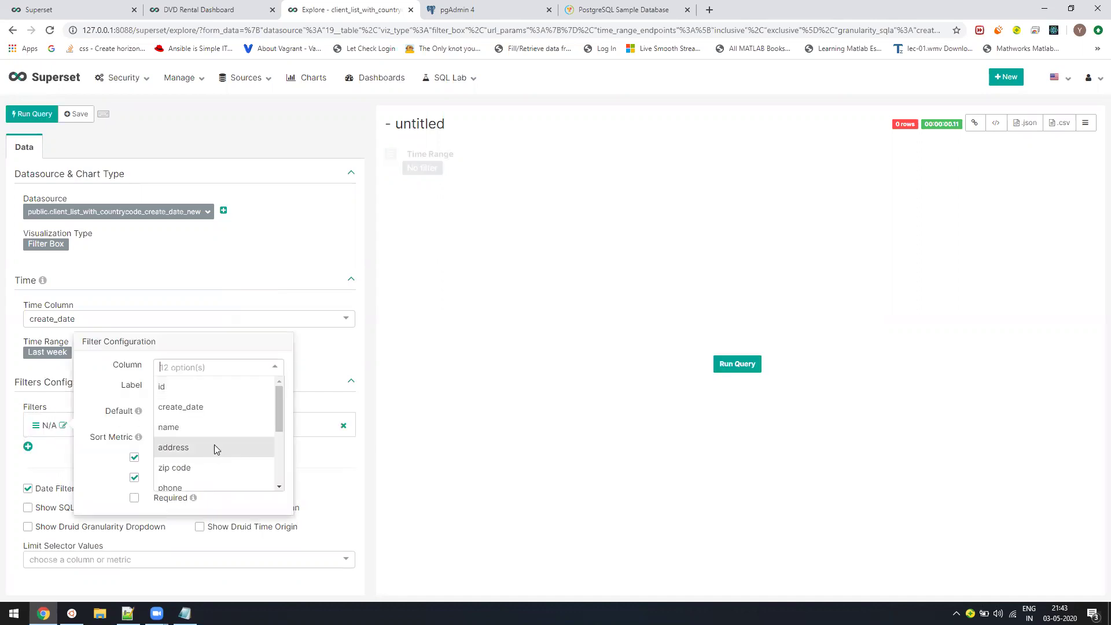
{"action": "scroll", "coordinate": [213, 450], "scroll_direction": "down", "scroll_amount": 2}
{"action": "left_click", "coordinate": [204, 412]}
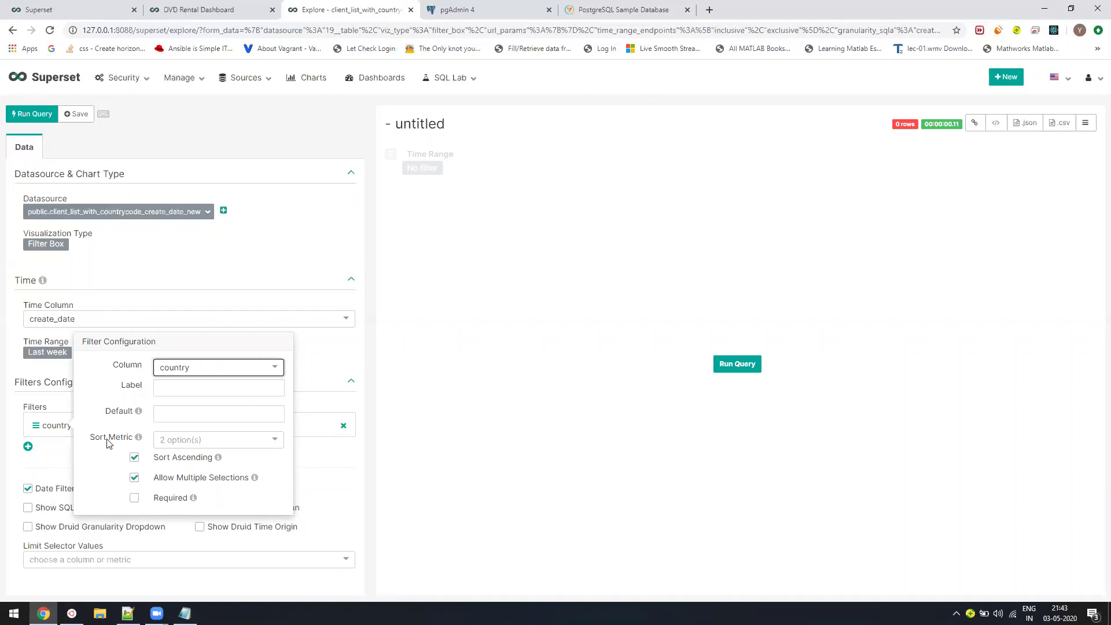
{"action": "left_click", "coordinate": [193, 389]}
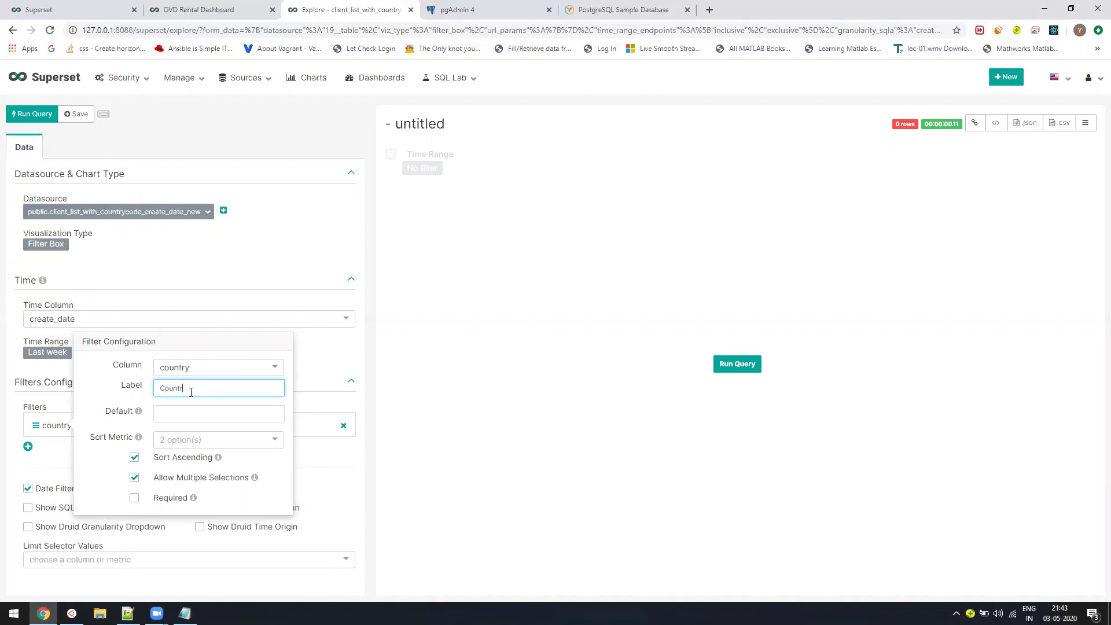
{"action": "left_click", "coordinate": [33, 476]}
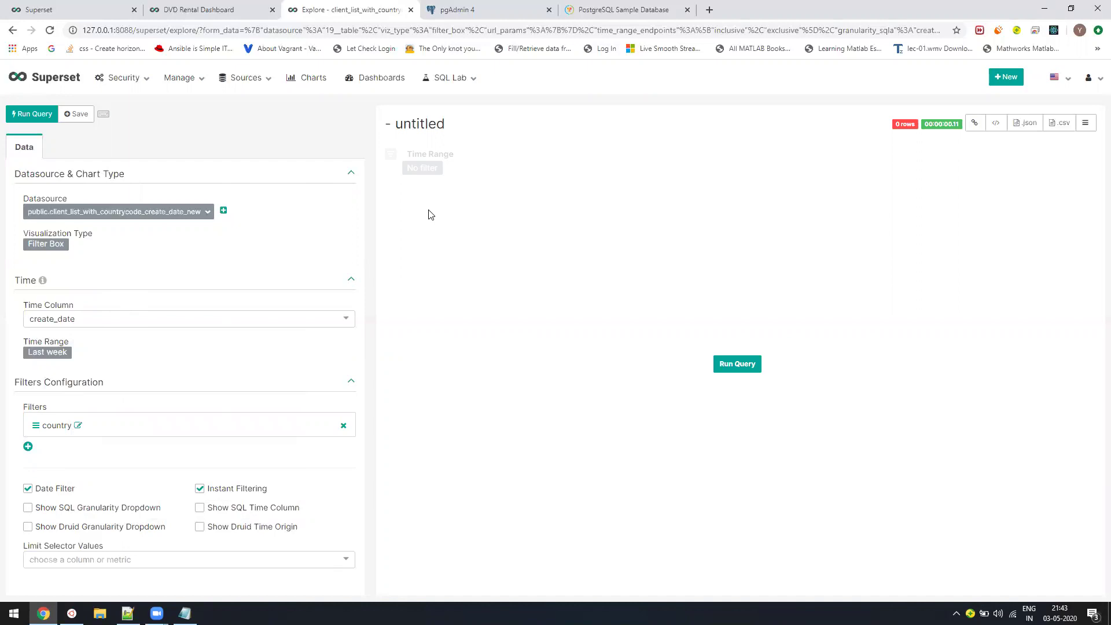
{"action": "left_click", "coordinate": [721, 364]}
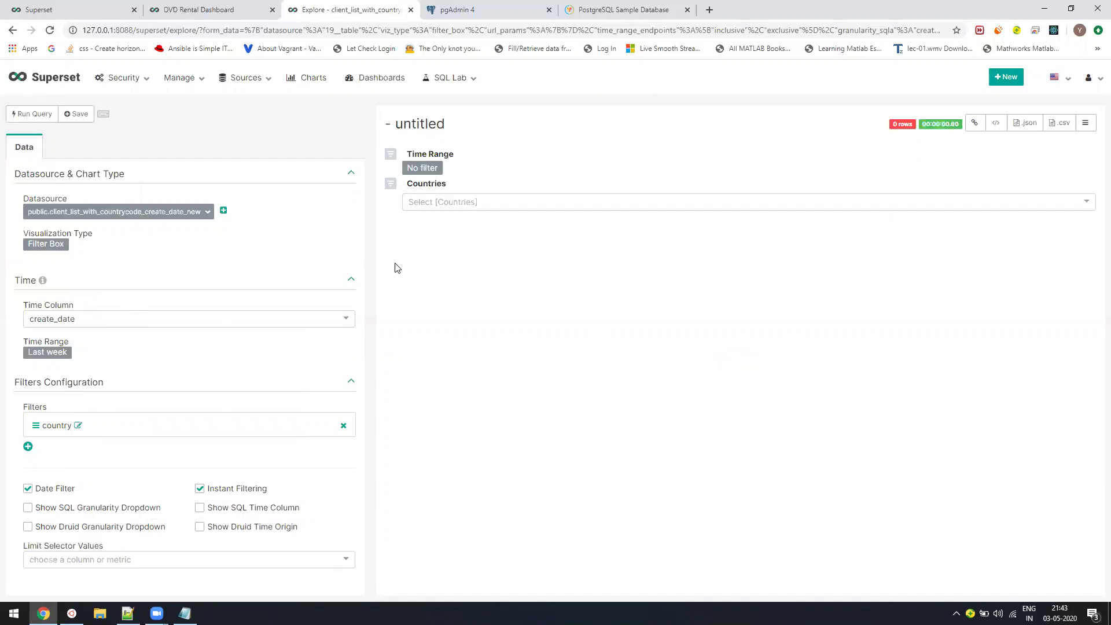
Recheck the country filter setting and test searching 'ind' in the Countries selector
{"action": "left_click", "coordinate": [1081, 208]}
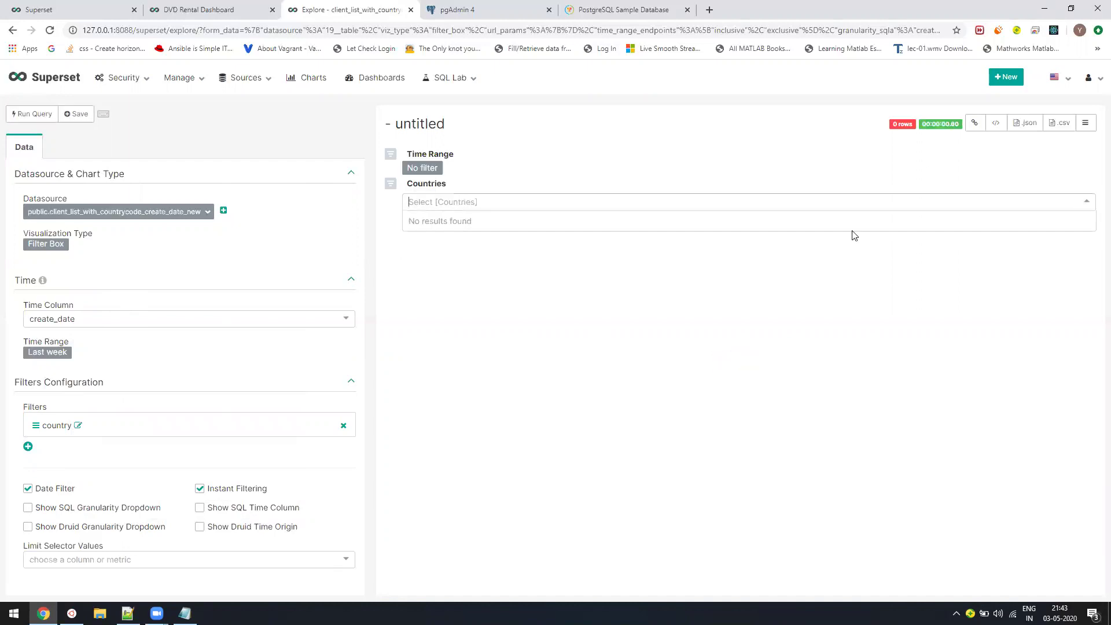
{"action": "left_click", "coordinate": [180, 213]}
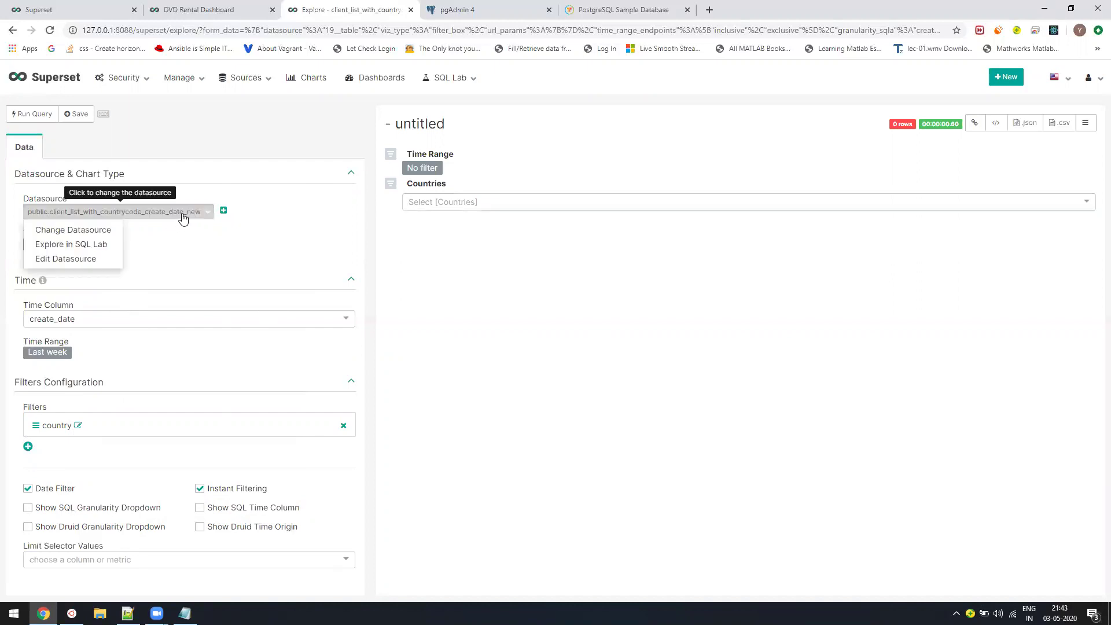
{"action": "left_click", "coordinate": [81, 428]}
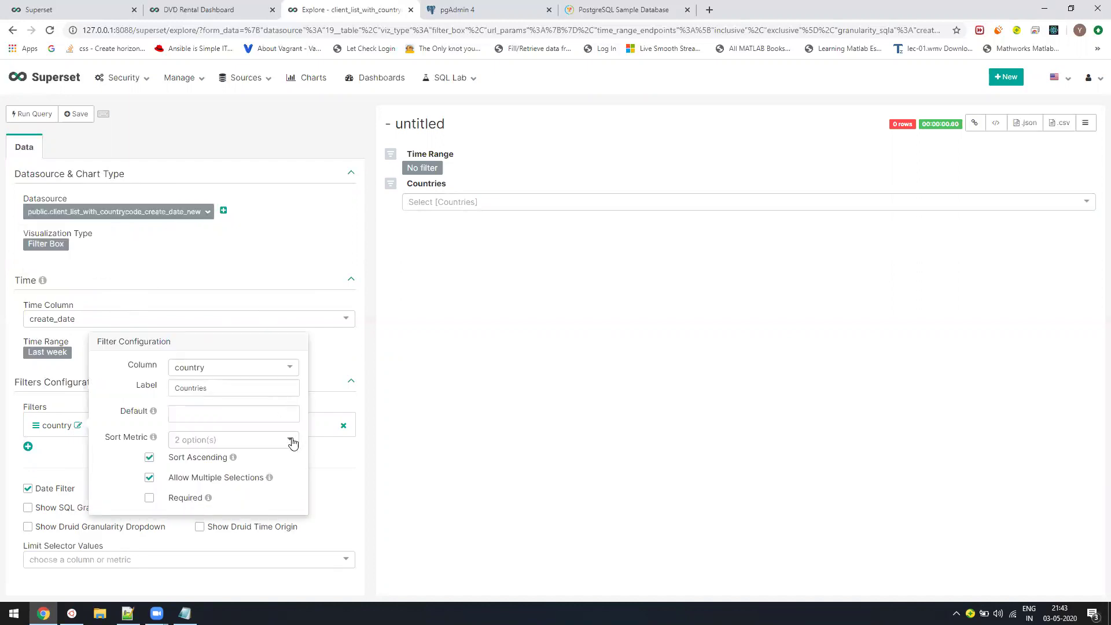
{"action": "left_click", "coordinate": [290, 368]}
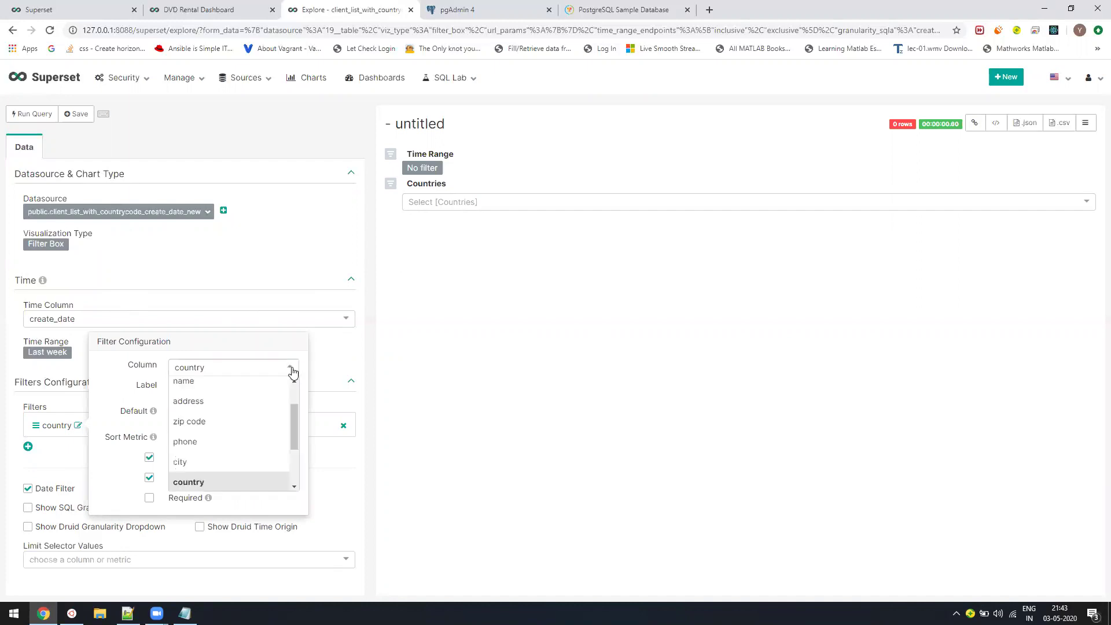
{"action": "left_click", "coordinate": [290, 368]}
{"action": "left_click", "coordinate": [515, 332]}
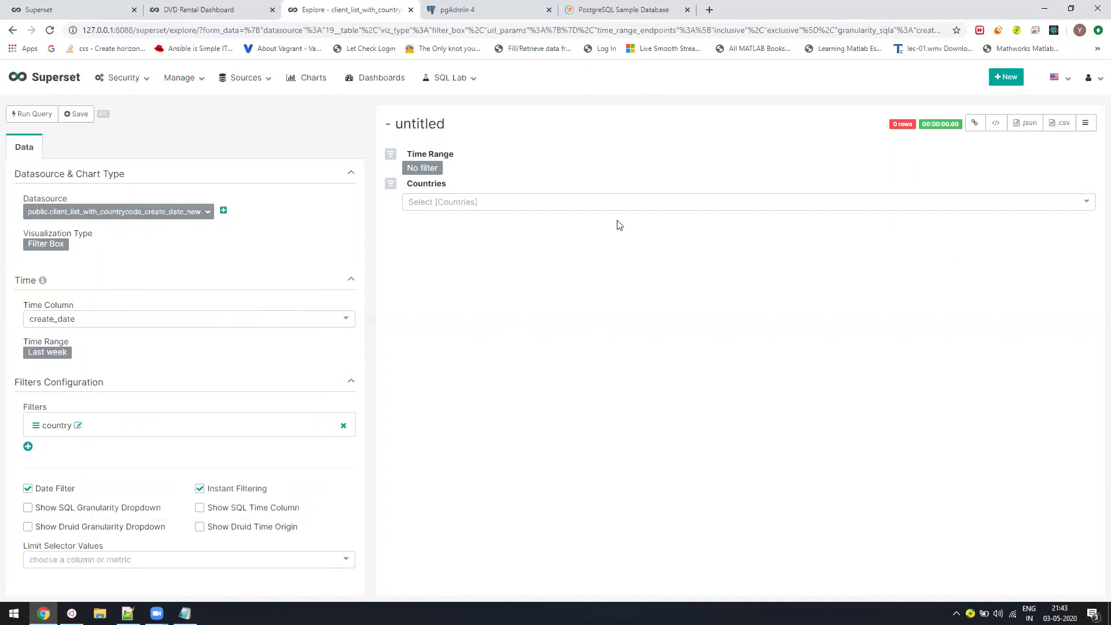
{"action": "left_click", "coordinate": [1091, 205]}
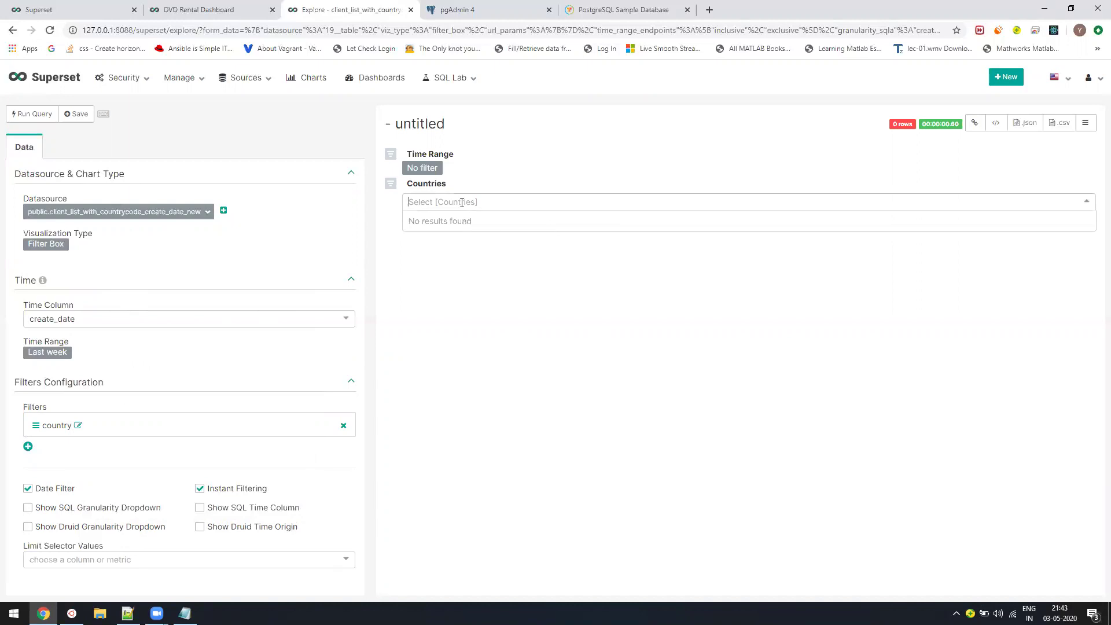
{"action": "type", "text": "ind"}
{"action": "key", "text": "BackSpace"}
{"action": "key", "text": "BackSpace"}
{"action": "key", "text": "BackSpace"}
{"action": "key", "text": "BackSpace"}
Retitle the filter chart 'DVD Rental Filters'
{"action": "left_click", "coordinate": [405, 132]}
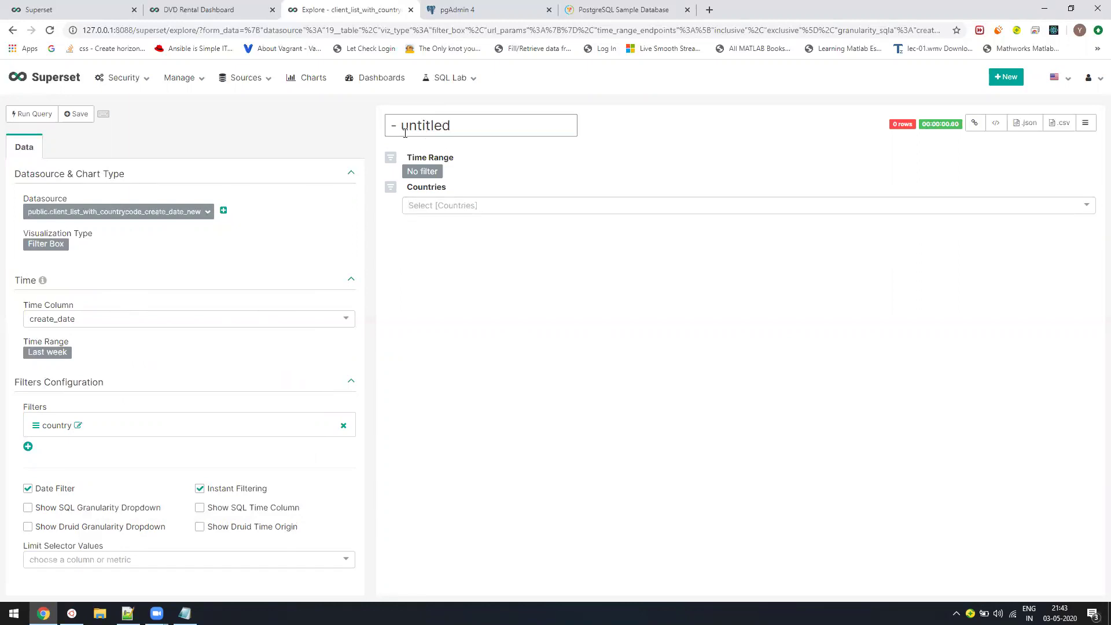
{"action": "key", "text": "ctrl+a"}
{"action": "left_click", "coordinate": [446, 126]}
{"action": "key", "text": "ctrl+a"}
{"action": "type", "text": "D"}
{"action": "key", "text": "Home"}
{"action": "type", "text": "DVD Renta"}
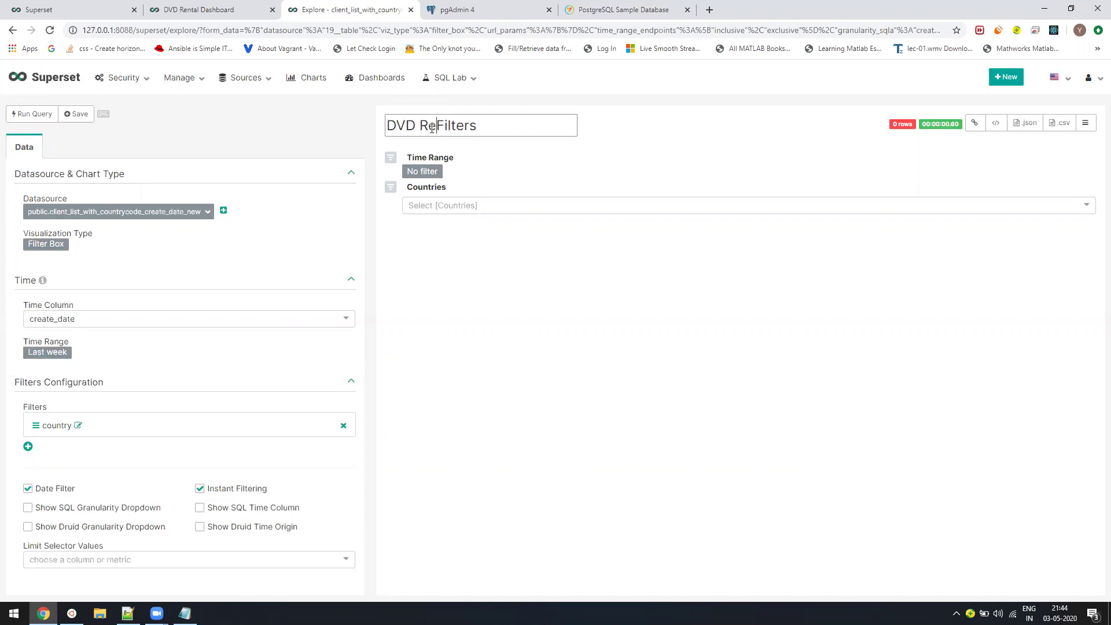
{"action": "type", "text": "l"}
{"action": "key", "text": "Return"}
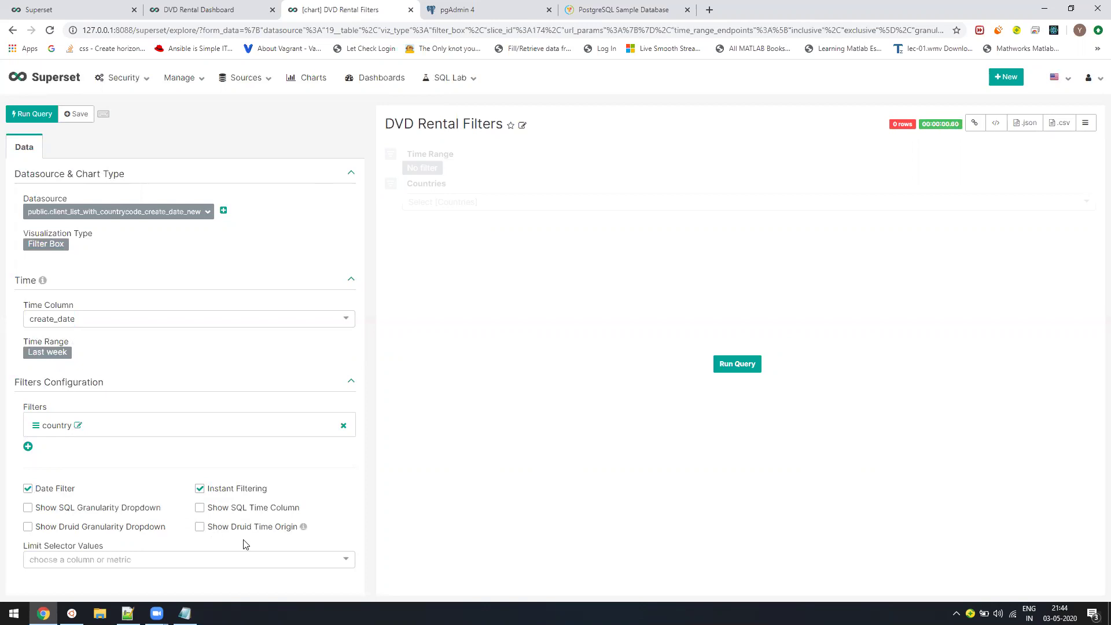
Set the time range to No filter and rerun the query
{"action": "left_click", "coordinate": [49, 353]}
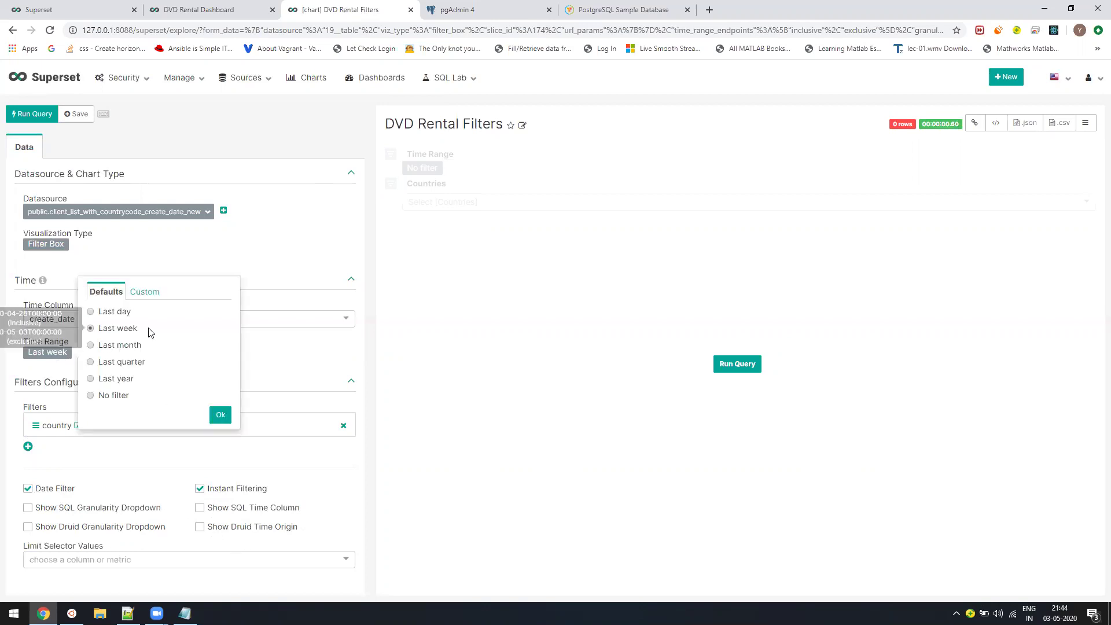
{"action": "left_click", "coordinate": [143, 291]}
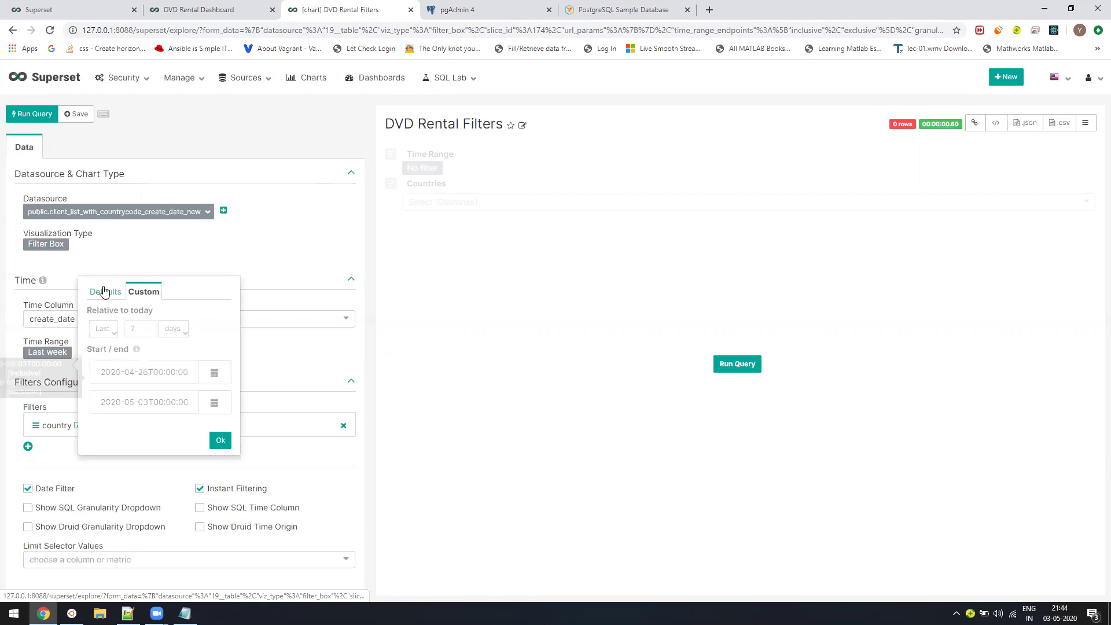
{"action": "left_click", "coordinate": [106, 291]}
{"action": "left_click", "coordinate": [93, 396]}
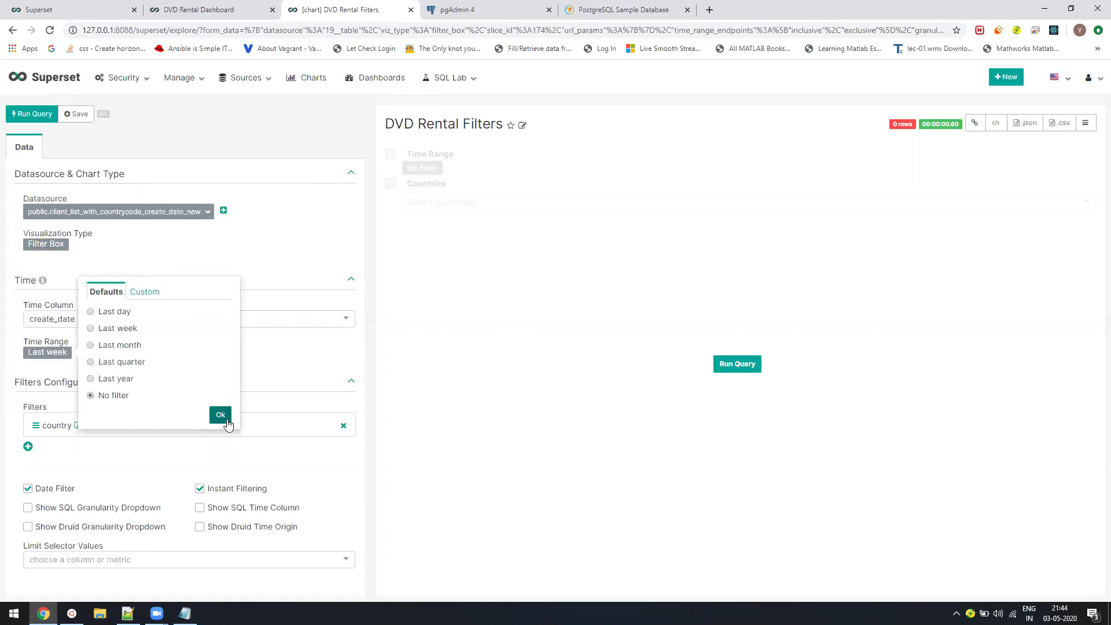
{"action": "left_click", "coordinate": [221, 415]}
{"action": "left_click", "coordinate": [747, 368]}
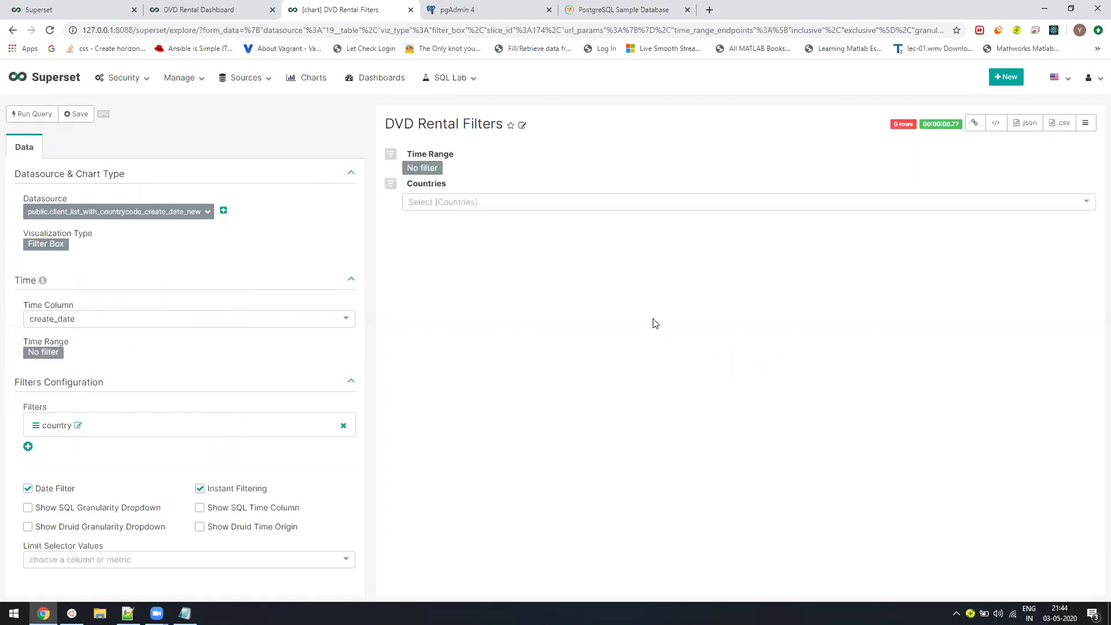
Check the country list, then overwrite the saved DVD Rental Filters chart
{"action": "left_click", "coordinate": [1082, 203]}
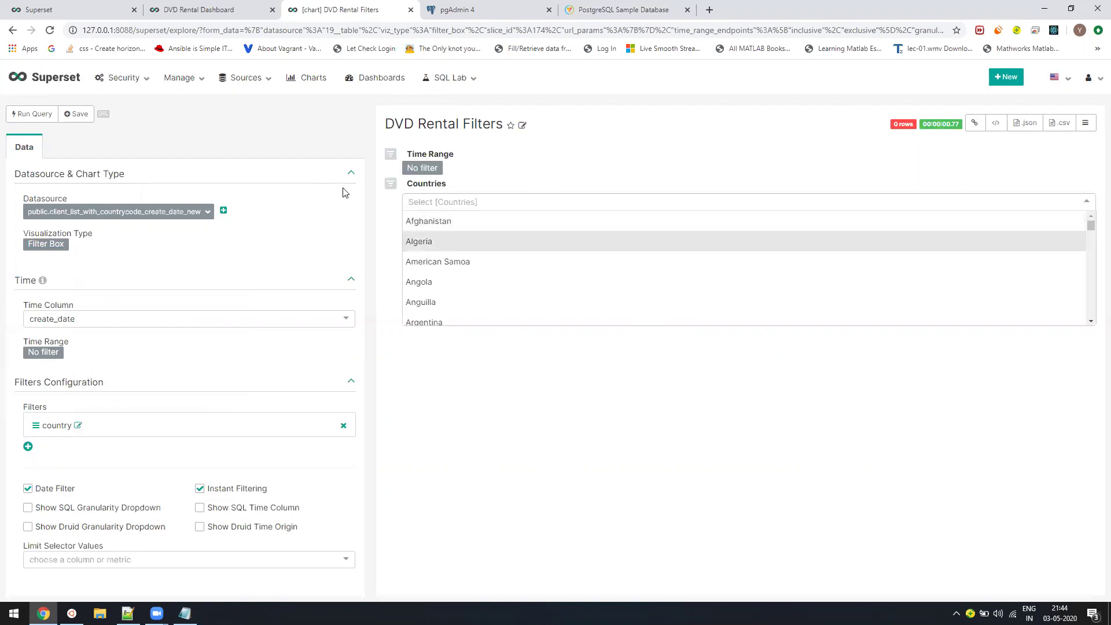
{"action": "left_click", "coordinate": [237, 192]}
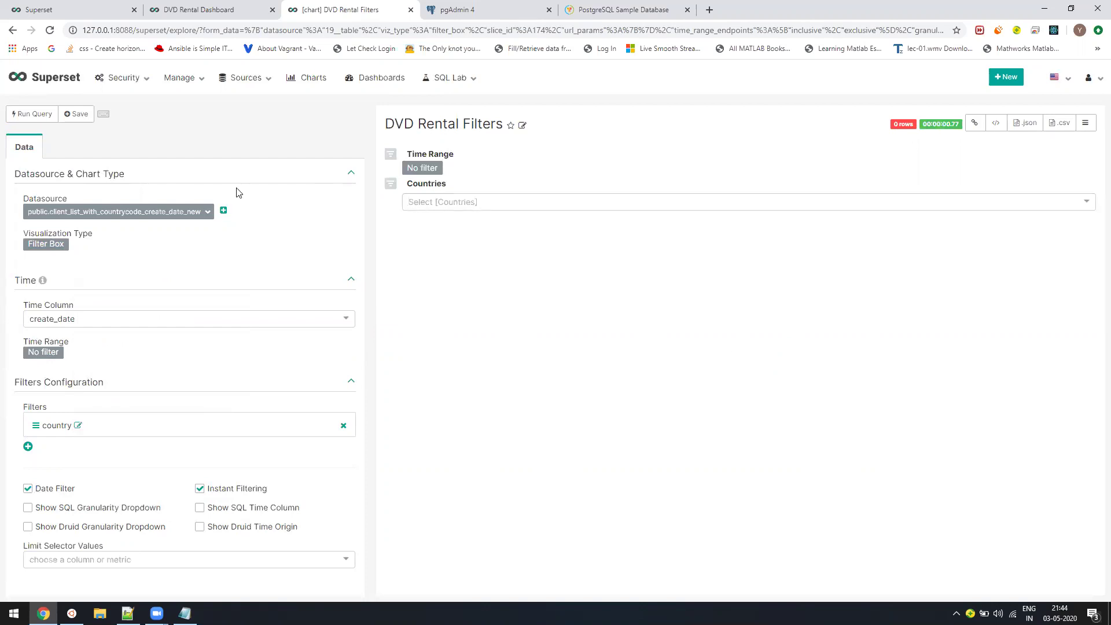
{"action": "left_click", "coordinate": [79, 114]}
{"action": "left_click", "coordinate": [414, 284]}
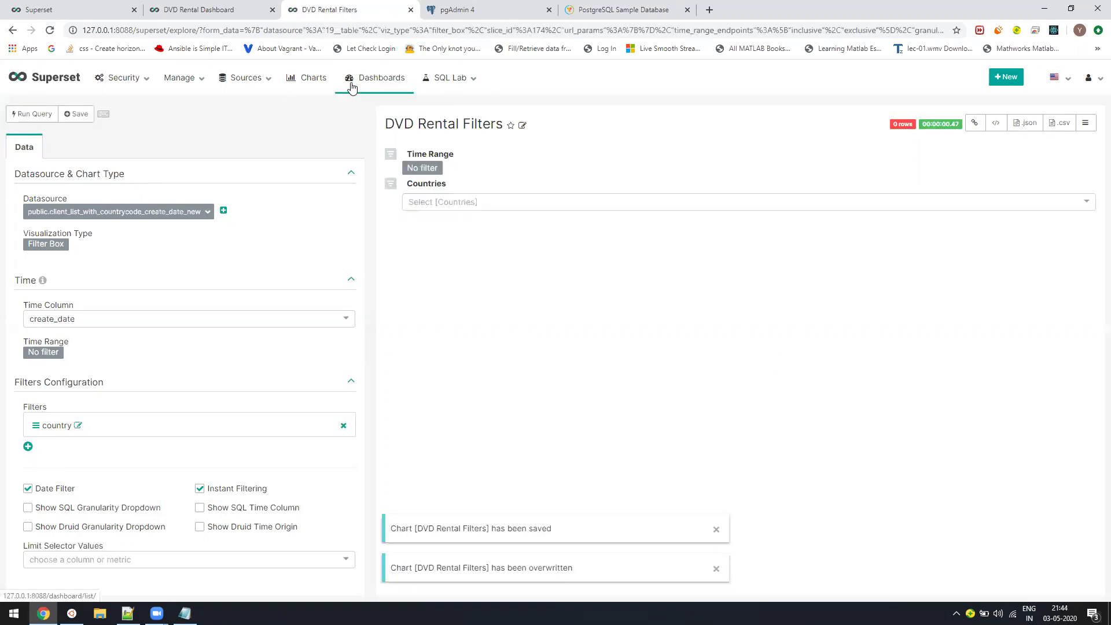
Create a new dashboard titled 'DVD Rental Main Dashboard' and save it
{"action": "left_click", "coordinate": [352, 86]}
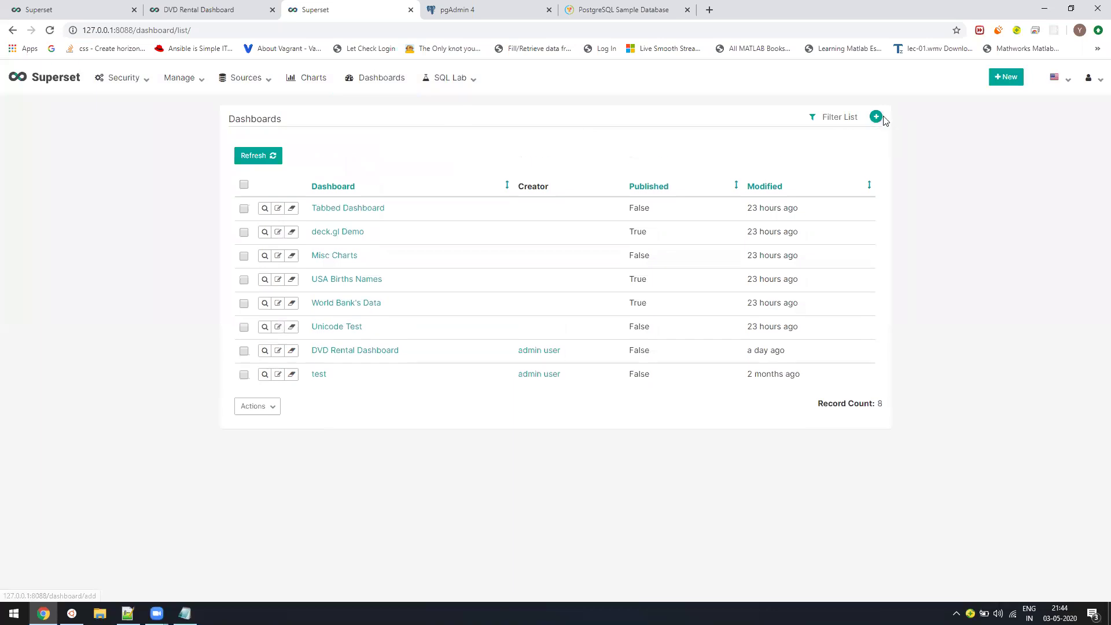
{"action": "left_click", "coordinate": [876, 117]}
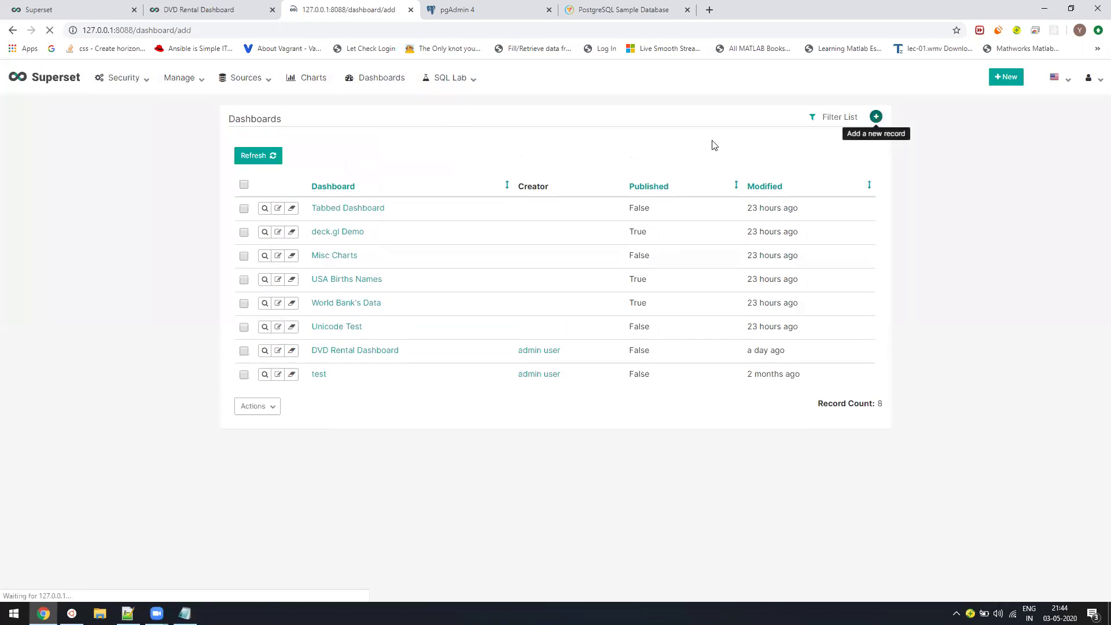
{"action": "left_click", "coordinate": [431, 143]}
{"action": "type", "text": "DVD Re"}
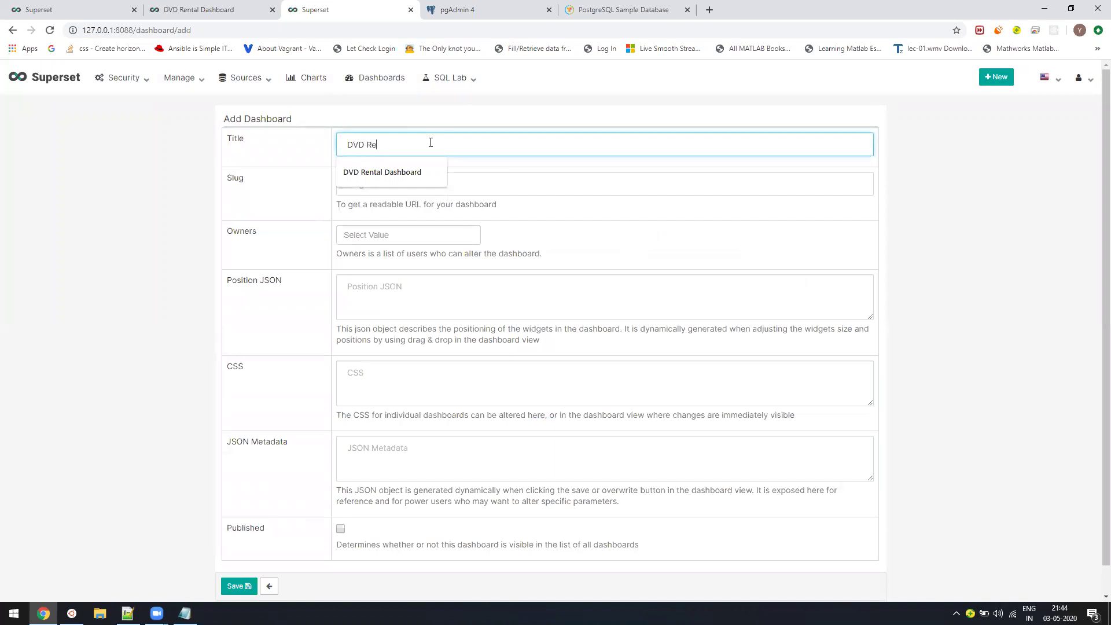
{"action": "type", "text": "ntal Main Dashboard"}
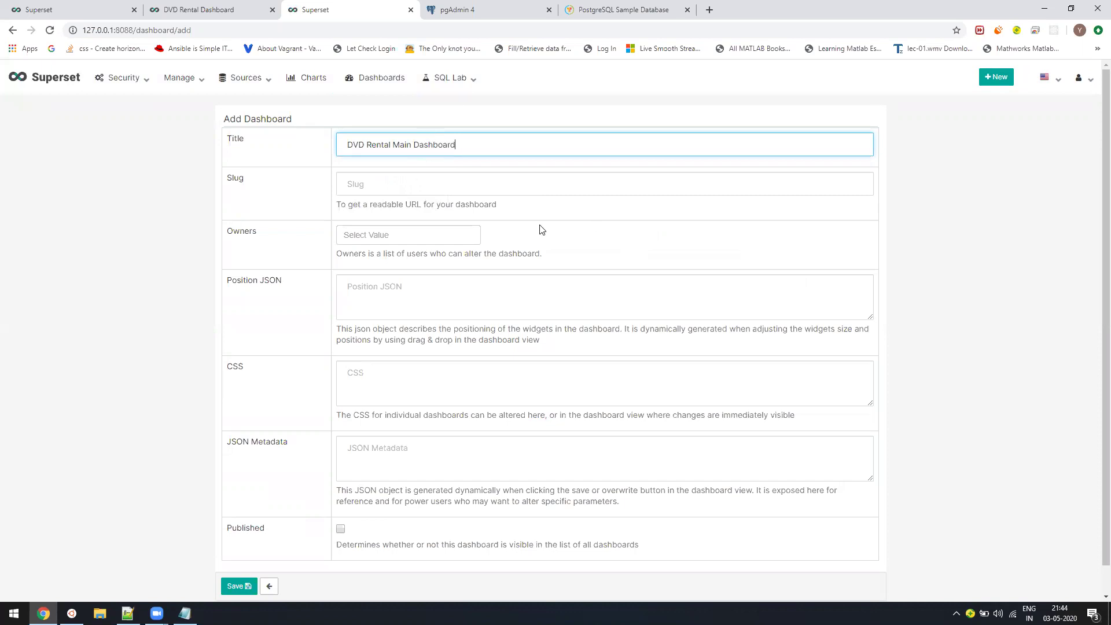
{"action": "scroll", "coordinate": [284, 230], "scroll_direction": "down", "scroll_amount": 1}
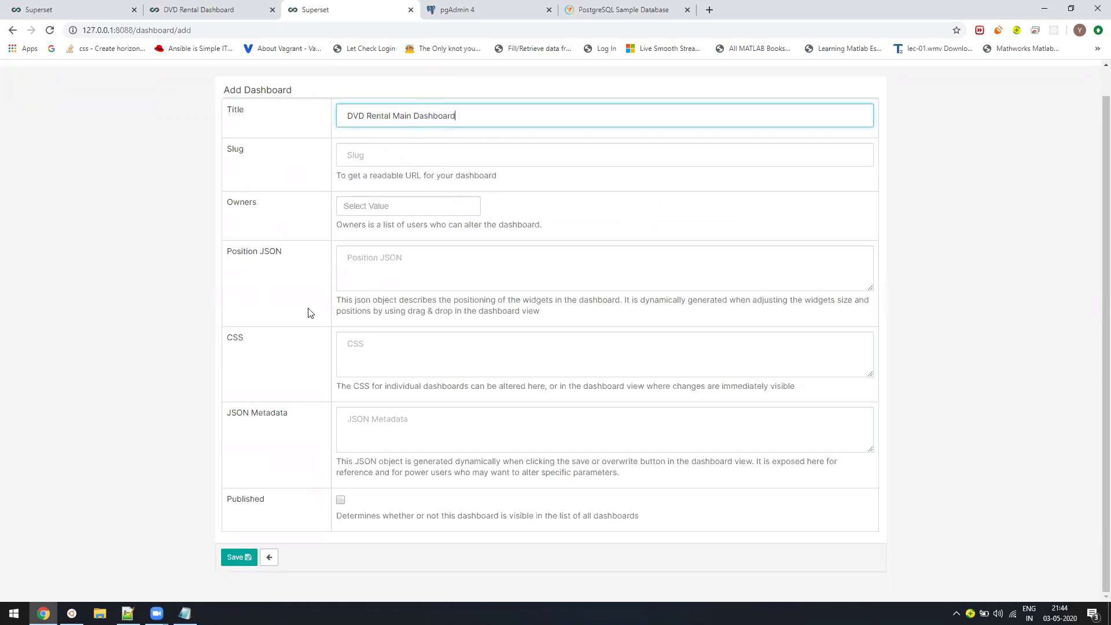
{"action": "left_click", "coordinate": [341, 365]}
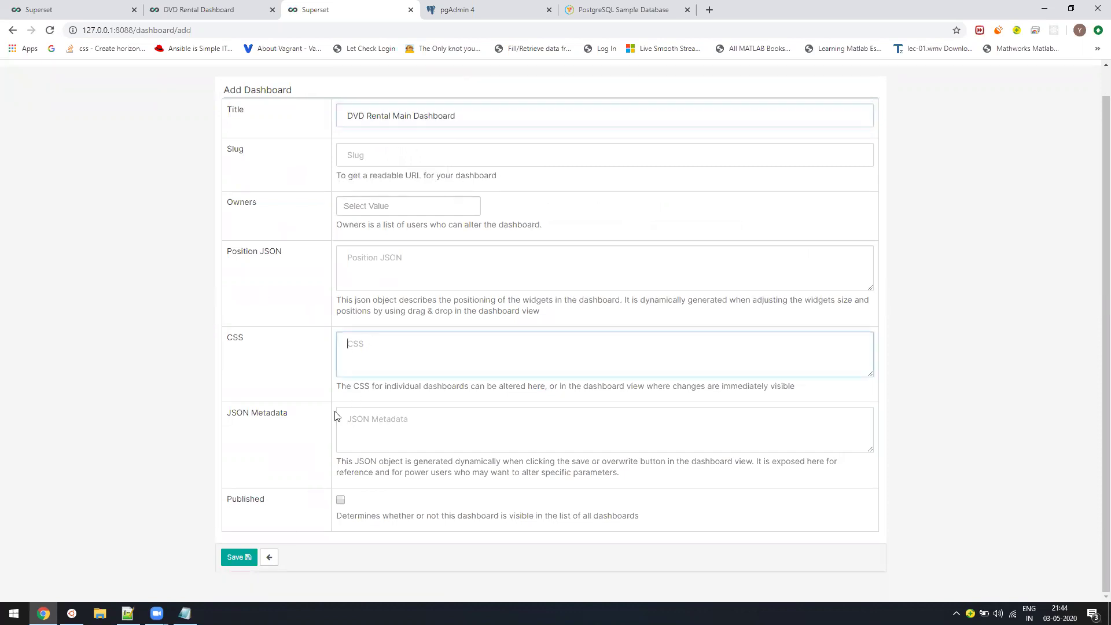
{"action": "left_click", "coordinate": [237, 560]}
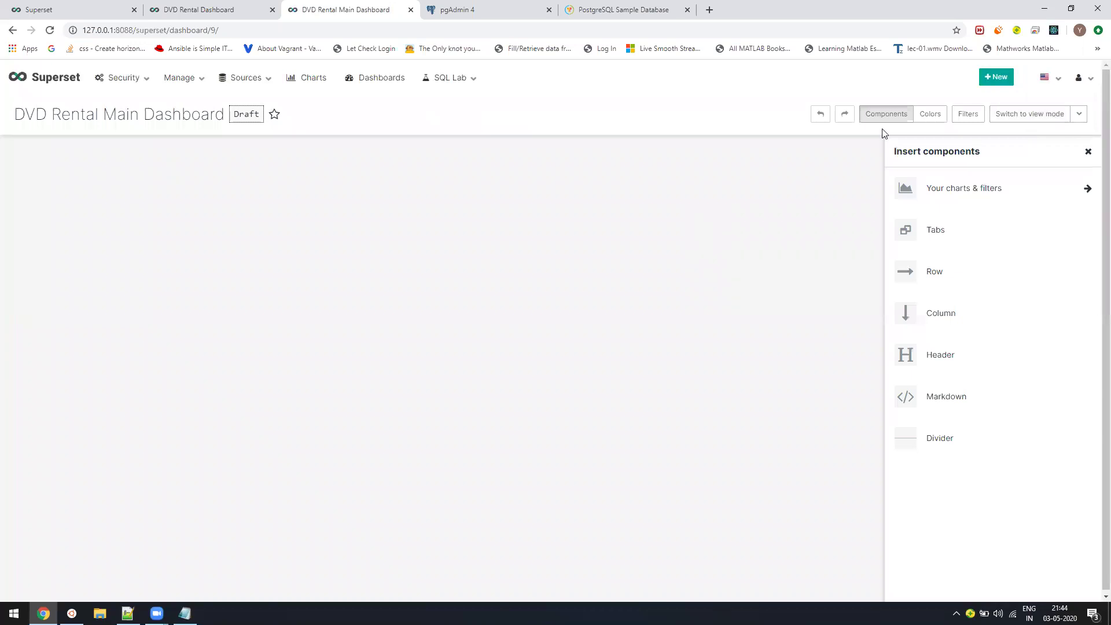
Add a row holding DVD Rental Filters, Area Chart and Bar side by side
{"action": "left_click", "coordinate": [1020, 119]}
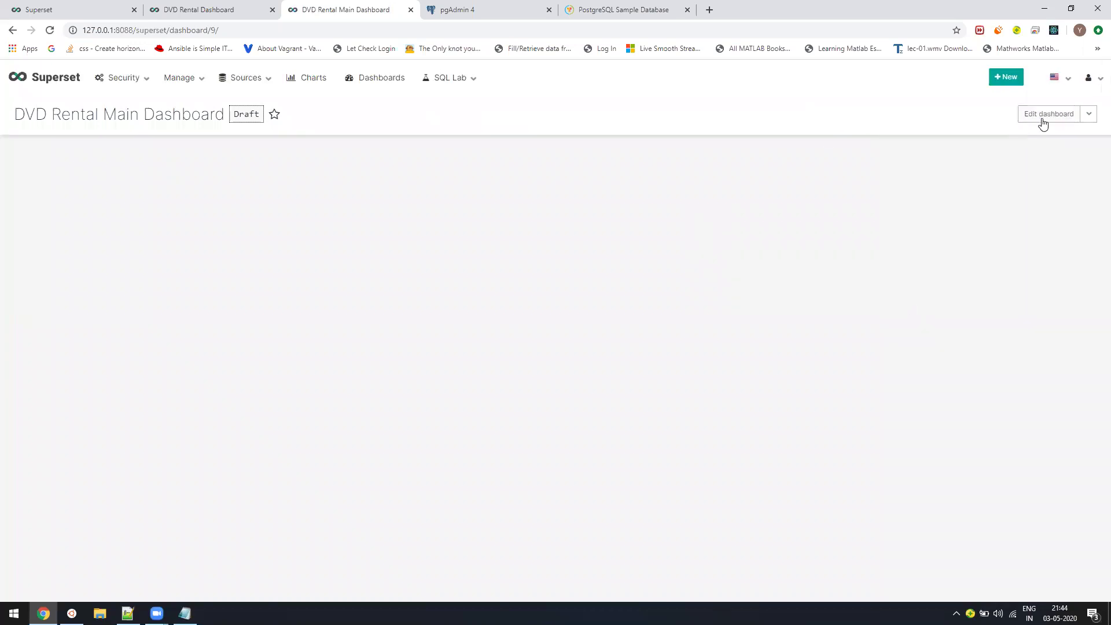
{"action": "left_click", "coordinate": [1042, 120]}
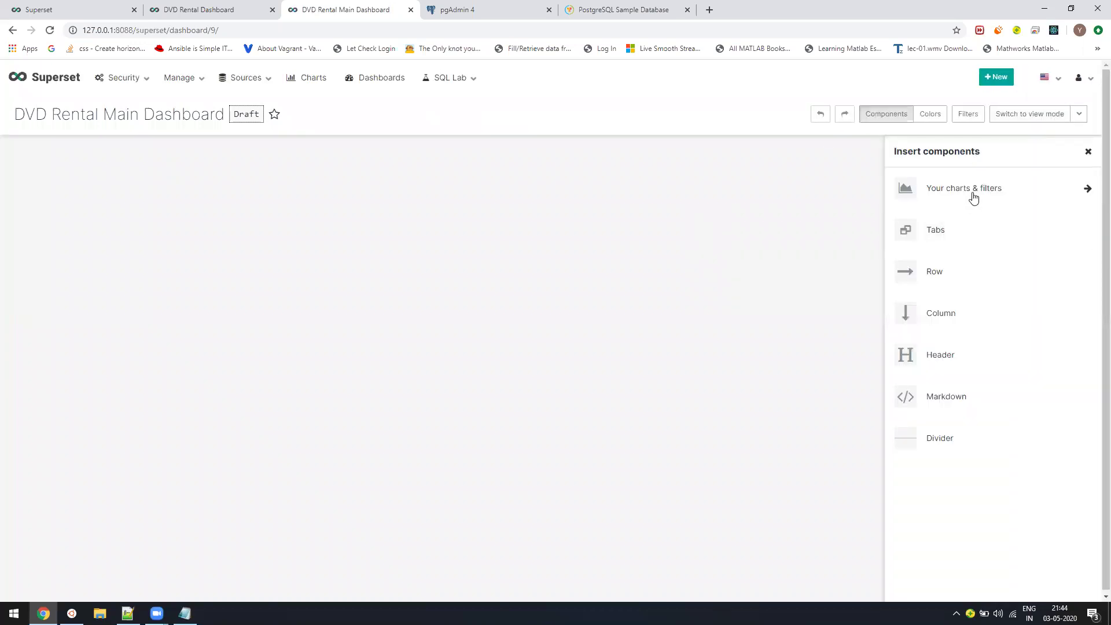
{"action": "left_click_drag", "start_coordinate": [933, 273], "coordinate": [282, 178]}
{"action": "left_click_drag", "start_coordinate": [933, 272], "coordinate": [215, 141]}
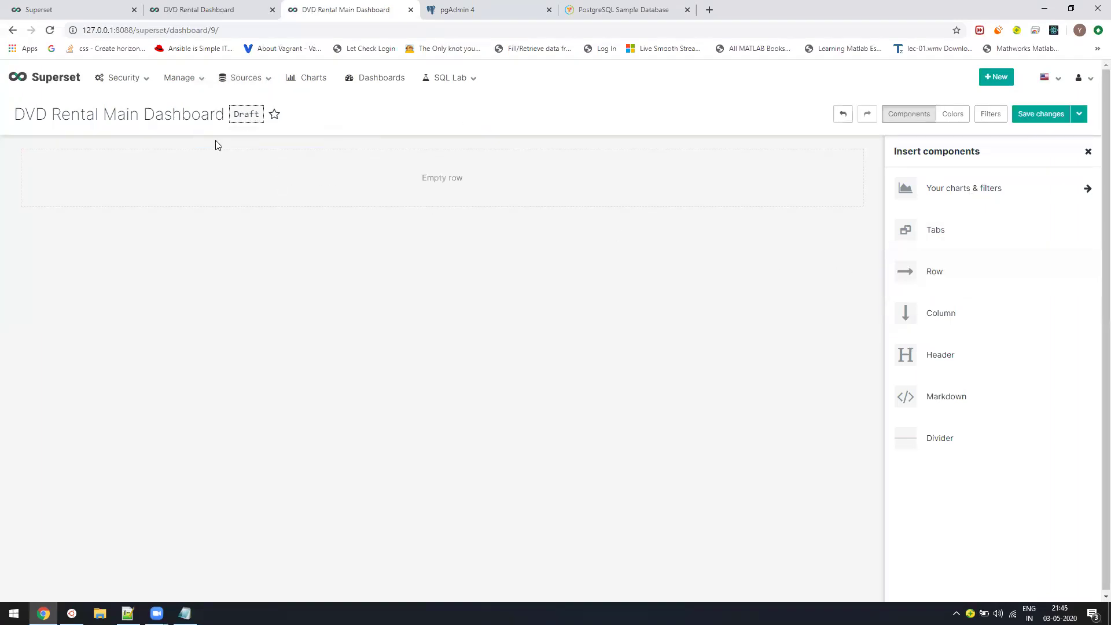
{"action": "left_click", "coordinate": [1005, 188]}
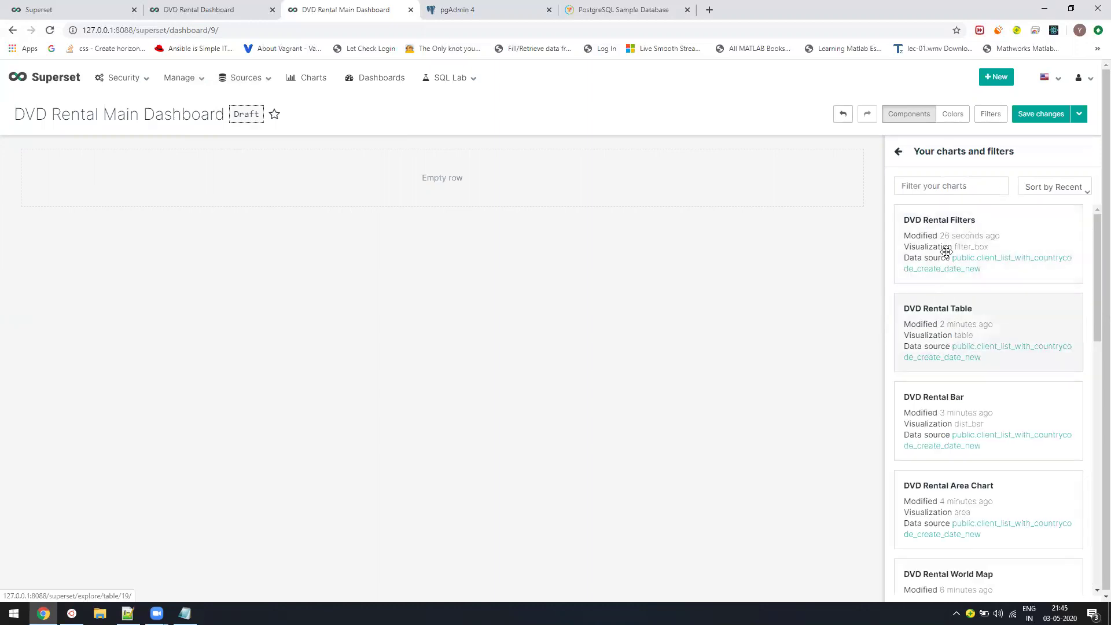
{"action": "left_click_drag", "start_coordinate": [945, 250], "coordinate": [34, 186]}
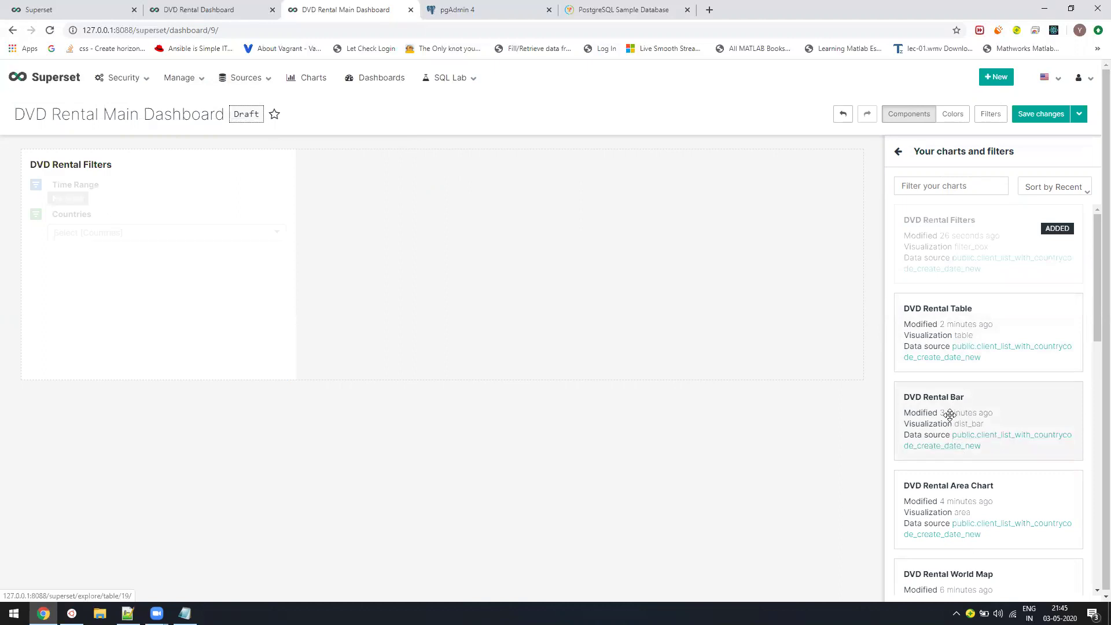
{"action": "left_click_drag", "start_coordinate": [952, 501], "coordinate": [381, 231]}
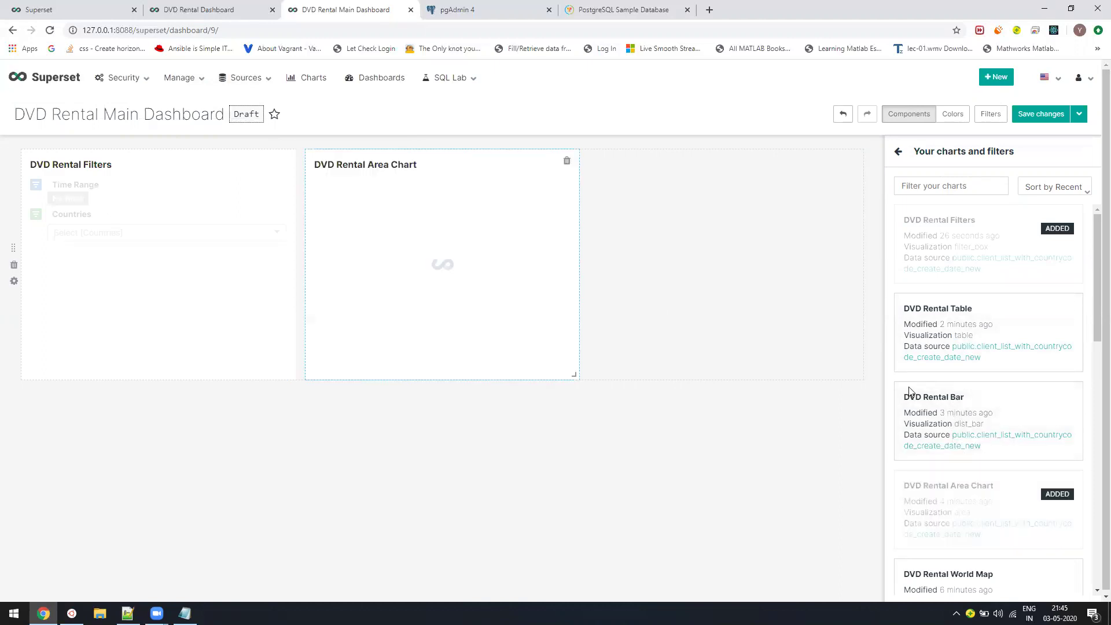
{"action": "left_click_drag", "start_coordinate": [962, 403], "coordinate": [724, 283]}
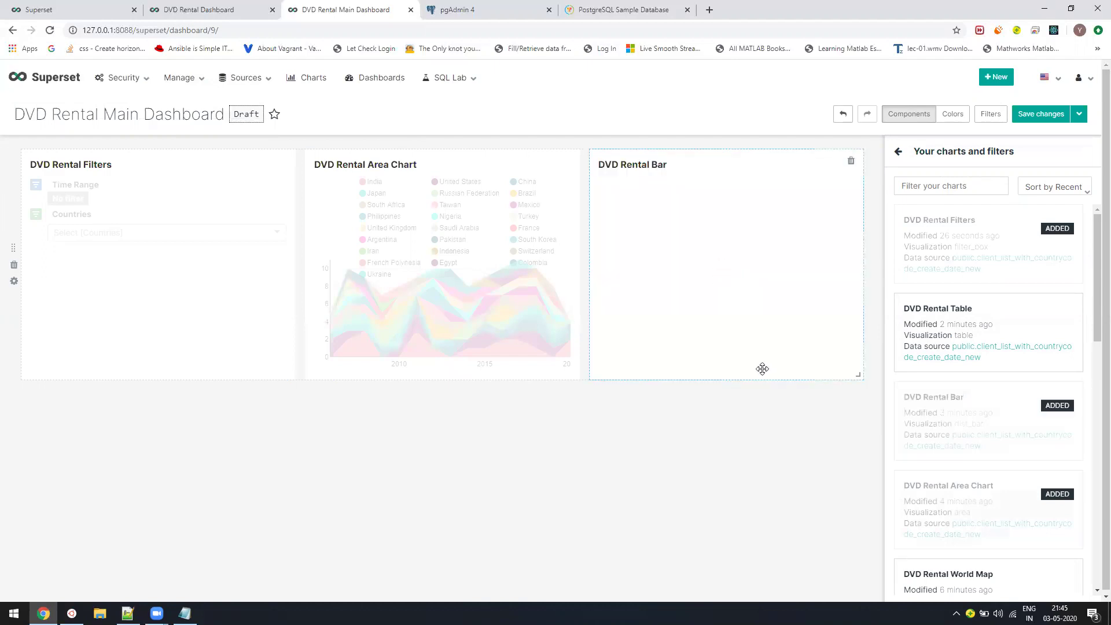
Add a second row with DVD Rental World Map stretched to full width
{"action": "scroll", "coordinate": [955, 365], "scroll_direction": "down", "scroll_amount": 2}
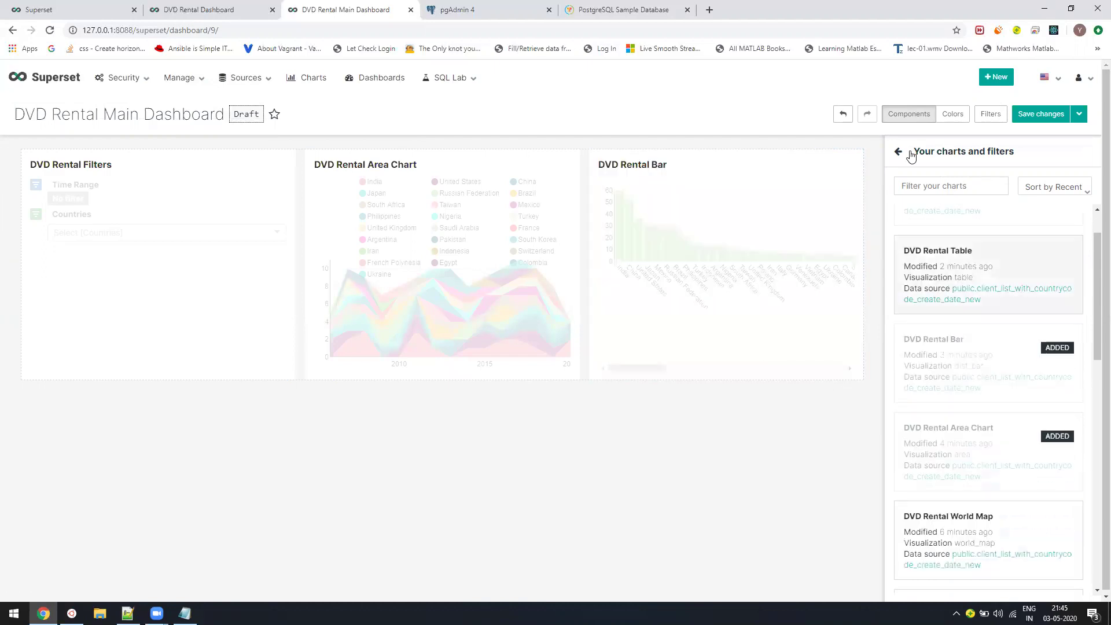
{"action": "left_click", "coordinate": [898, 151]}
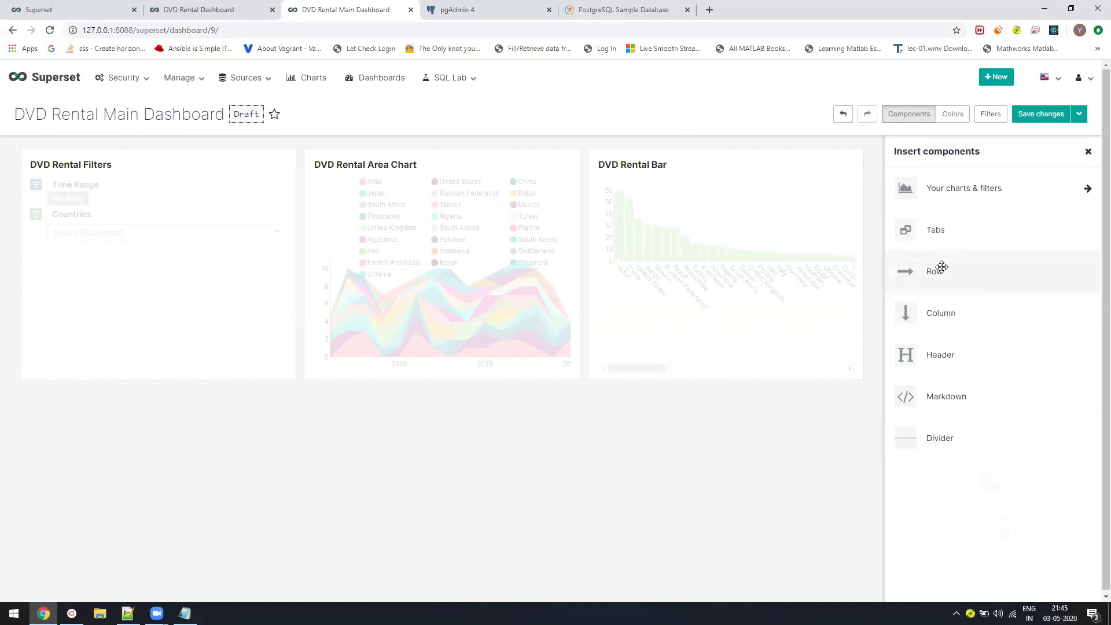
{"action": "left_click_drag", "start_coordinate": [942, 266], "coordinate": [436, 370]}
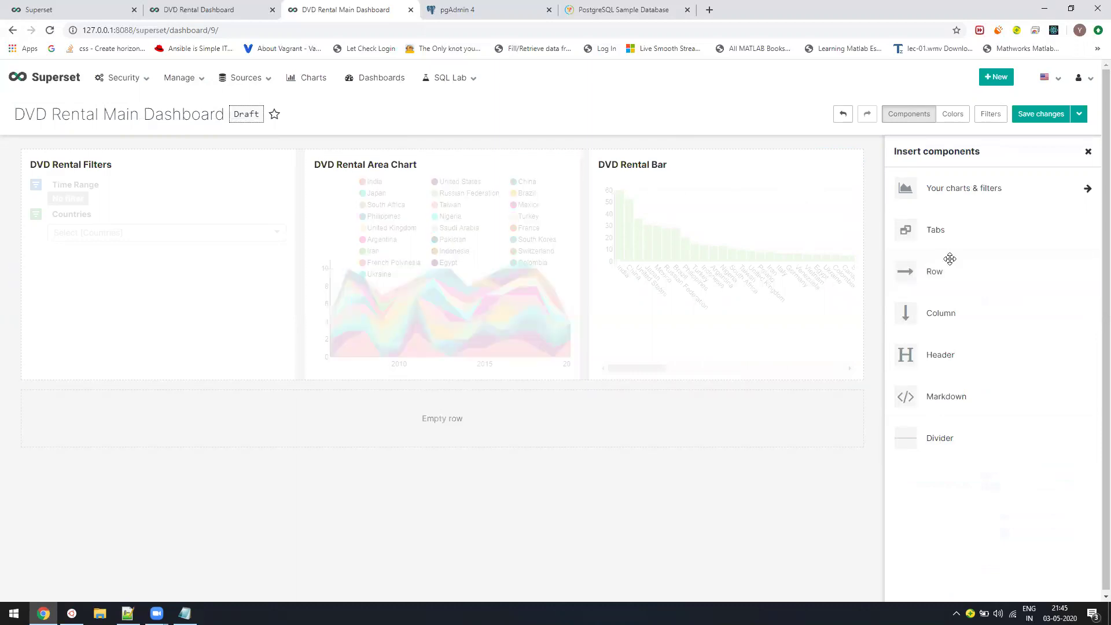
{"action": "left_click", "coordinate": [931, 189]}
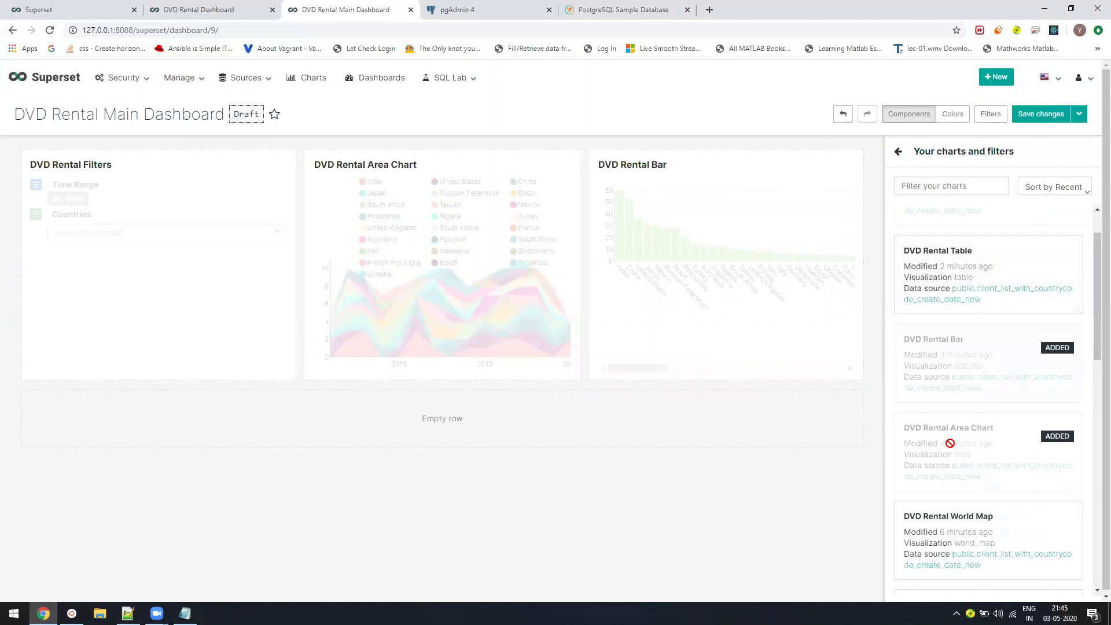
{"action": "left_click_drag", "start_coordinate": [965, 524], "coordinate": [427, 429]}
{"action": "scroll", "coordinate": [405, 440], "scroll_direction": "down", "scroll_amount": 1}
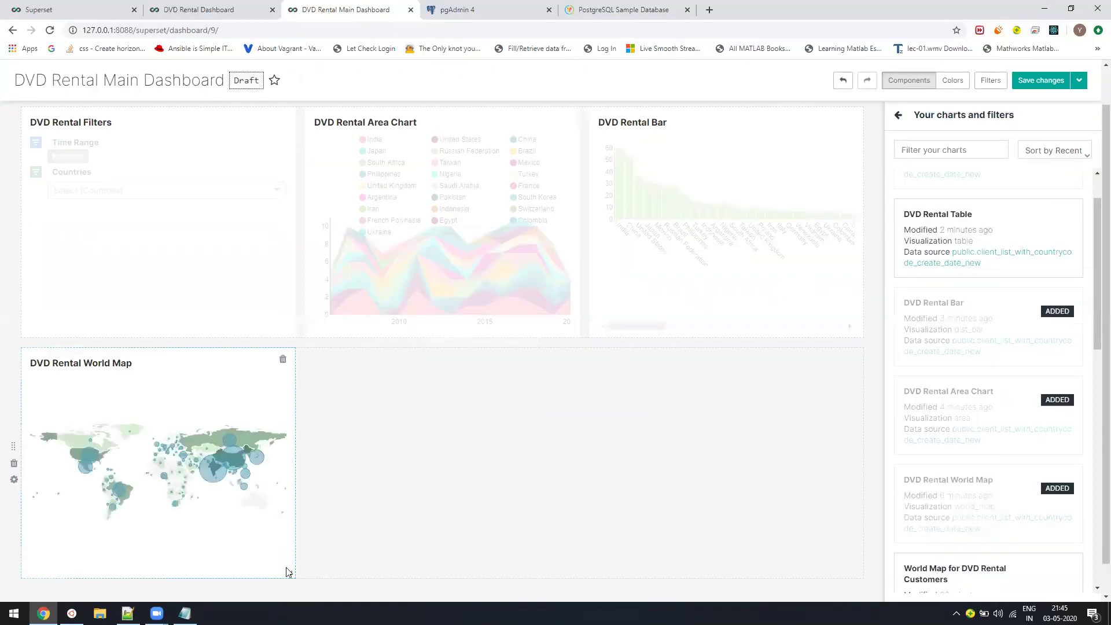
{"action": "left_click_drag", "start_coordinate": [287, 572], "coordinate": [1023, 557]}
{"action": "scroll", "coordinate": [681, 457], "scroll_direction": "down", "scroll_amount": 1}
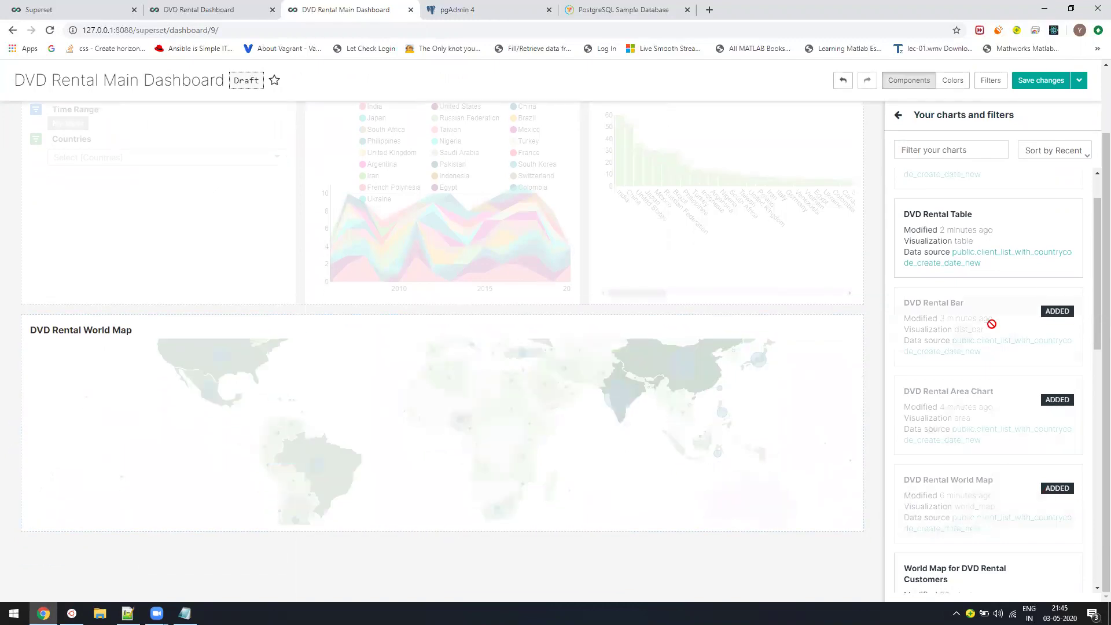
Insert a divider and a new empty row below the world map
{"action": "left_click", "coordinate": [898, 115]}
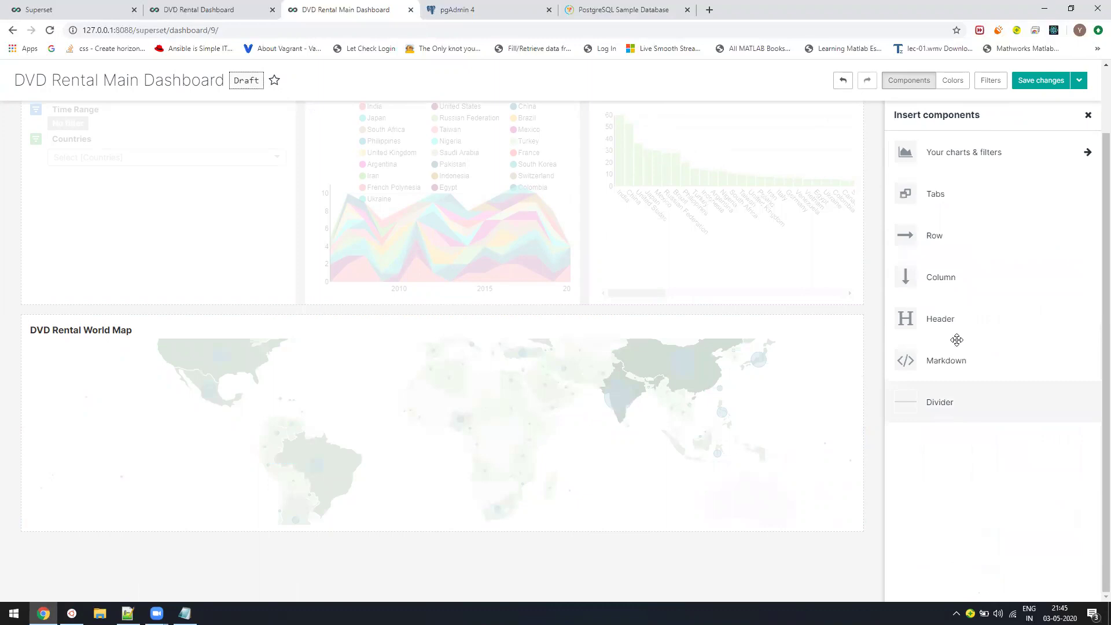
{"action": "left_click_drag", "start_coordinate": [930, 415], "coordinate": [710, 537]}
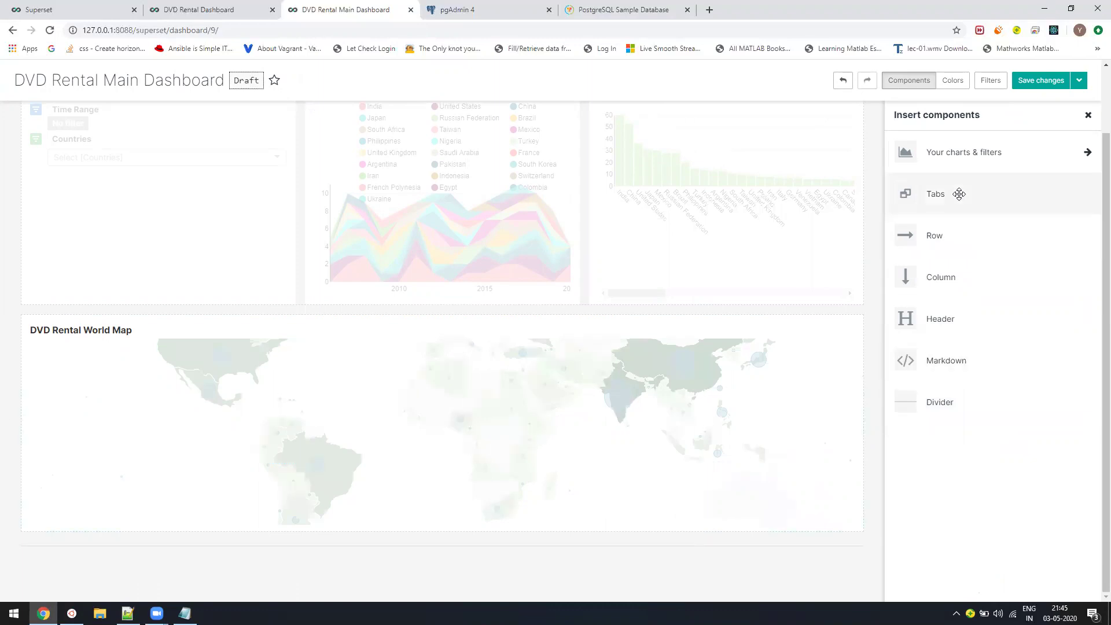
{"action": "left_click_drag", "start_coordinate": [934, 246], "coordinate": [810, 501]}
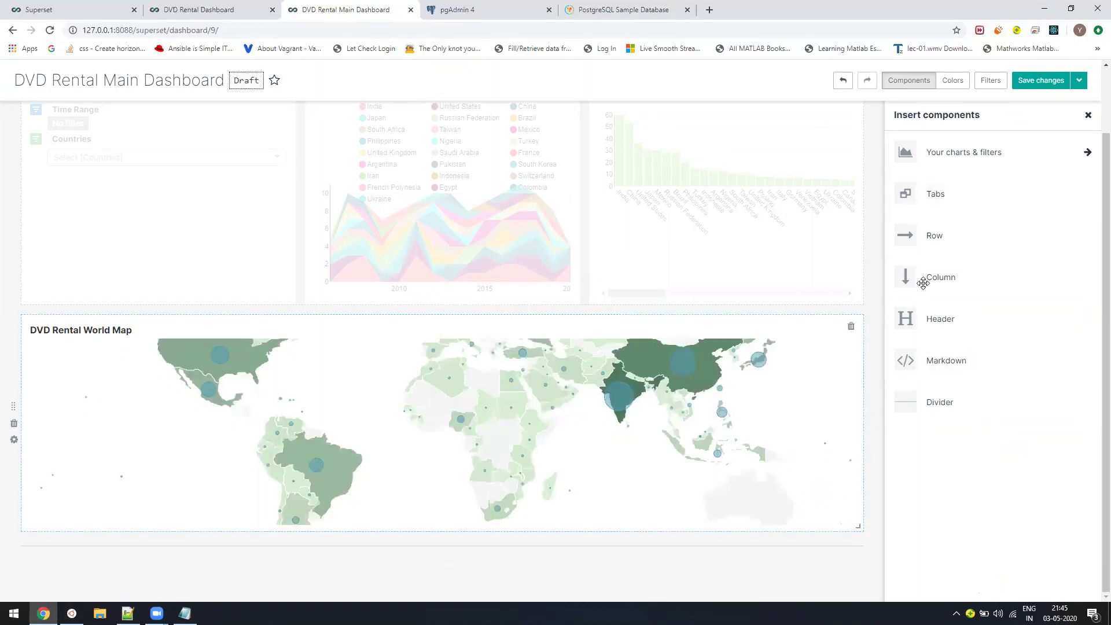
{"action": "left_click_drag", "start_coordinate": [947, 236], "coordinate": [411, 553]}
Place DVD Rental Table in the new row and stretch it to full width
{"action": "left_click", "coordinate": [942, 154]}
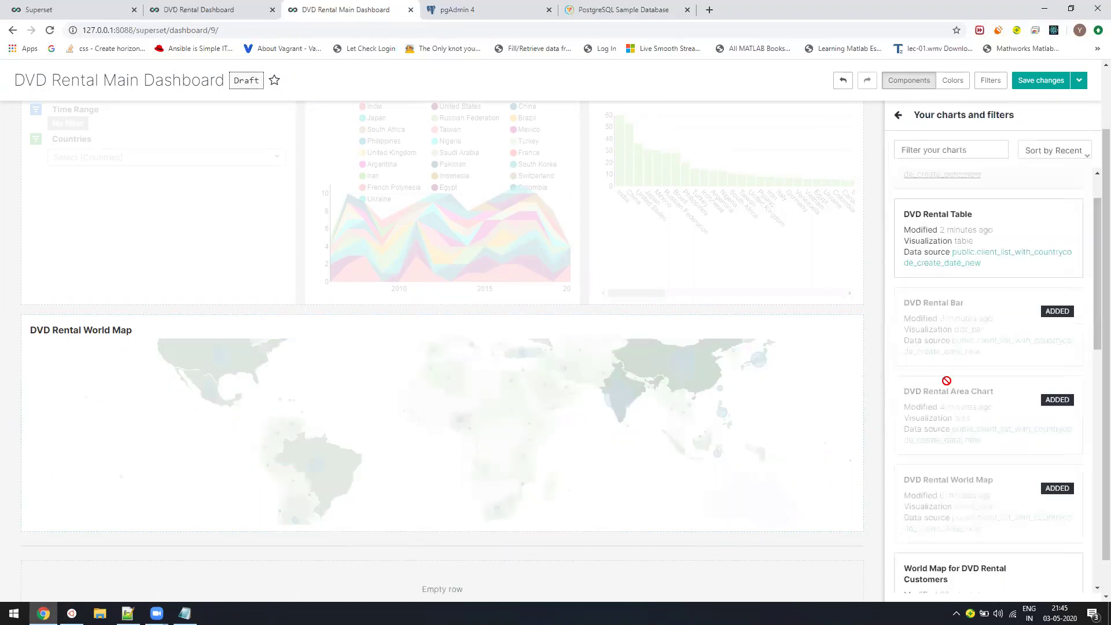
{"action": "left_click_drag", "start_coordinate": [923, 230], "coordinate": [349, 565]}
{"action": "scroll", "coordinate": [305, 511], "scroll_direction": "down", "scroll_amount": 5}
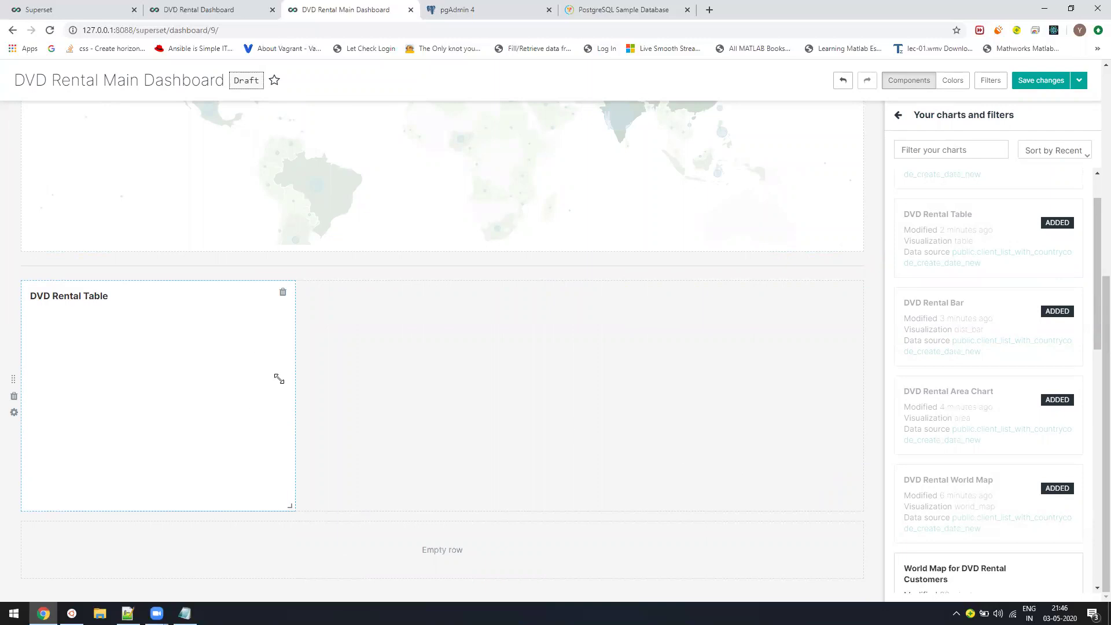
{"action": "left_click_drag", "start_coordinate": [537, 421], "coordinate": [787, 425]}
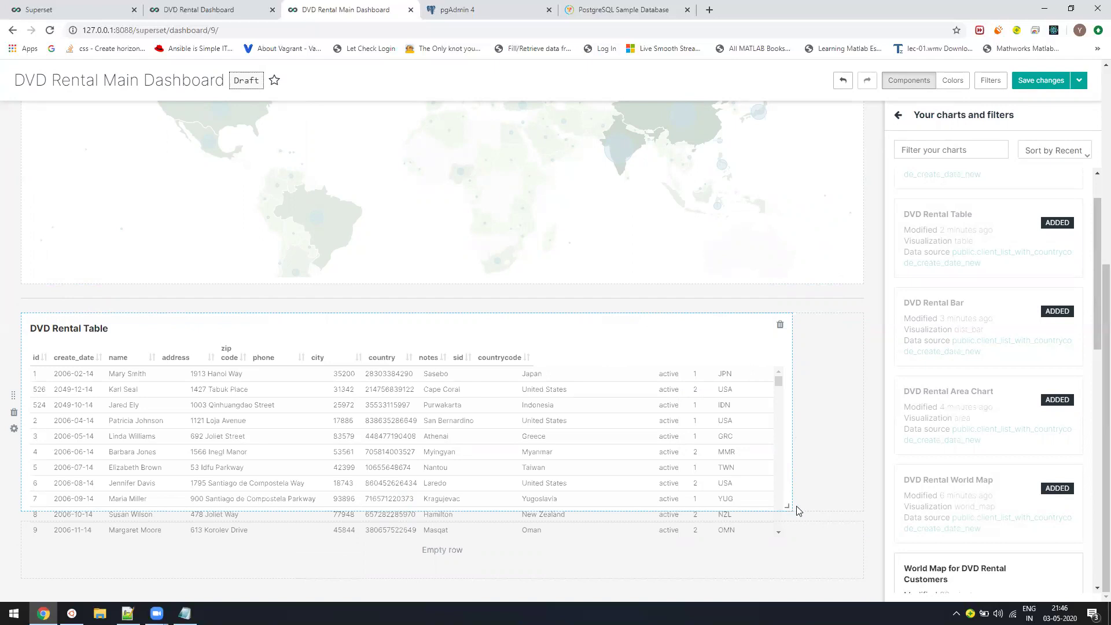
{"action": "left_click_drag", "start_coordinate": [726, 543], "coordinate": [710, 533]}
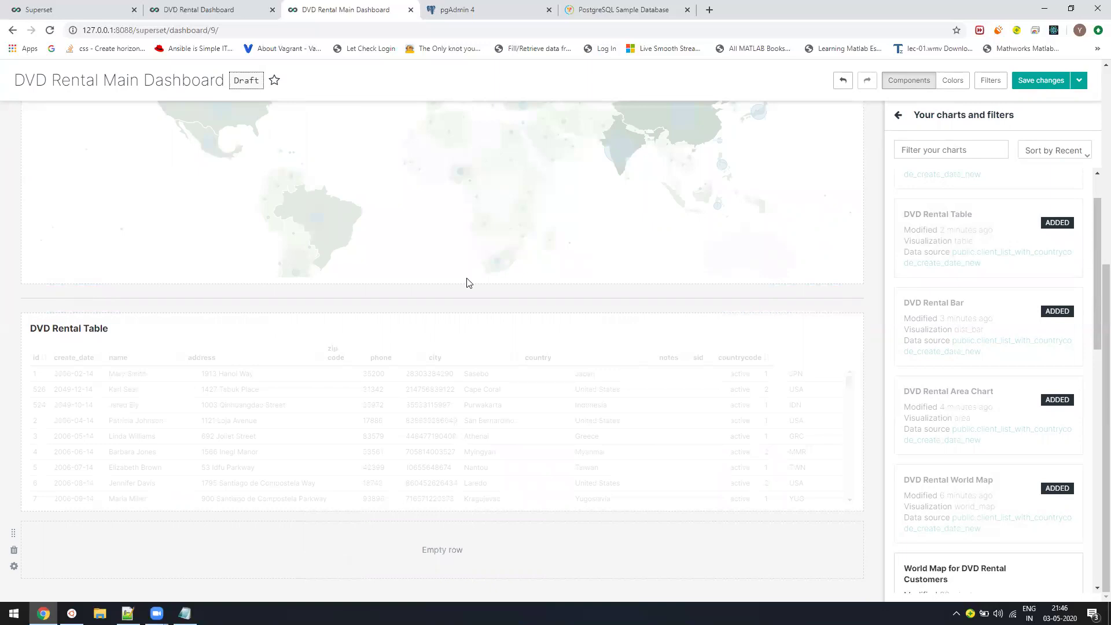
{"action": "scroll", "coordinate": [469, 282], "scroll_direction": "up", "scroll_amount": 6}
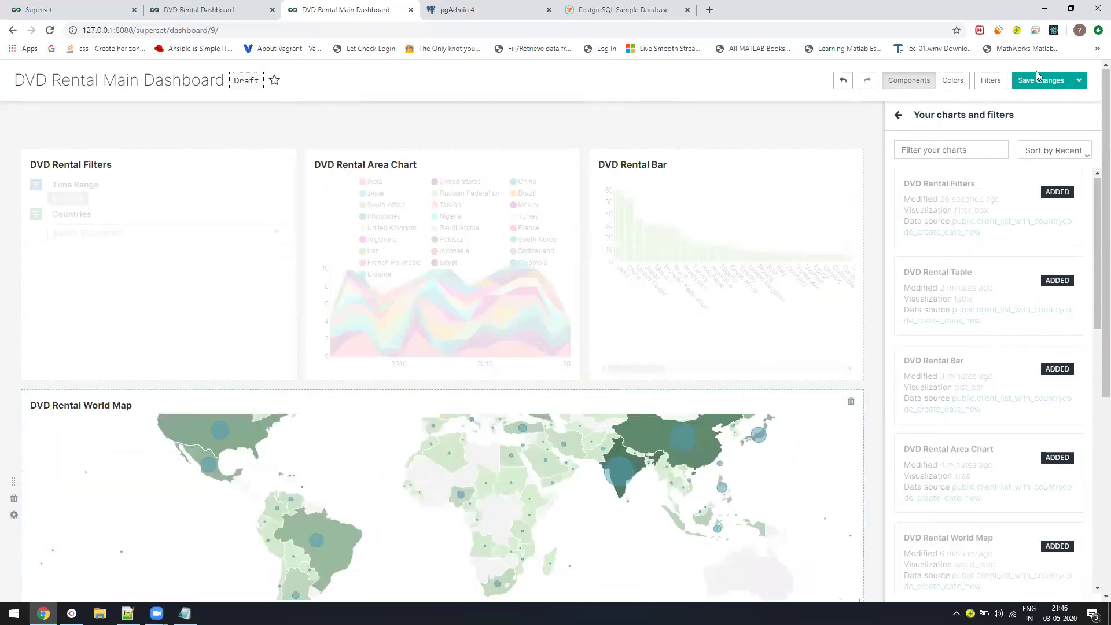
Save the dashboard layout changes and leave edit mode
{"action": "left_click", "coordinate": [739, 358]}
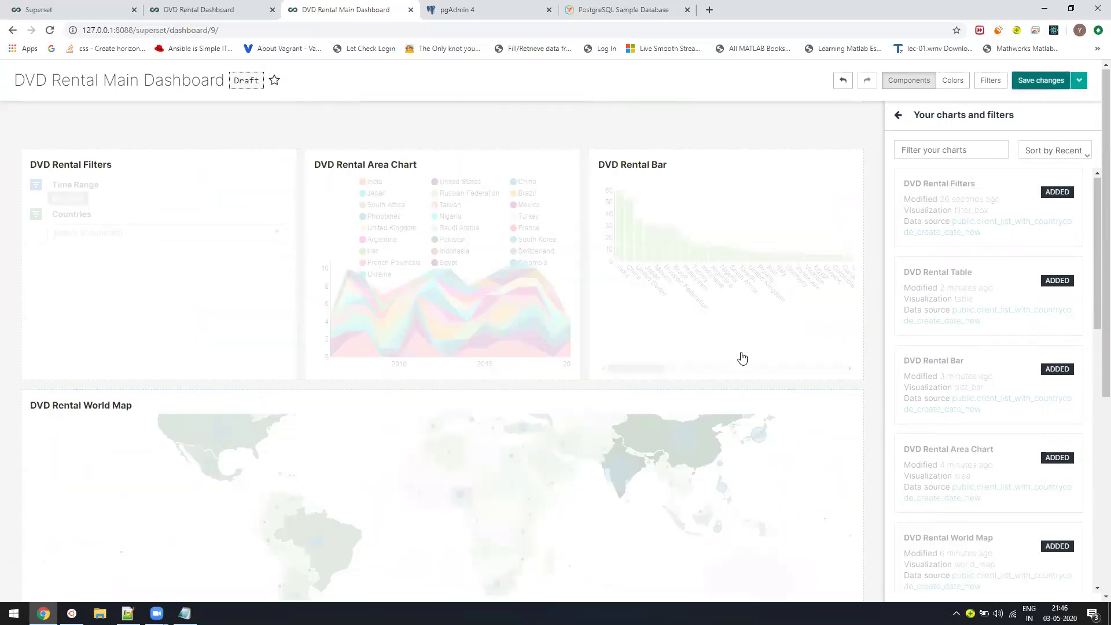
{"action": "left_click", "coordinate": [1021, 88]}
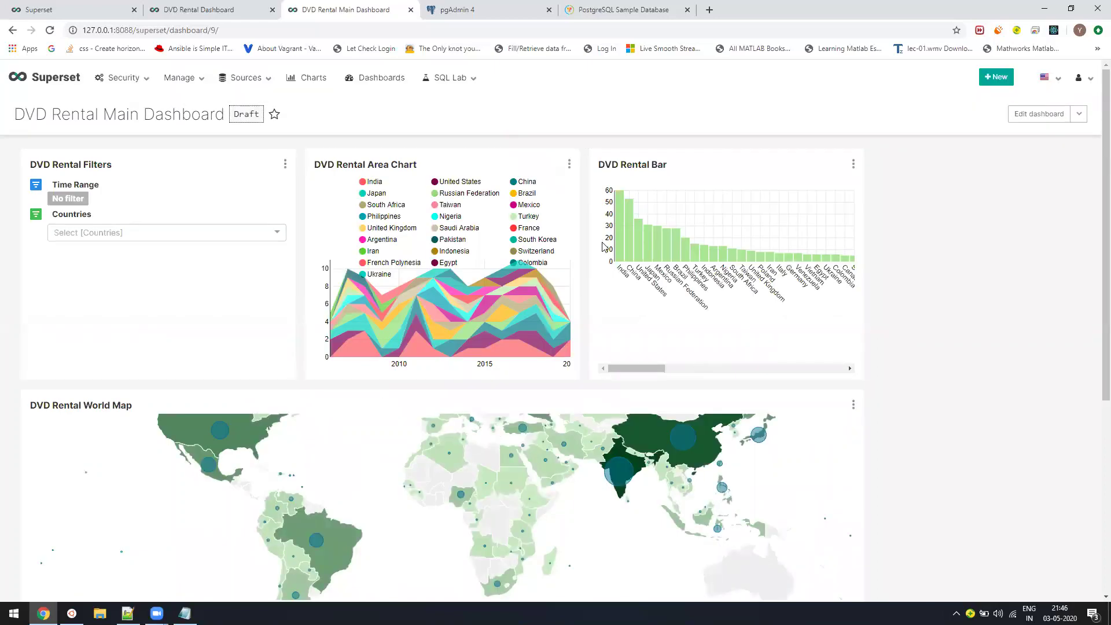
{"action": "scroll", "coordinate": [280, 372], "scroll_direction": "down", "scroll_amount": 6}
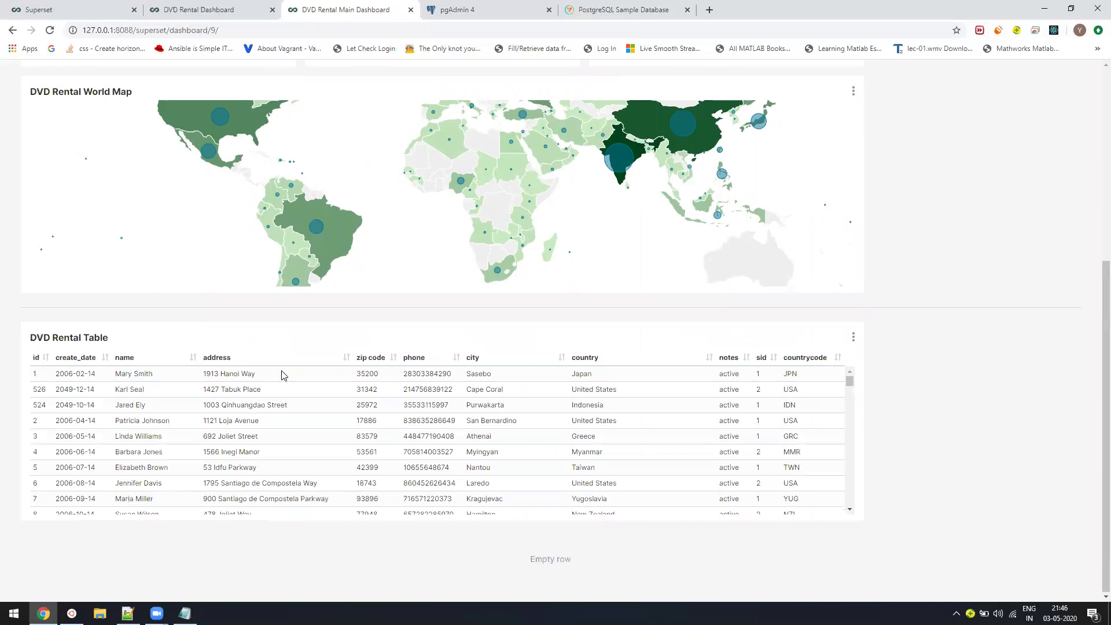
{"action": "scroll", "coordinate": [280, 372], "scroll_direction": "up", "scroll_amount": 3}
{"action": "scroll", "coordinate": [230, 297], "scroll_direction": "up", "scroll_amount": 4}
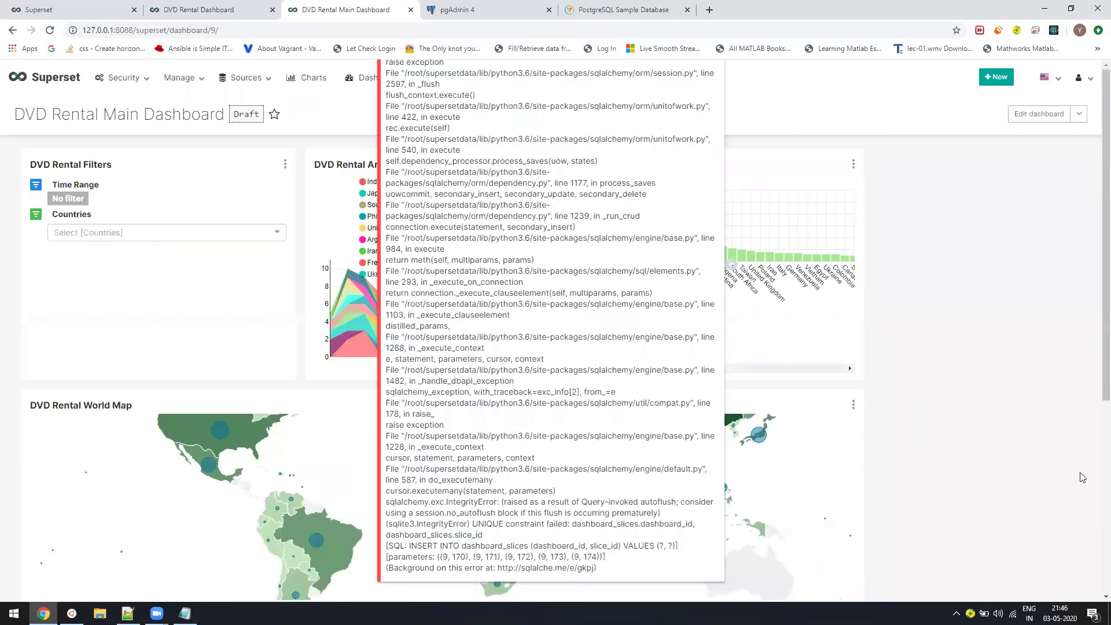
Reload the dashboard and scroll through to confirm all five charts render
{"action": "left_click", "coordinate": [49, 30]}
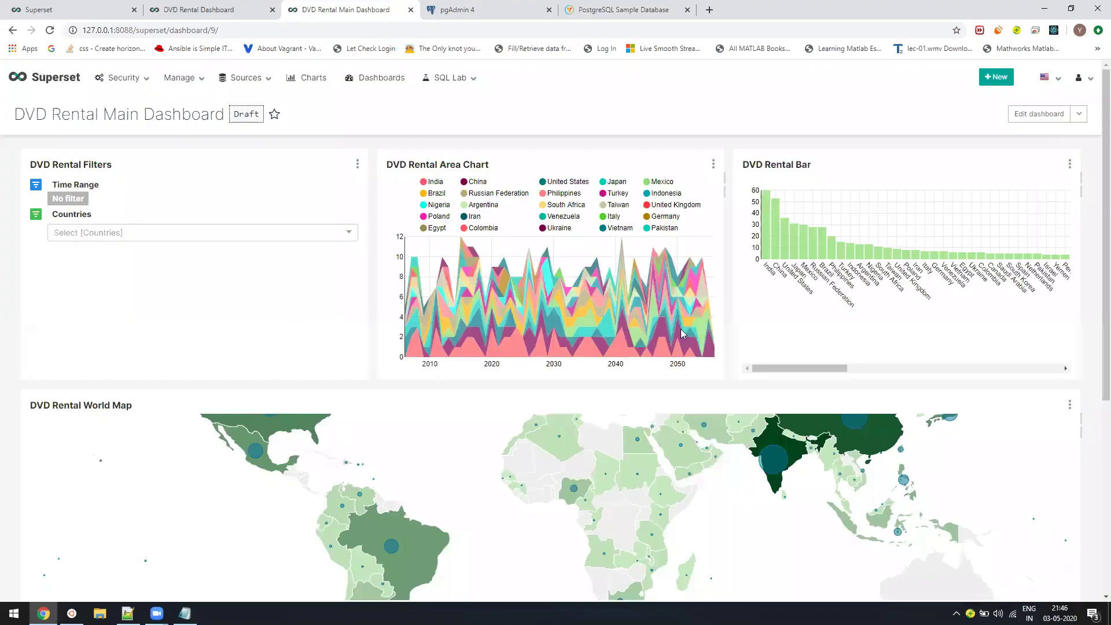
{"action": "scroll", "coordinate": [835, 355], "scroll_direction": "down", "scroll_amount": 3}
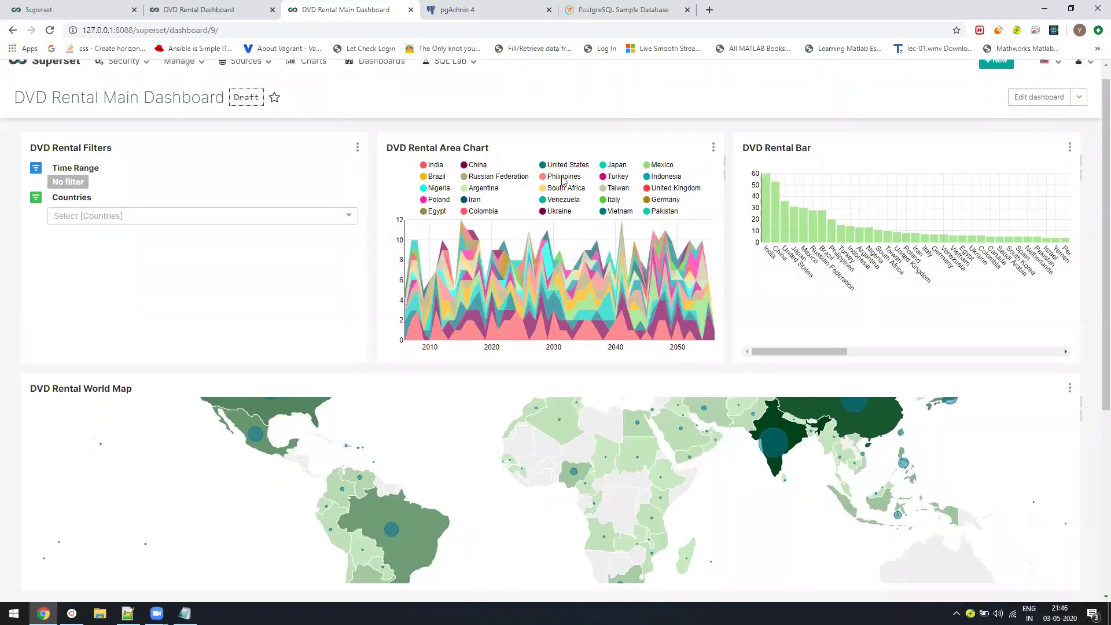
{"action": "scroll", "coordinate": [833, 260], "scroll_direction": "up", "scroll_amount": 3}
{"action": "scroll", "coordinate": [667, 324], "scroll_direction": "down", "scroll_amount": 5}
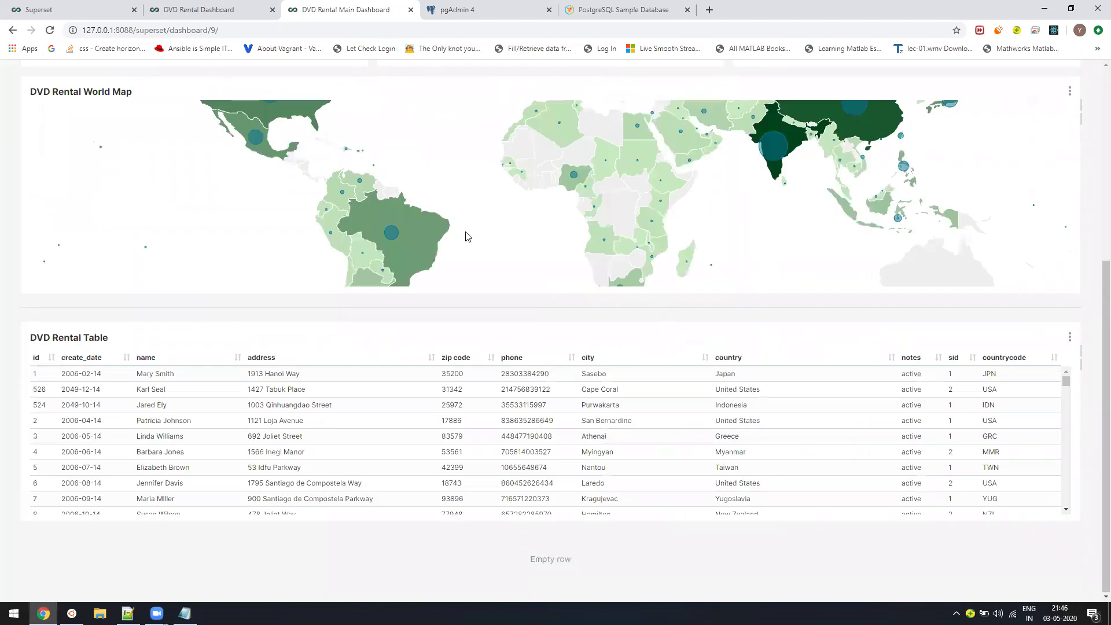
{"action": "scroll", "coordinate": [728, 217], "scroll_direction": "up", "scroll_amount": 1}
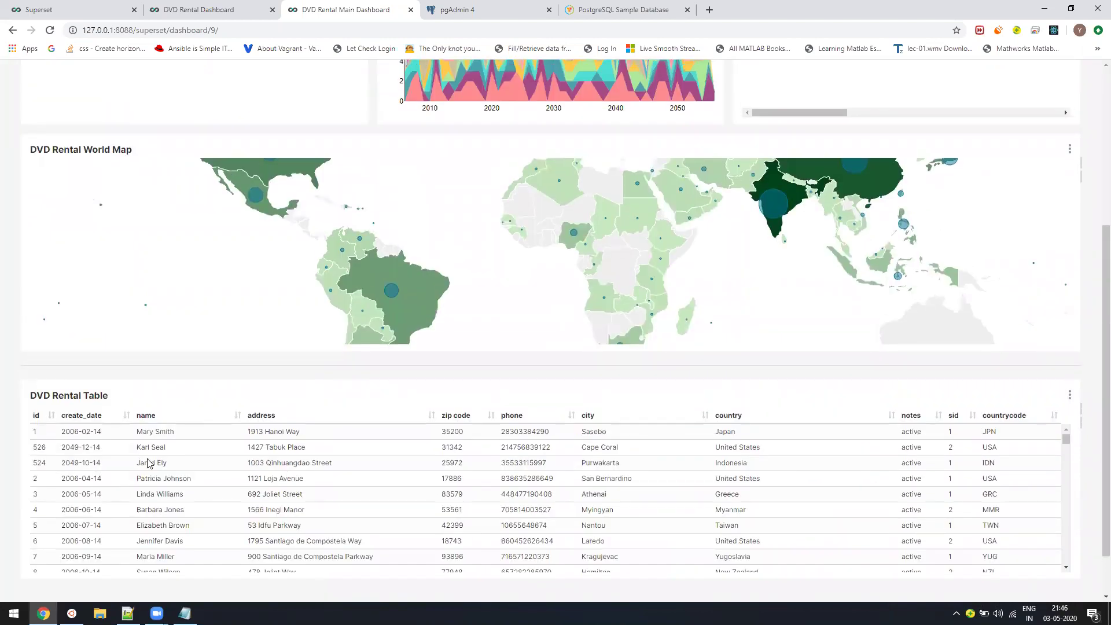
{"action": "scroll", "coordinate": [375, 348], "scroll_direction": "up", "scroll_amount": 3}
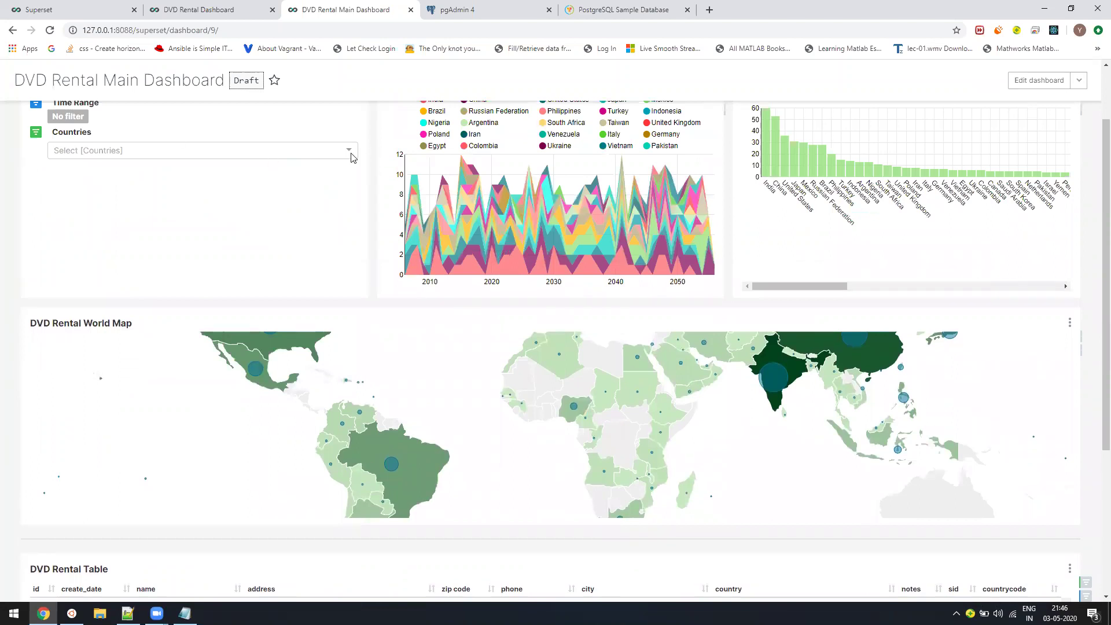
{"action": "scroll", "coordinate": [342, 204], "scroll_direction": "up", "scroll_amount": 2}
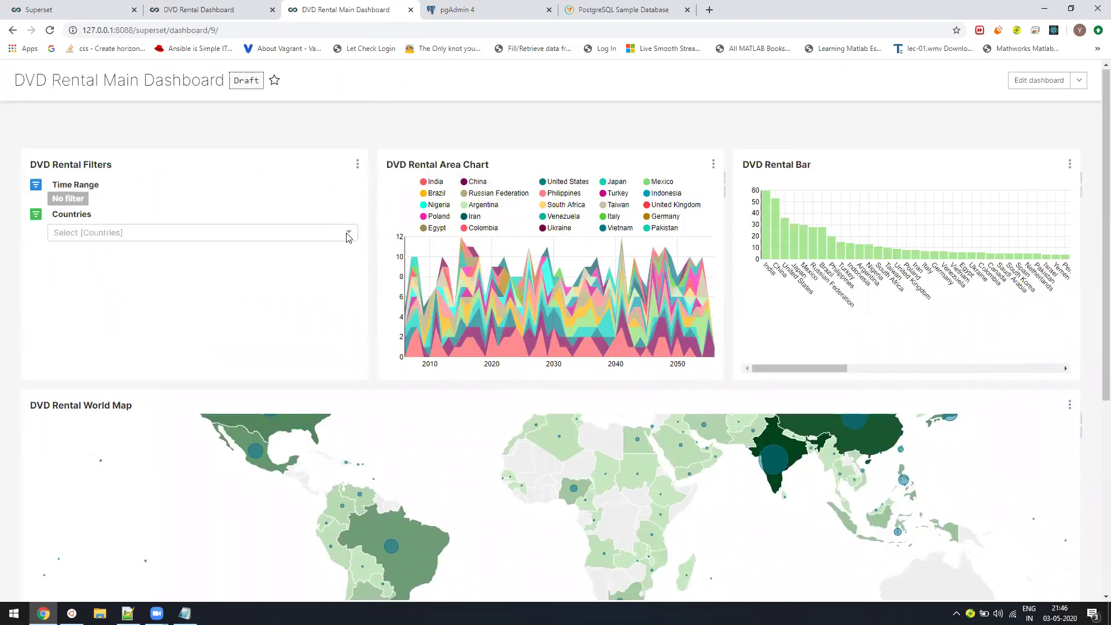
Filter the dashboard to India and review the updated charts
{"action": "left_click", "coordinate": [348, 238]}
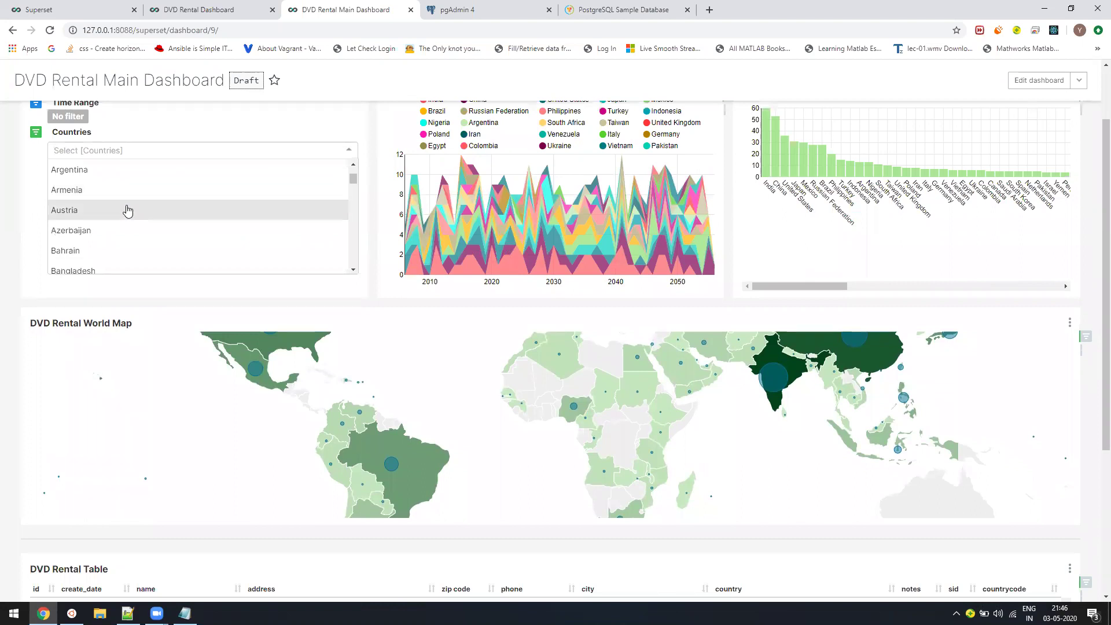
{"action": "scroll", "coordinate": [126, 220], "scroll_direction": "up", "scroll_amount": 5}
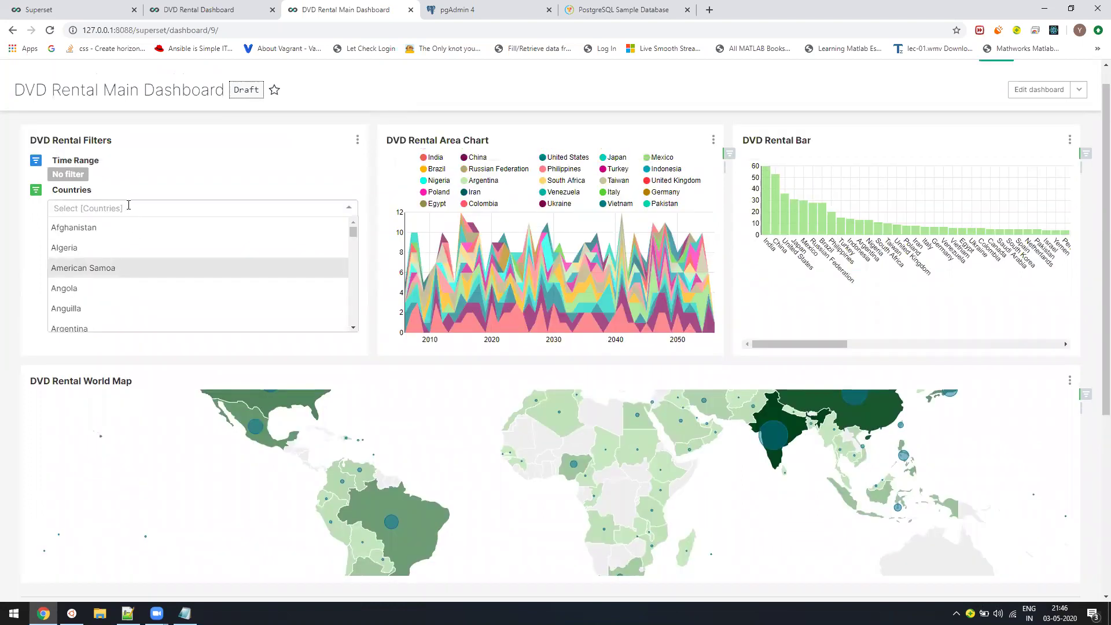
{"action": "type", "text": "India"}
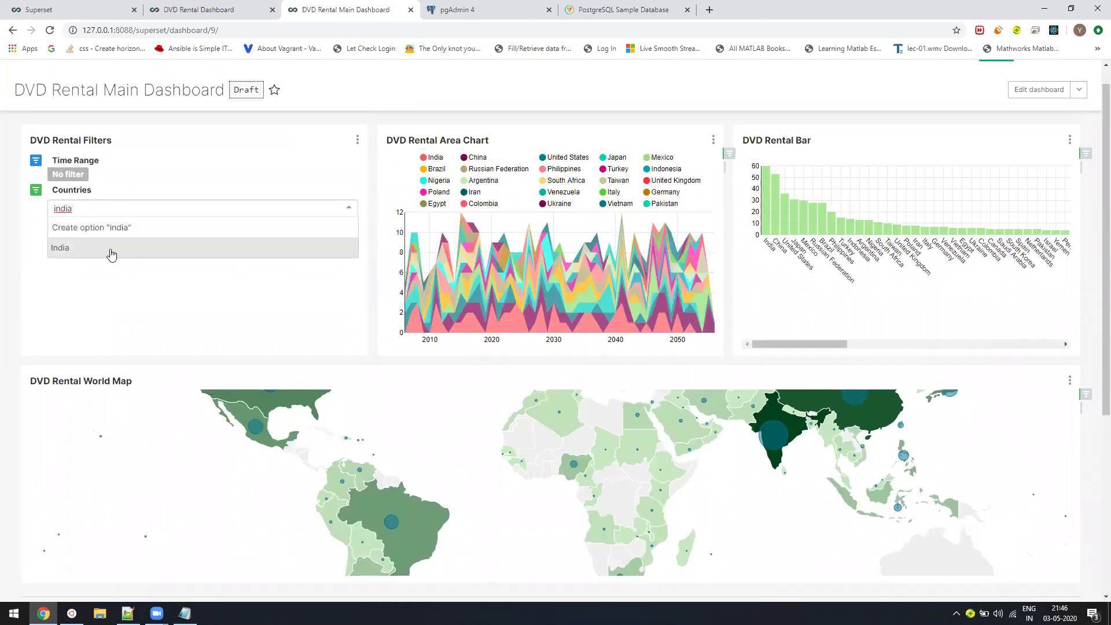
{"action": "left_click", "coordinate": [110, 252]}
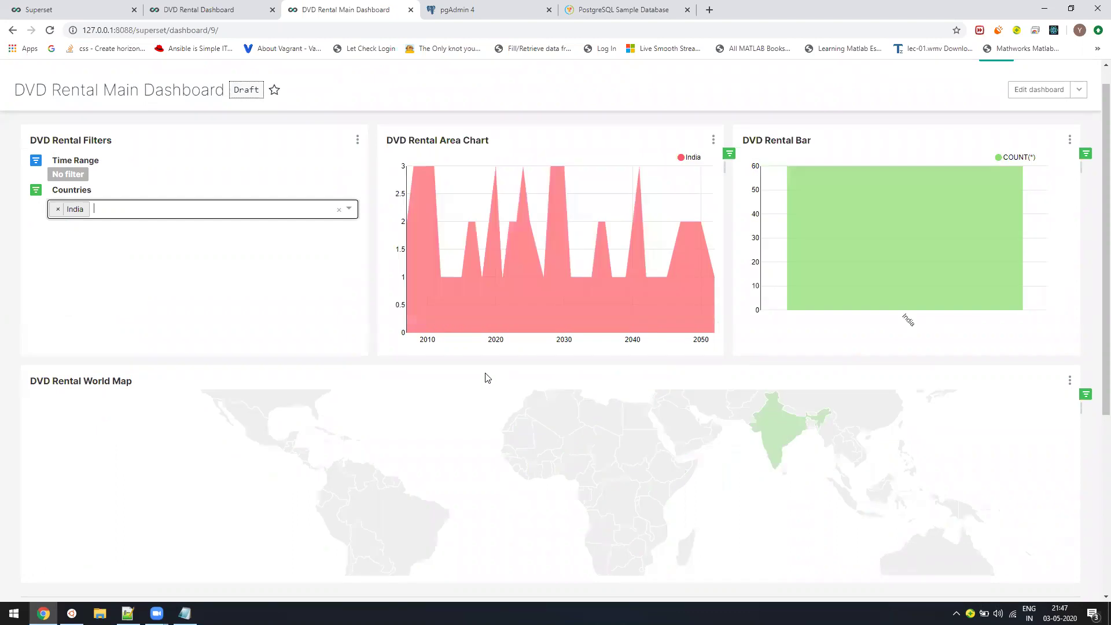
{"action": "left_click", "coordinate": [17, 300]}
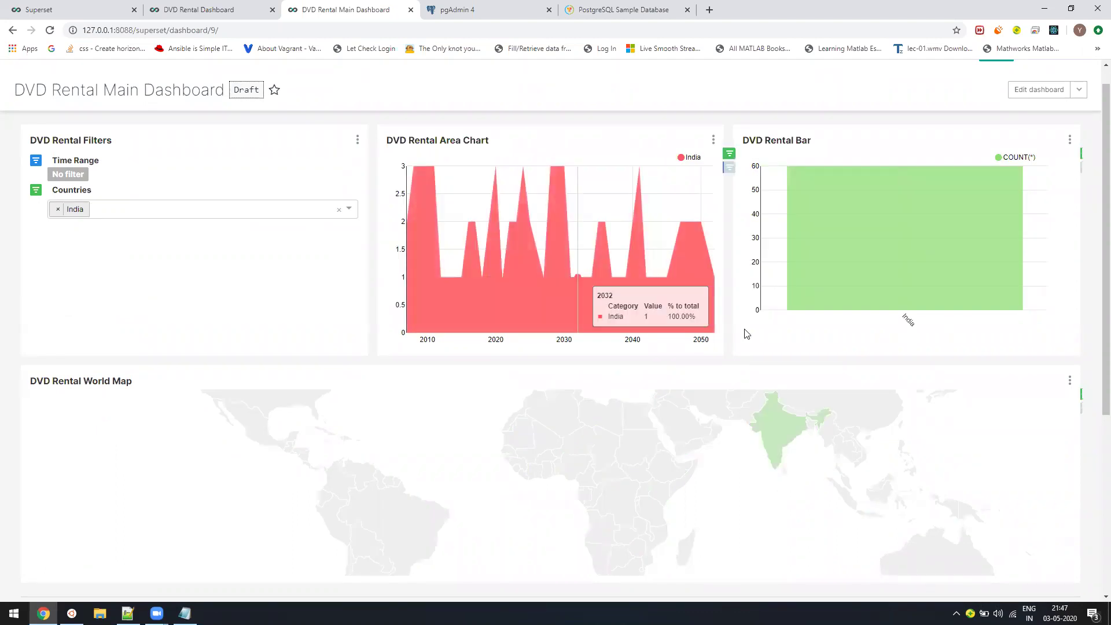
{"action": "scroll", "coordinate": [771, 410], "scroll_direction": "down", "scroll_amount": 1}
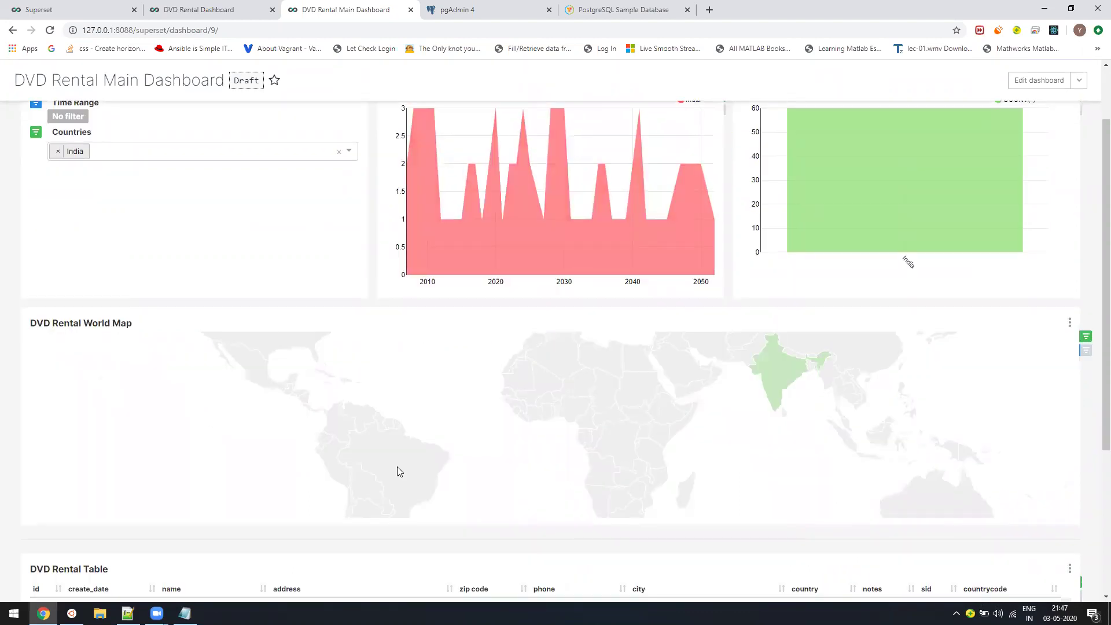
{"action": "scroll", "coordinate": [499, 422], "scroll_direction": "down", "scroll_amount": 4}
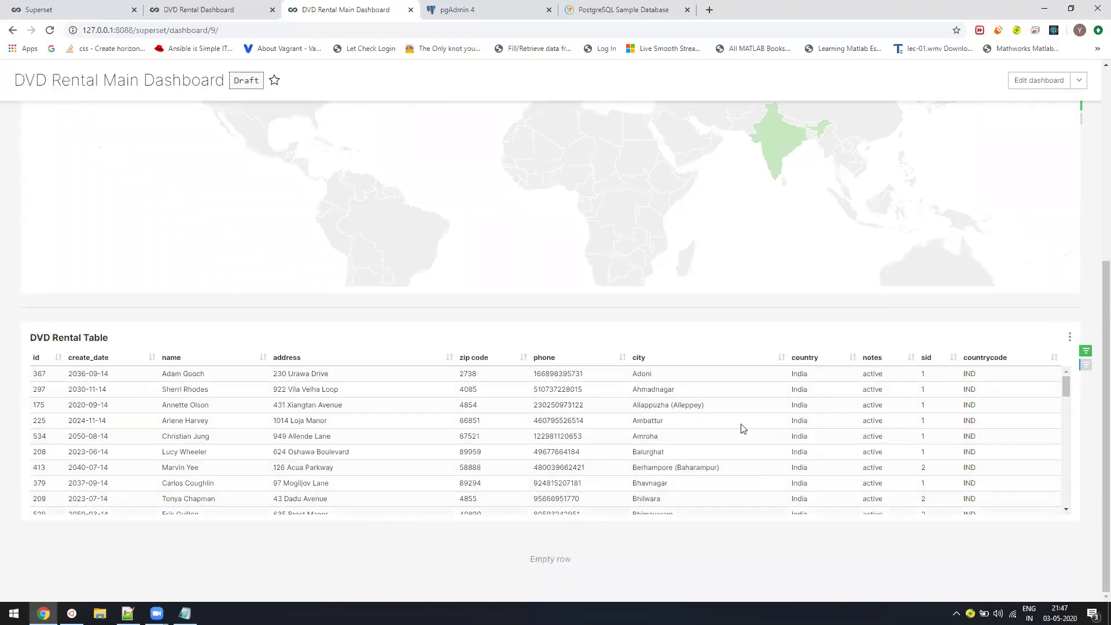
{"action": "scroll", "coordinate": [18, 241], "scroll_direction": "up", "scroll_amount": 5}
Add Angola and Brunei to the Countries filter and review the charts
{"action": "left_click", "coordinate": [347, 210]}
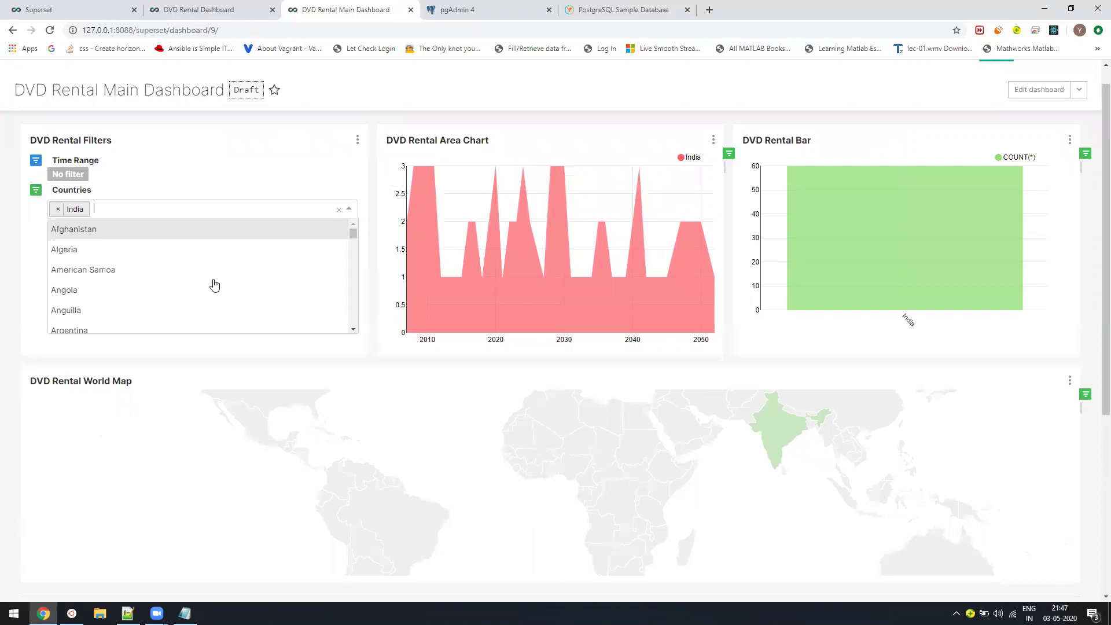
{"action": "left_click", "coordinate": [156, 292]}
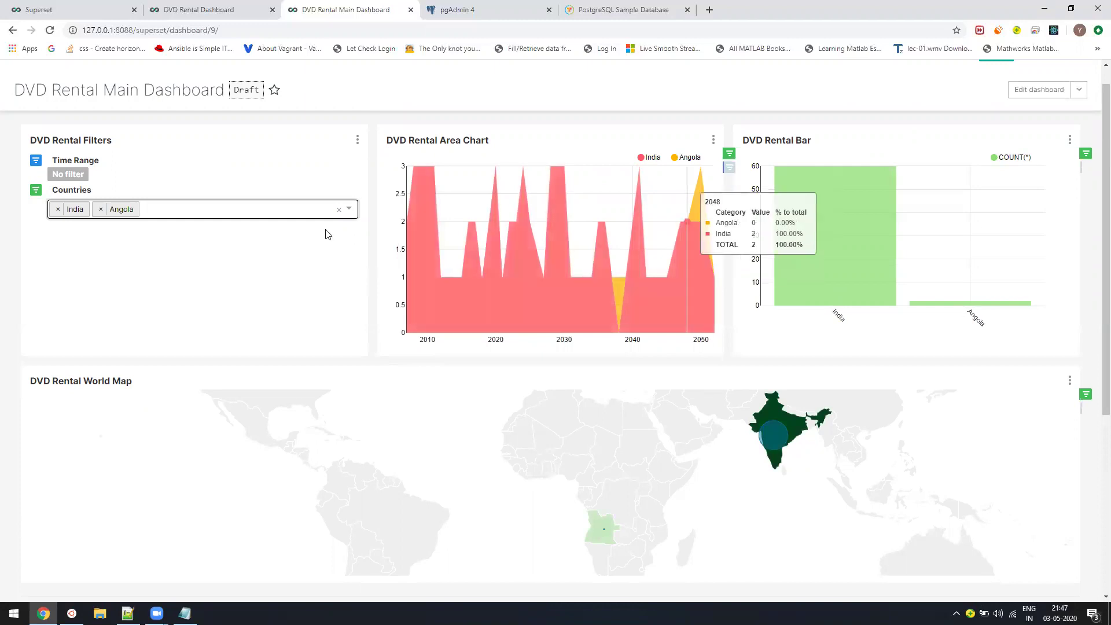
{"action": "left_click", "coordinate": [357, 213]}
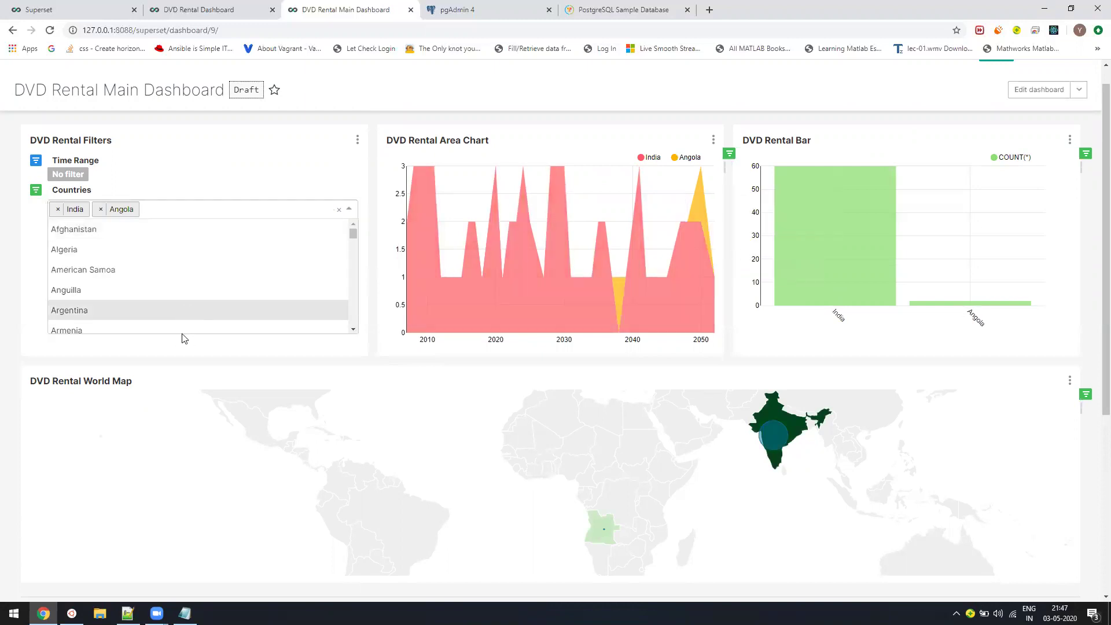
{"action": "left_click", "coordinate": [182, 337]}
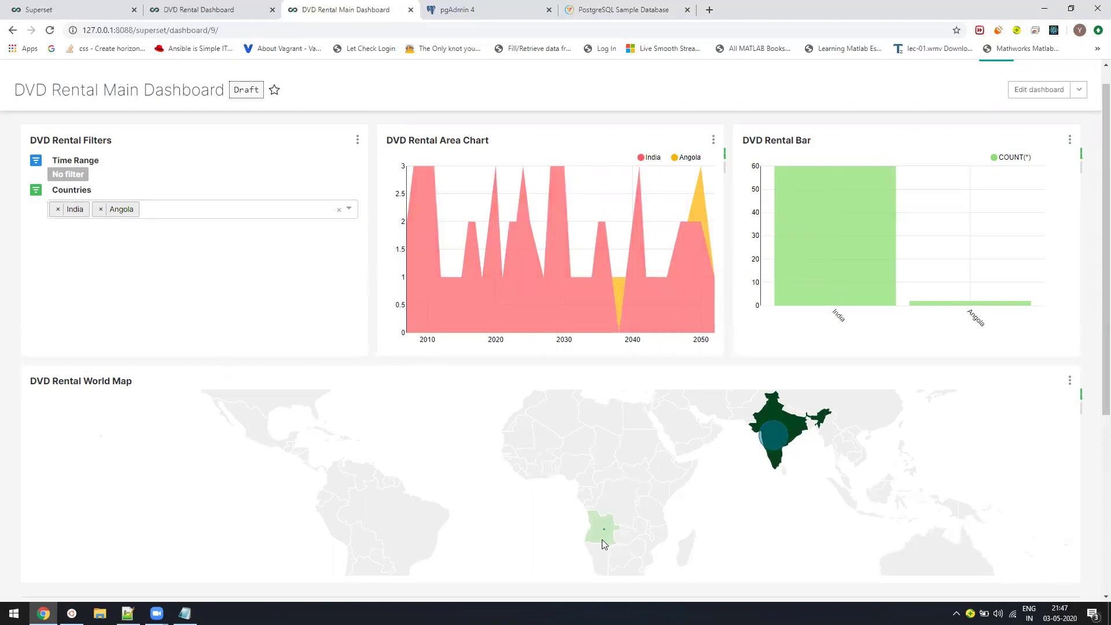
{"action": "left_click", "coordinate": [350, 210]}
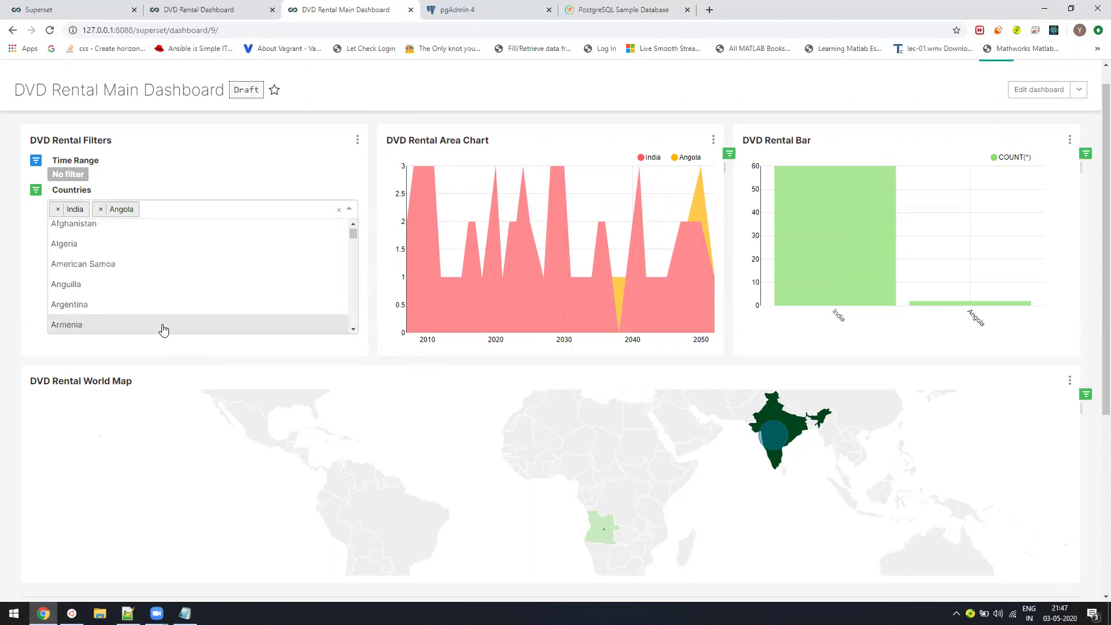
{"action": "scroll", "coordinate": [119, 308], "scroll_direction": "down", "scroll_amount": 4}
{"action": "left_click", "coordinate": [119, 308]}
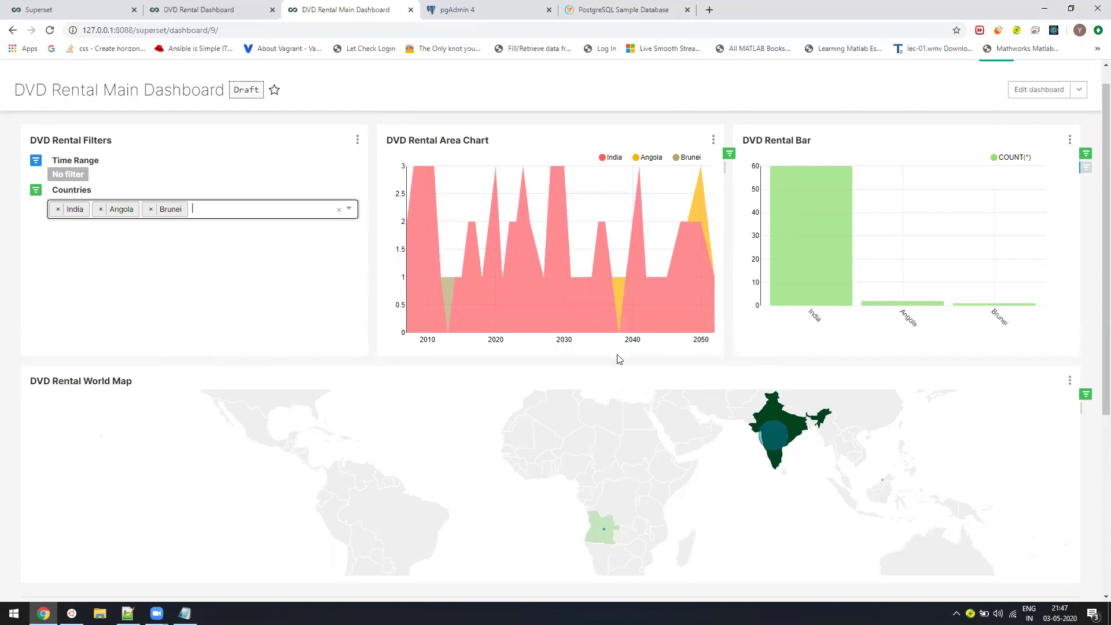
{"action": "scroll", "coordinate": [618, 359], "scroll_direction": "down", "scroll_amount": 3}
{"action": "scroll", "coordinate": [752, 455], "scroll_direction": "down", "scroll_amount": 2}
{"action": "scroll", "coordinate": [740, 452], "scroll_direction": "up", "scroll_amount": 2}
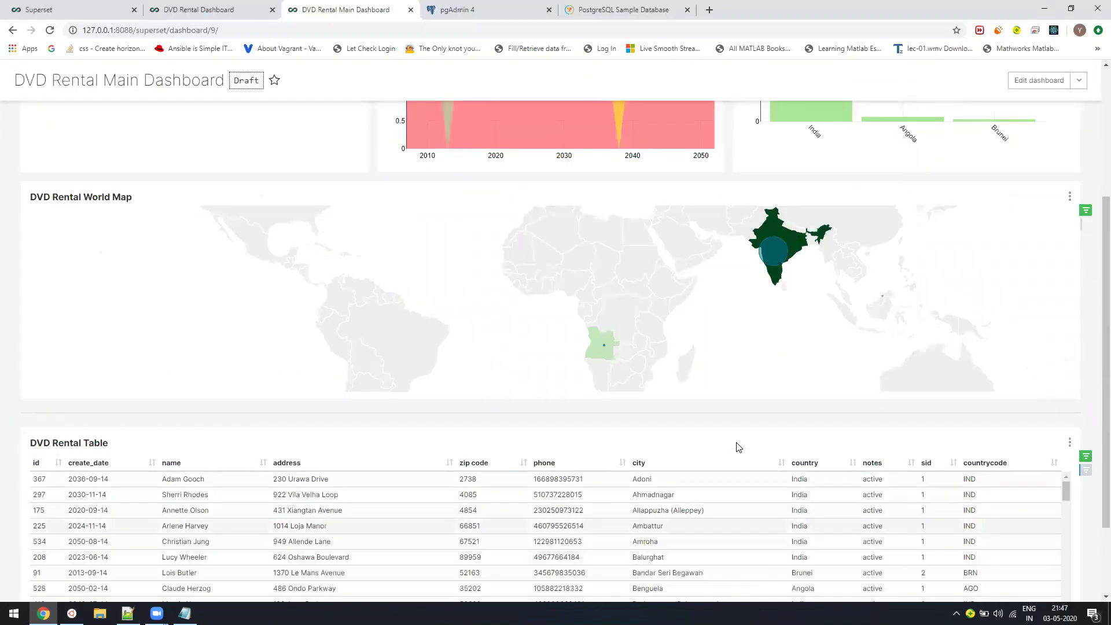
{"action": "scroll", "coordinate": [738, 447], "scroll_direction": "up", "scroll_amount": 5}
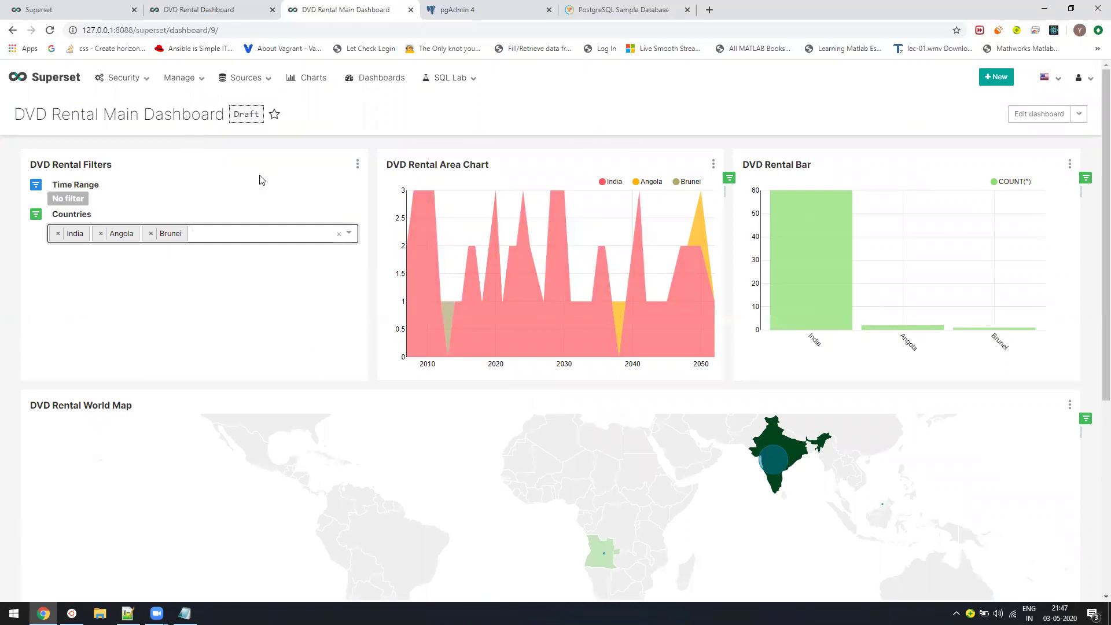
Remove India, Angola and Brunei to clear the filter, then bring up the Notepad note
{"action": "left_click", "coordinate": [58, 234]}
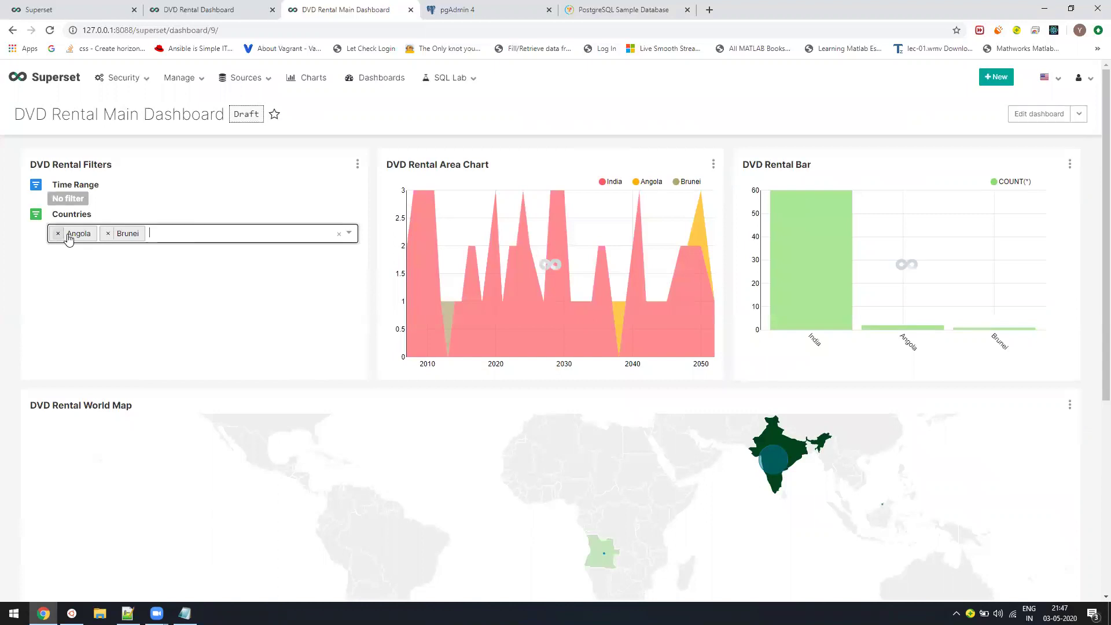
{"action": "left_click", "coordinate": [59, 234]}
{"action": "left_click", "coordinate": [59, 234]}
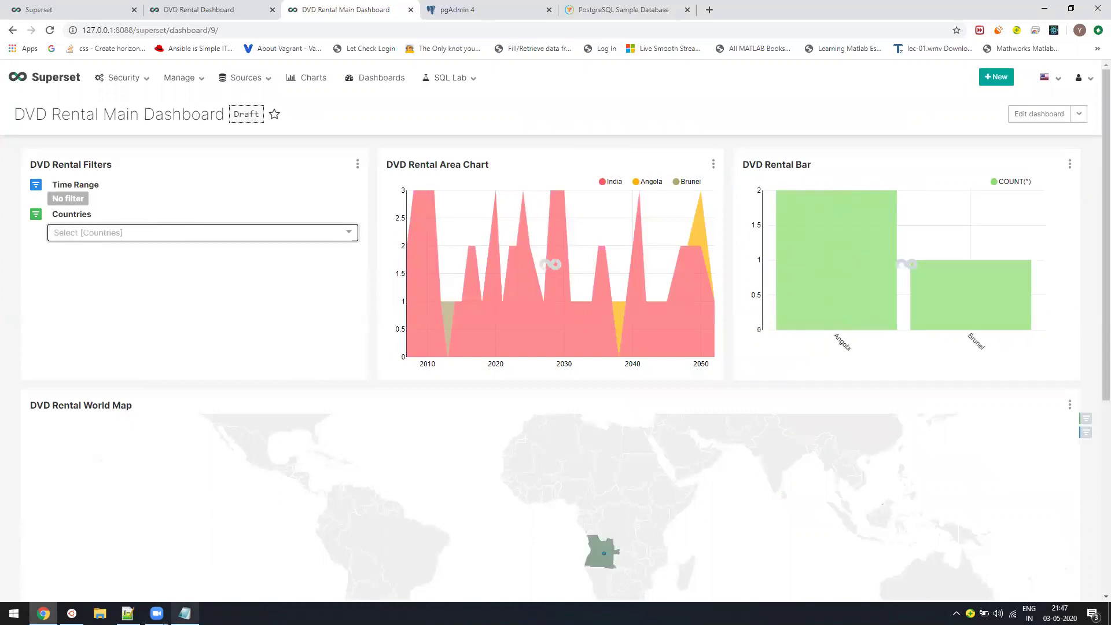
{"action": "left_click", "coordinate": [185, 613]}
Highlight the author's e-mail address line, then the phone number line, in the Notepad note
{"action": "left_click_drag", "start_coordinate": [567, 339], "coordinate": [355, 335]}
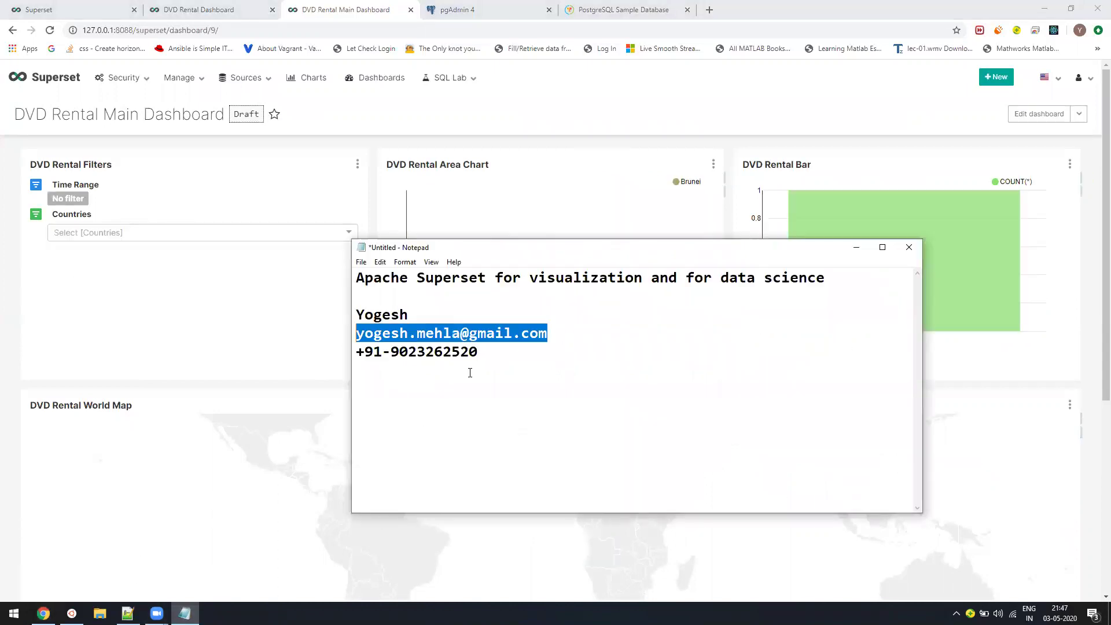
{"action": "left_click_drag", "start_coordinate": [496, 355], "coordinate": [296, 360]}
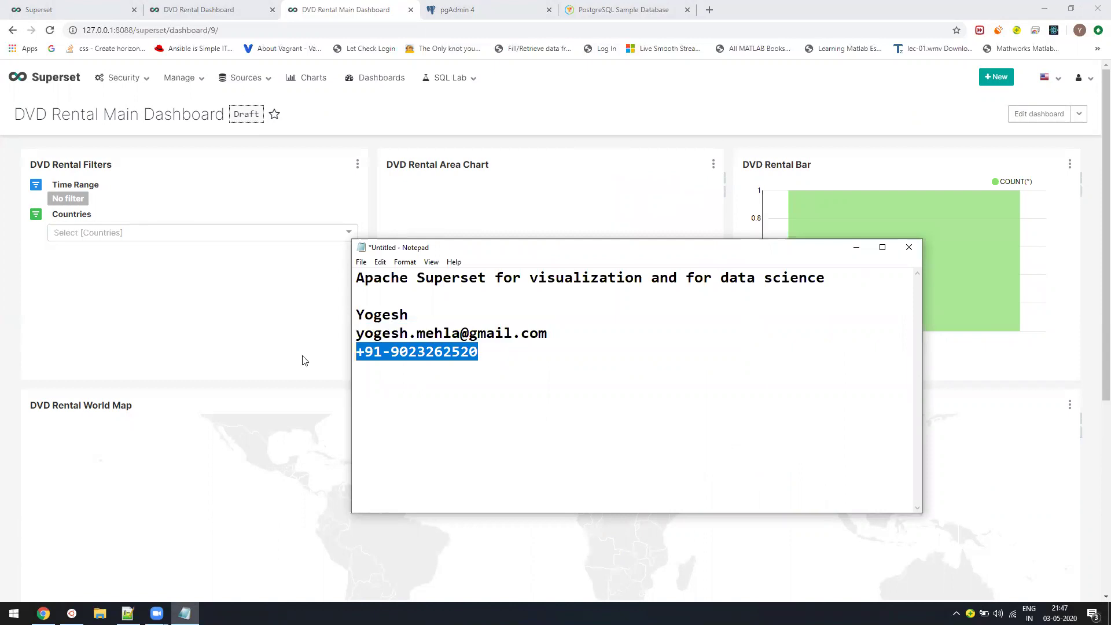